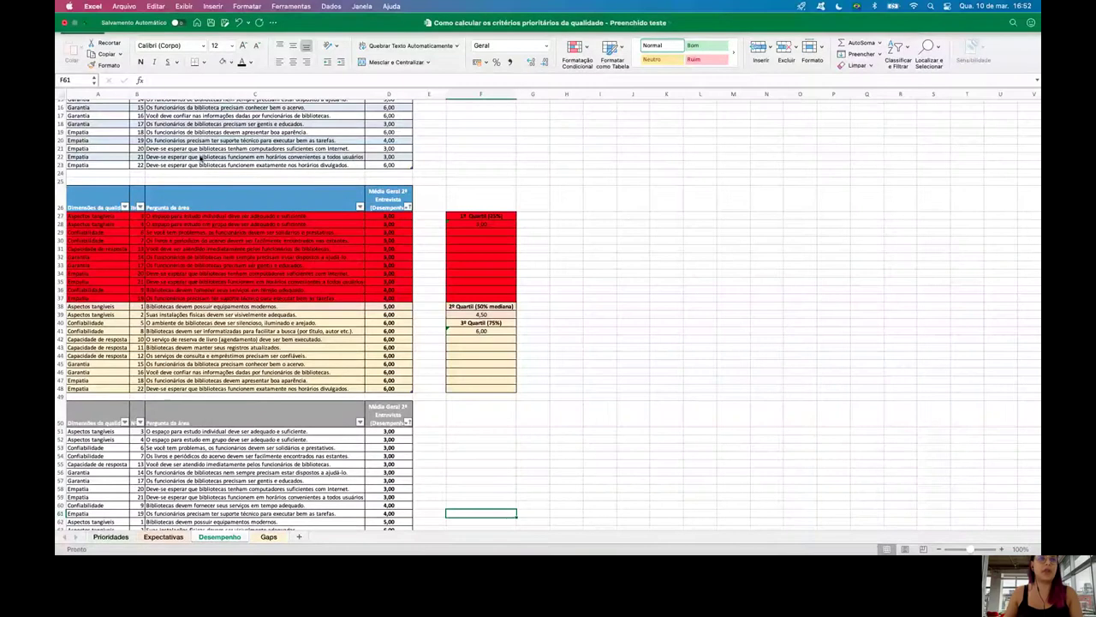
# Step: Take the workbook window out of full screen and enlarge it to fill the desktop above the Dock
pyautogui.click(85, 19)
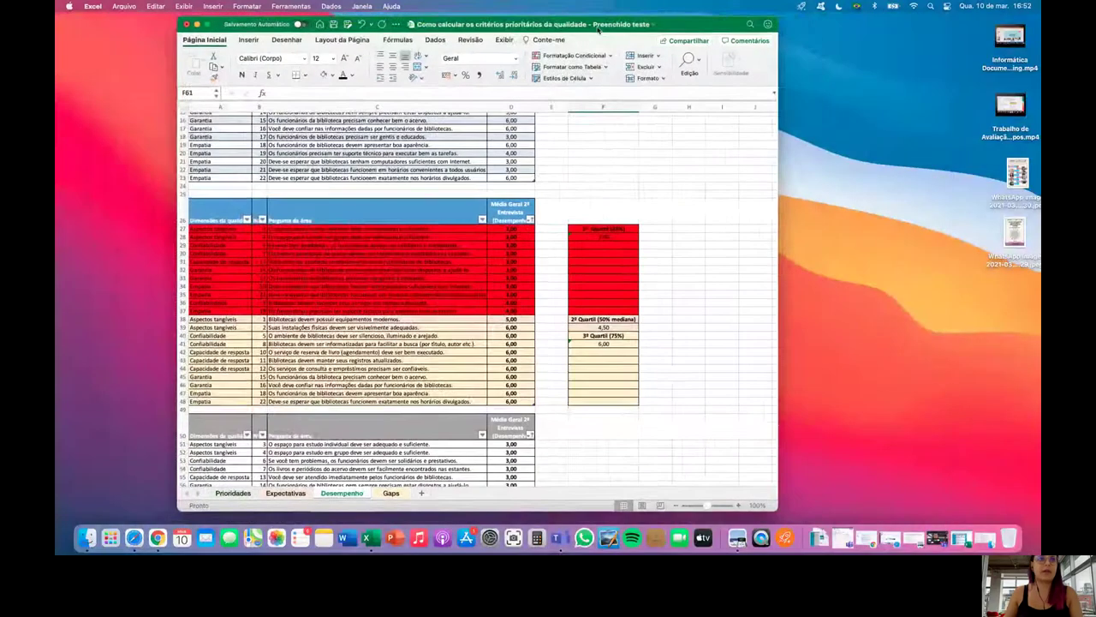
pyautogui.moveTo(599, 24); pyautogui.dragTo(479, 20)
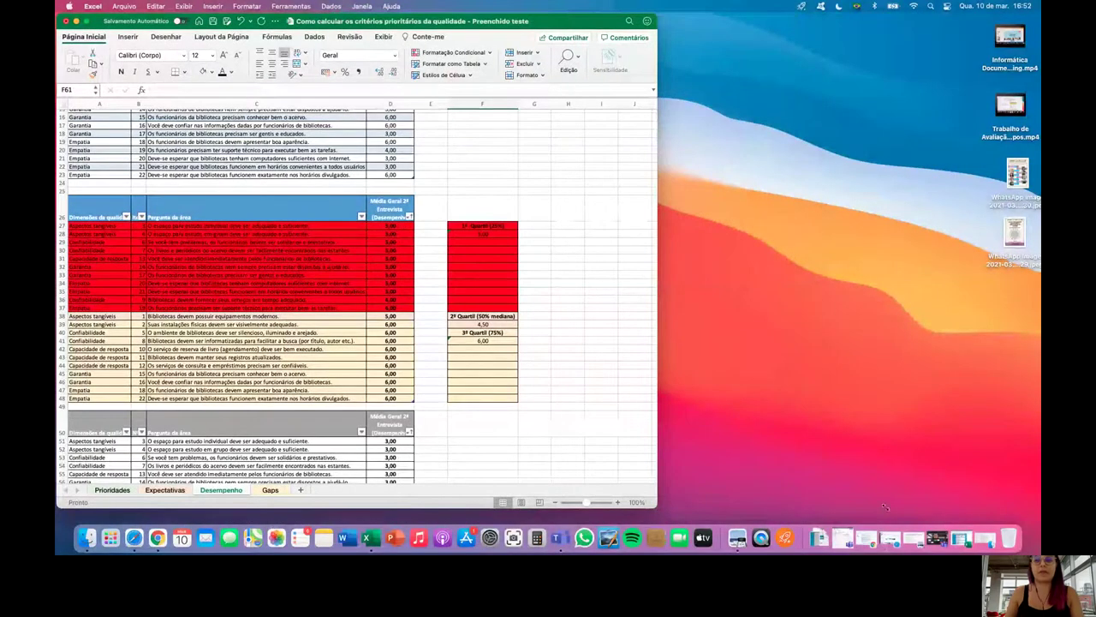
pyautogui.moveTo(884, 507); pyautogui.dragTo(1018, 521)
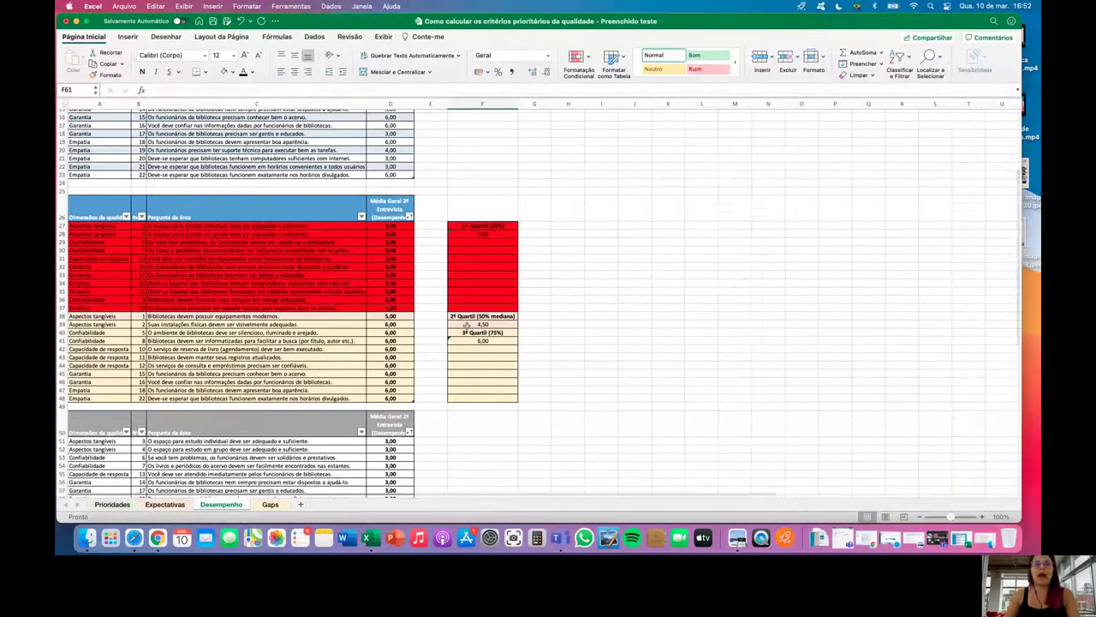
# Step: Examine the median formulas for the 1st, 2nd and 3rd quartiles in F28, F39 and F41 of the Desempenho sheet
pyautogui.scroll(-5, 467, 325)
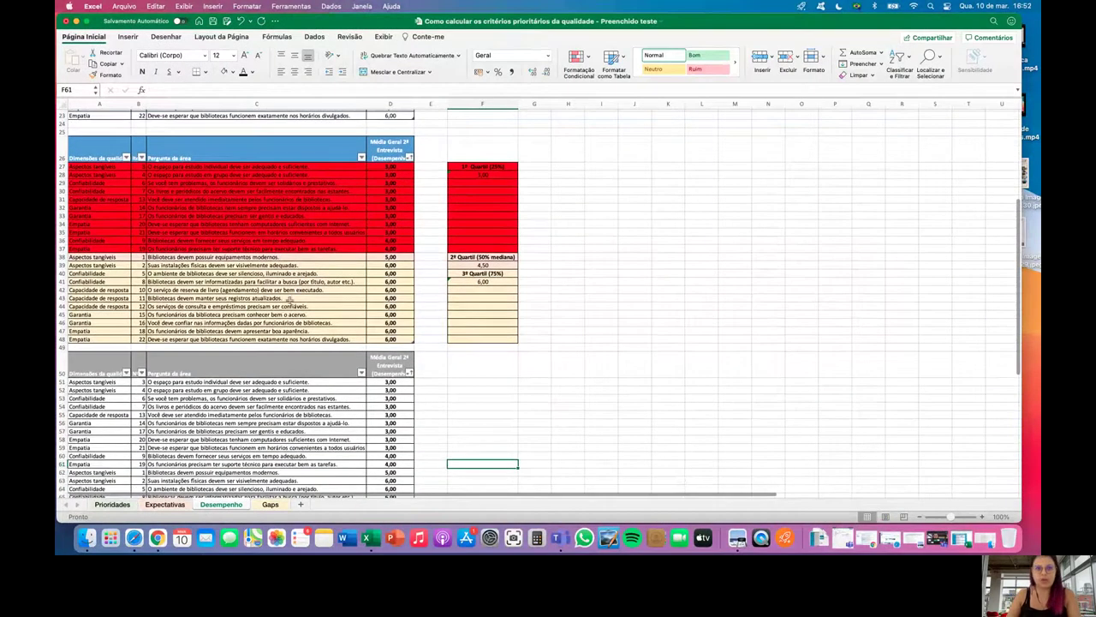
pyautogui.click(482, 174)
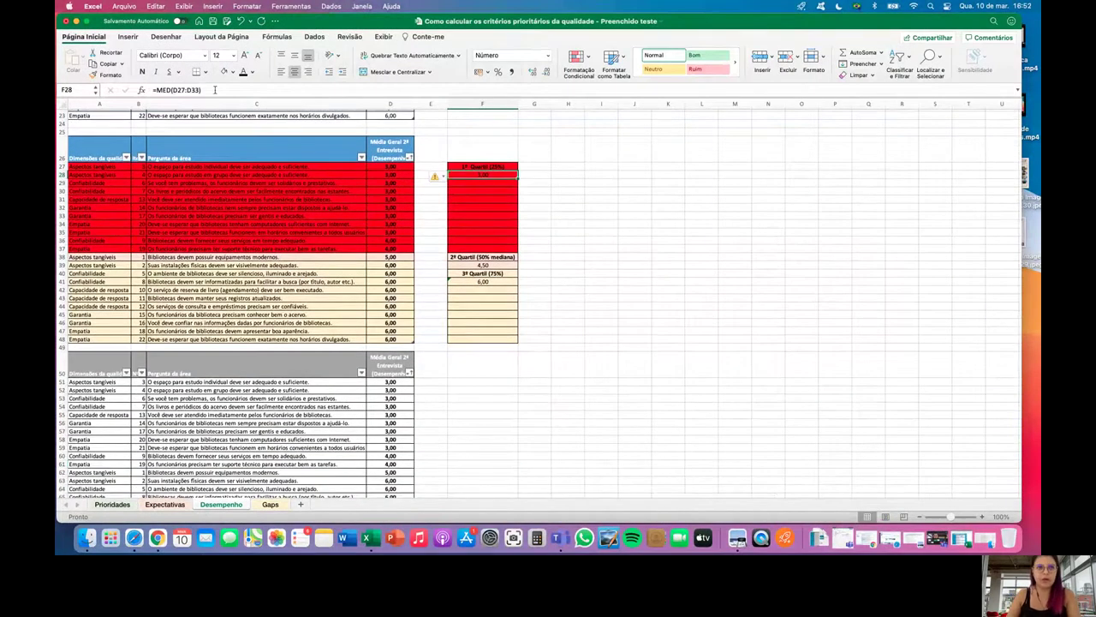
pyautogui.click(490, 266)
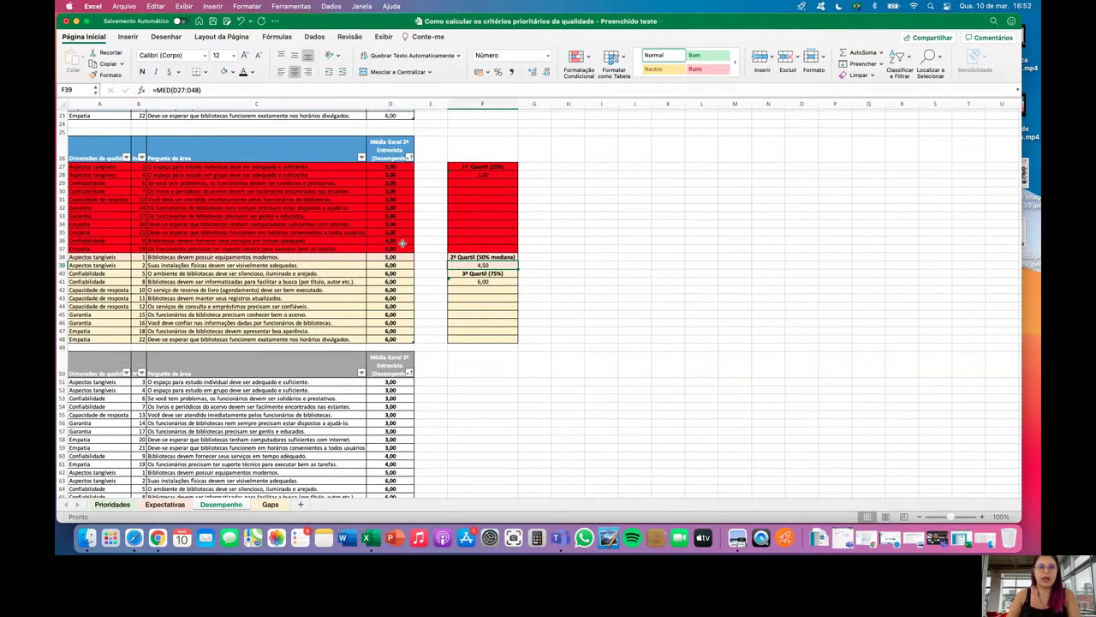
pyautogui.press('Up')
pyautogui.press('Up')
pyautogui.press('Up')
pyautogui.press('Up')
pyautogui.press('Up')
pyautogui.press('Up')
pyautogui.press('Up')
pyautogui.press('Up')
pyautogui.press('Up')
pyautogui.press('Up')
pyautogui.press('Up')
pyautogui.press('Up')
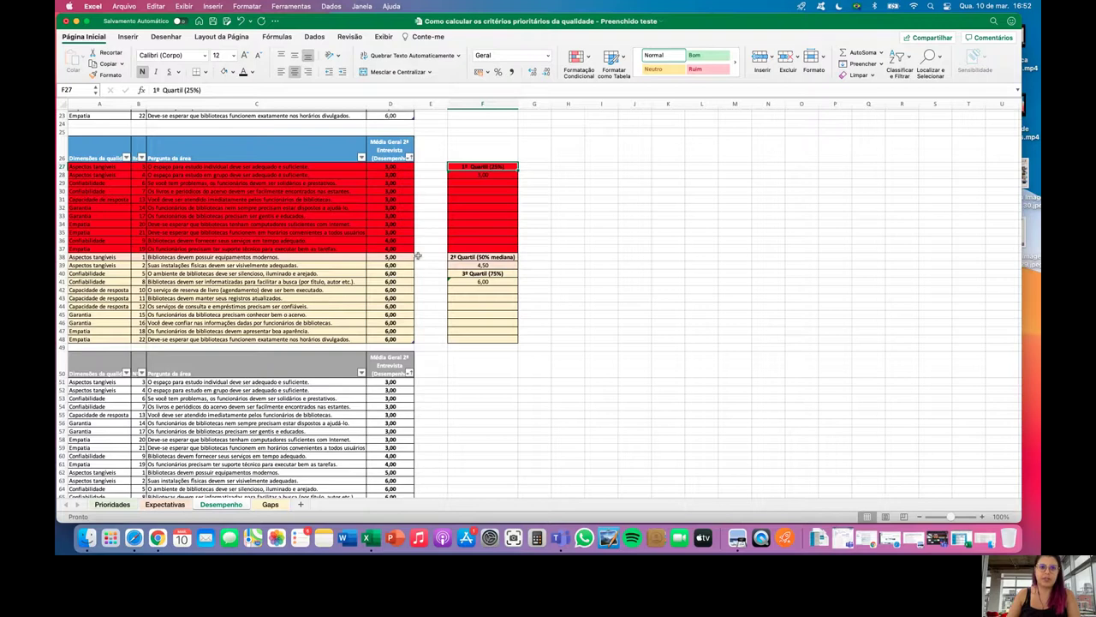
pyautogui.click(484, 272)
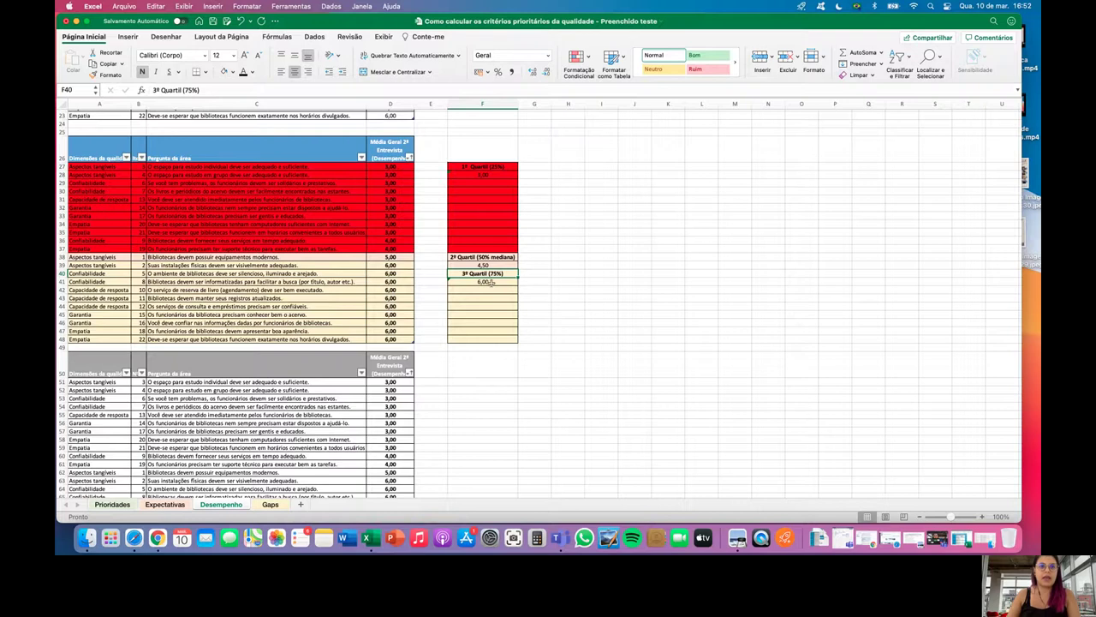
pyautogui.doubleClick(495, 284)
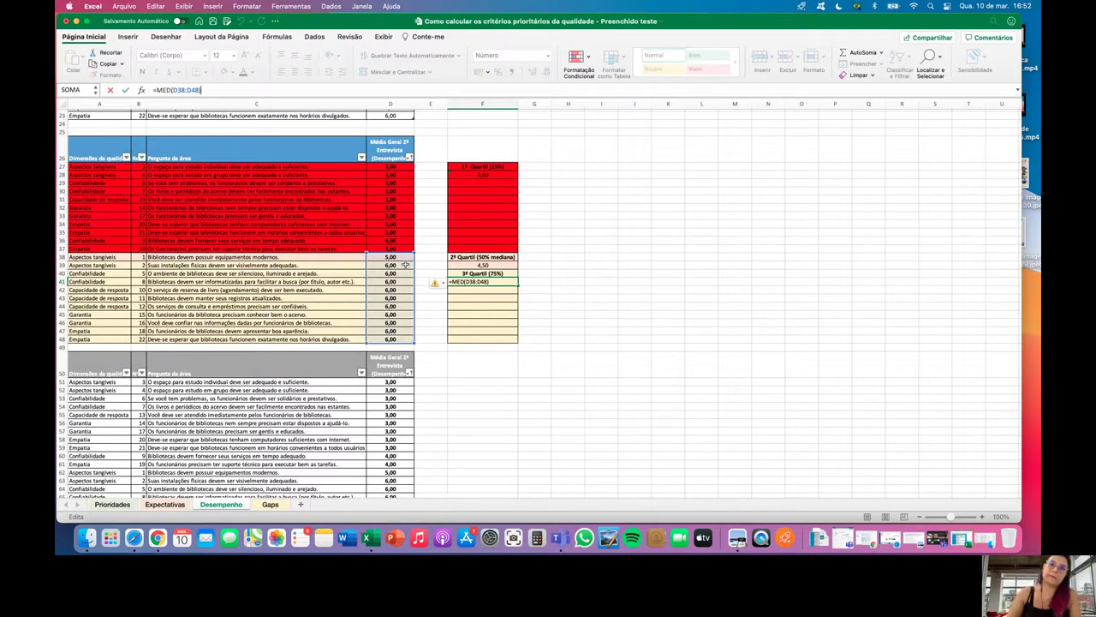
pyautogui.click(435, 243)
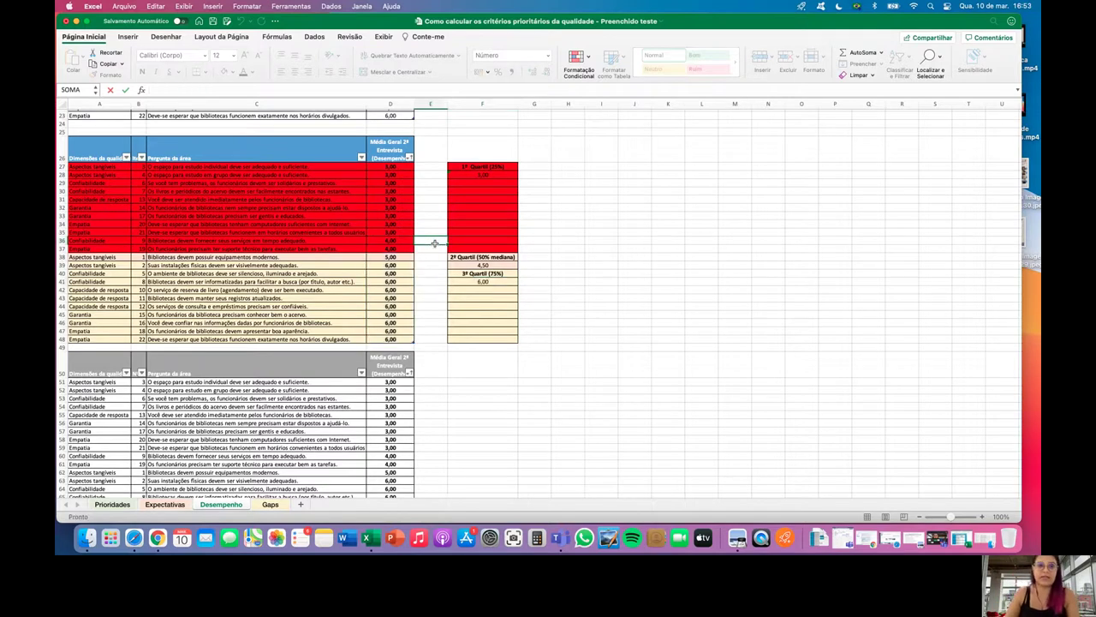
# Step: Compare the grey and blue performance tables and check the sort options of the blue table's Desempenho average column
pyautogui.scroll(-3, 435, 244)
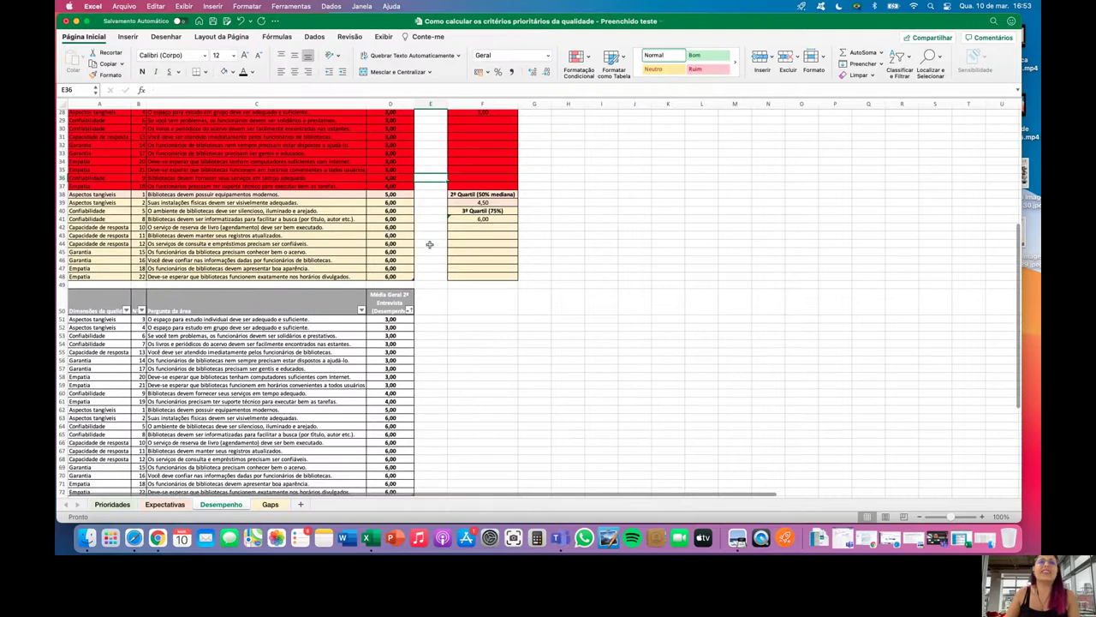
pyautogui.scroll(-2, 434, 243)
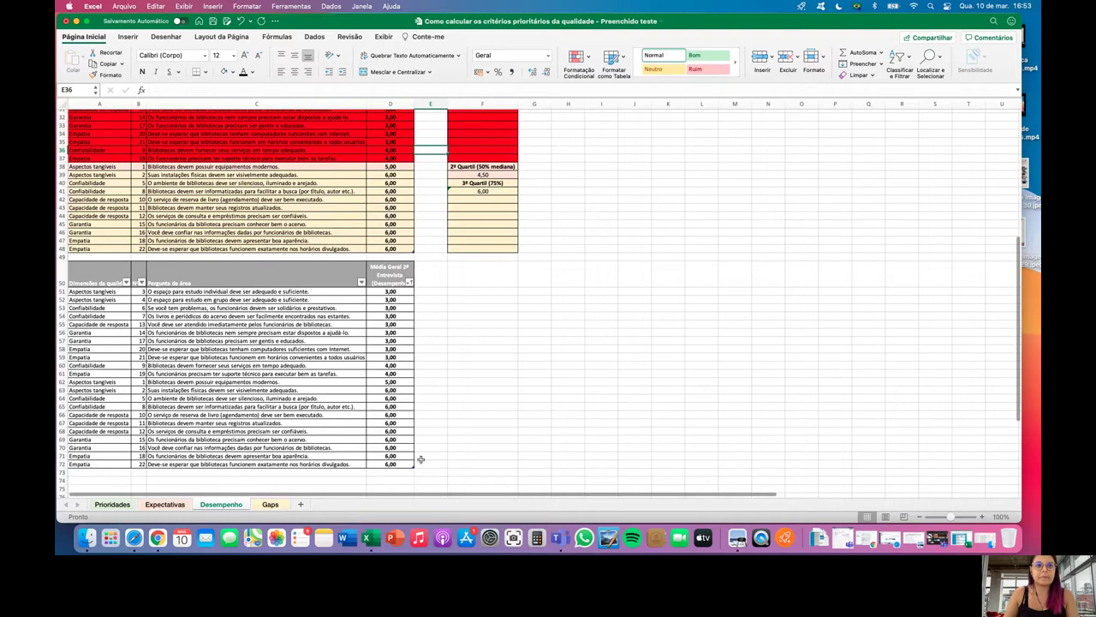
pyautogui.scroll(5, 508, 406)
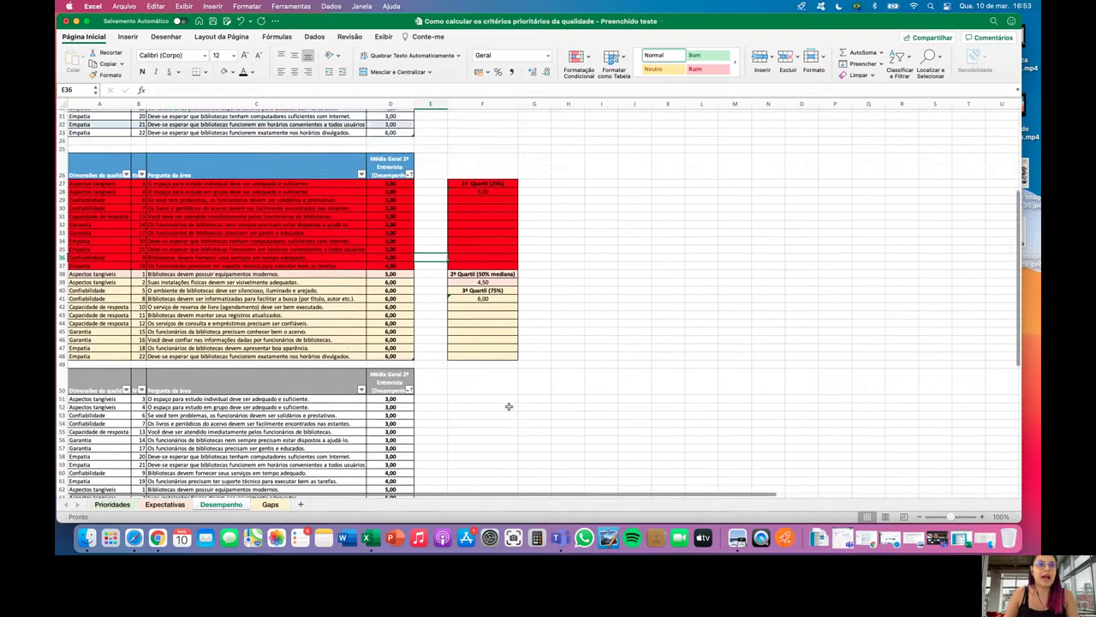
pyautogui.scroll(-6, 509, 406)
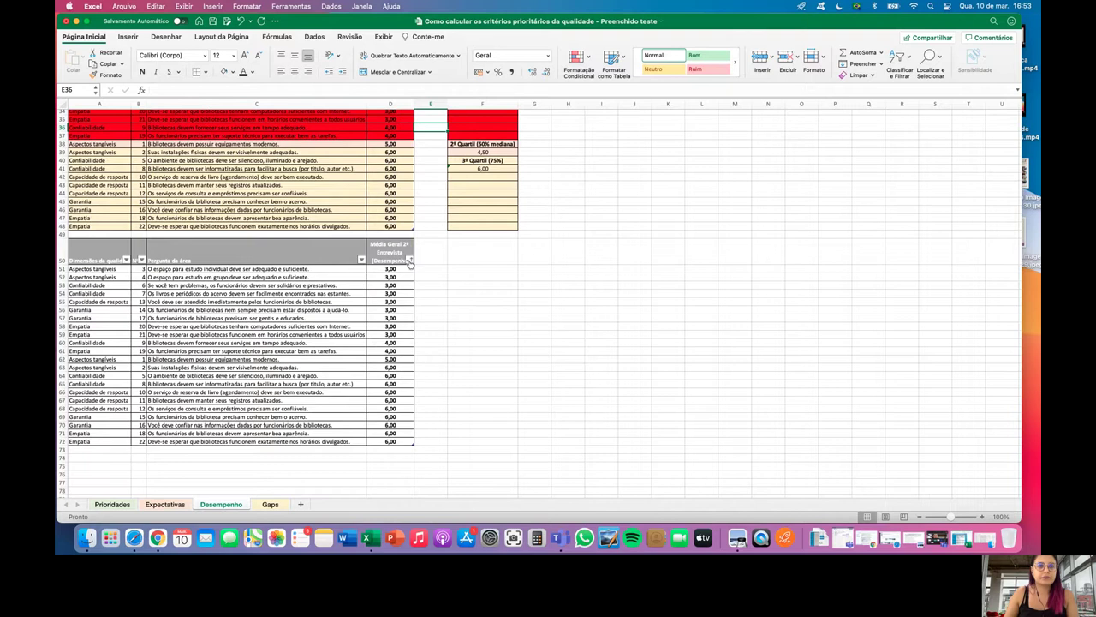
pyautogui.scroll(5, 553, 325)
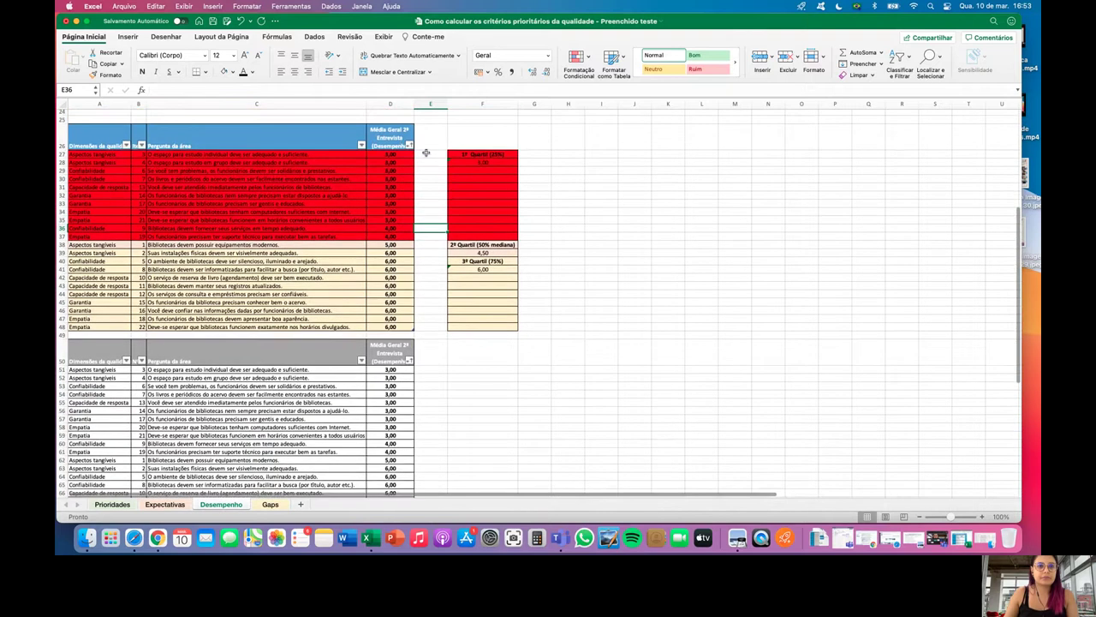
pyautogui.click(410, 146)
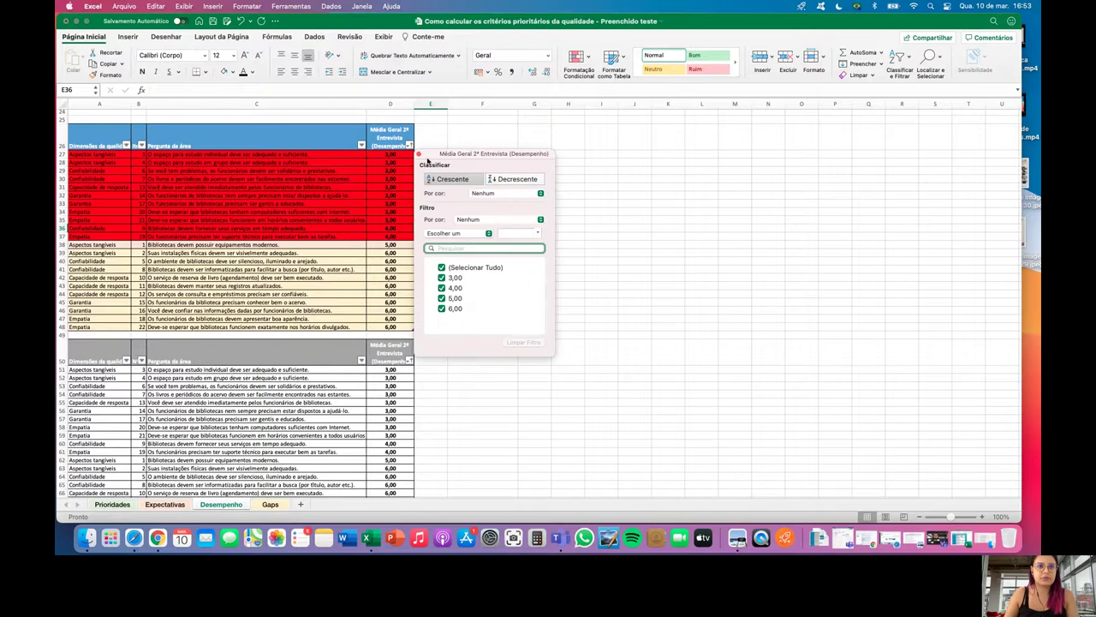
pyautogui.press('Escape')
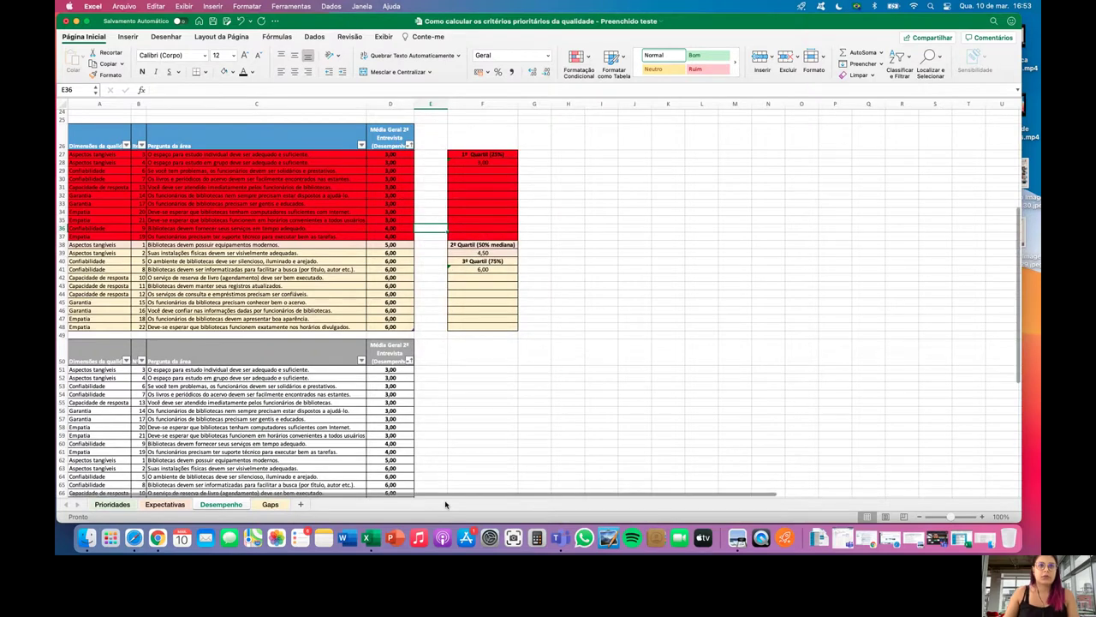
pyautogui.scroll(-5, 474, 430)
pyautogui.moveTo(394, 400); pyautogui.dragTo(391, 227)
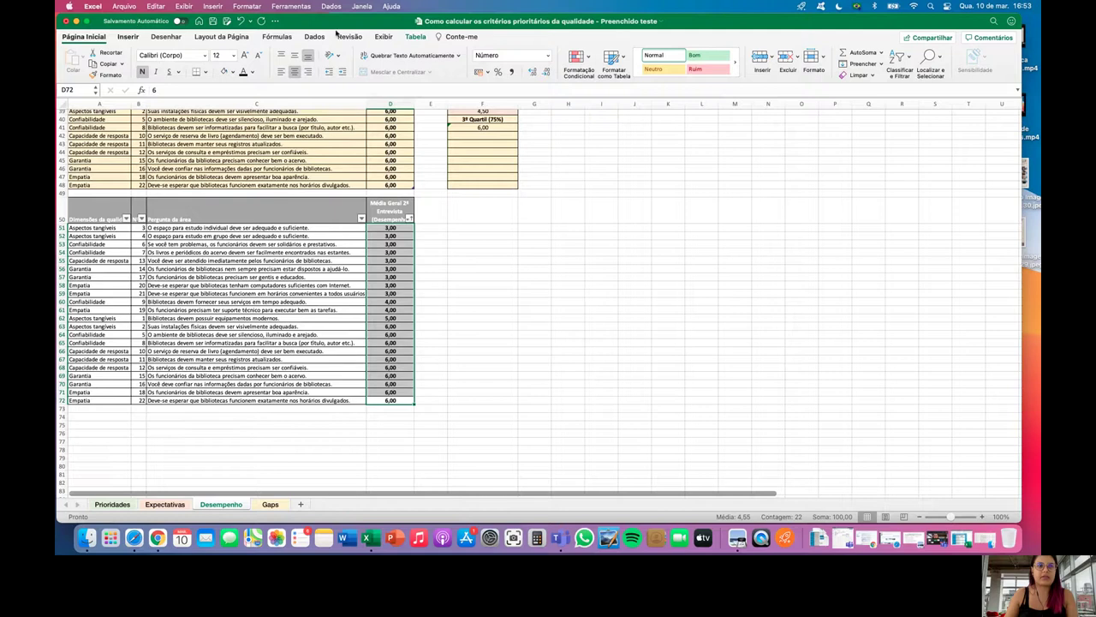
pyautogui.click(585, 57)
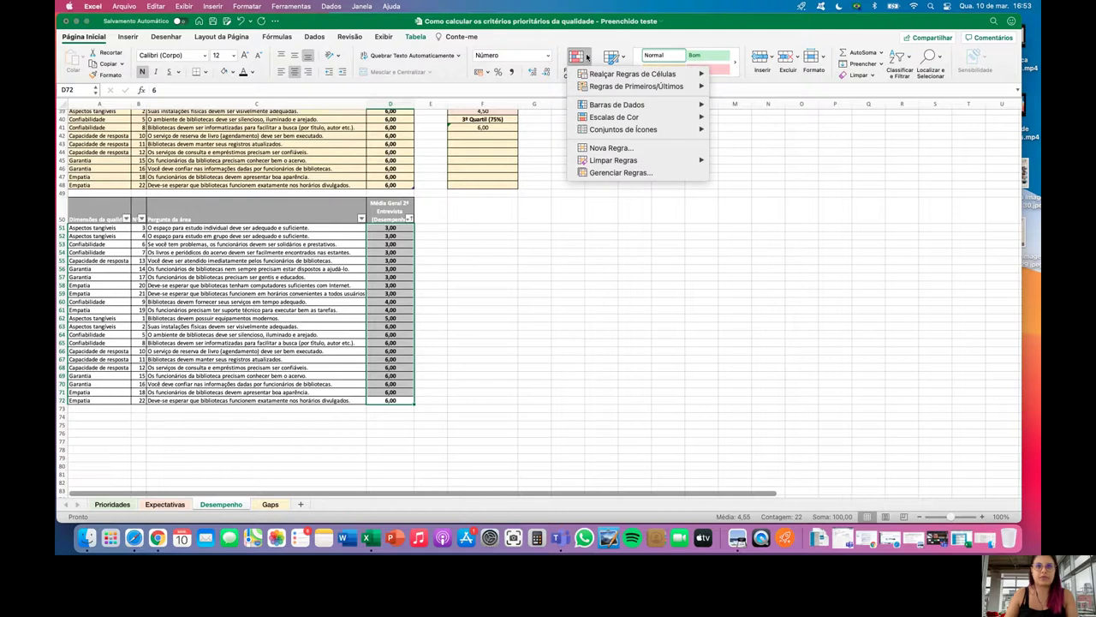
pyautogui.moveTo(626, 119)
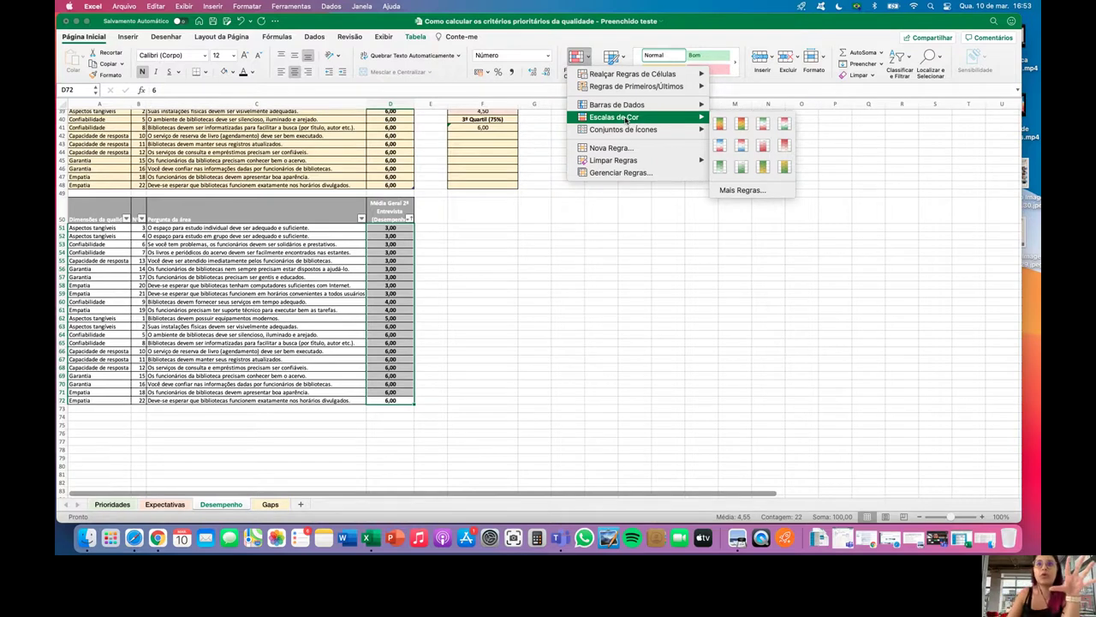
pyautogui.click(742, 190)
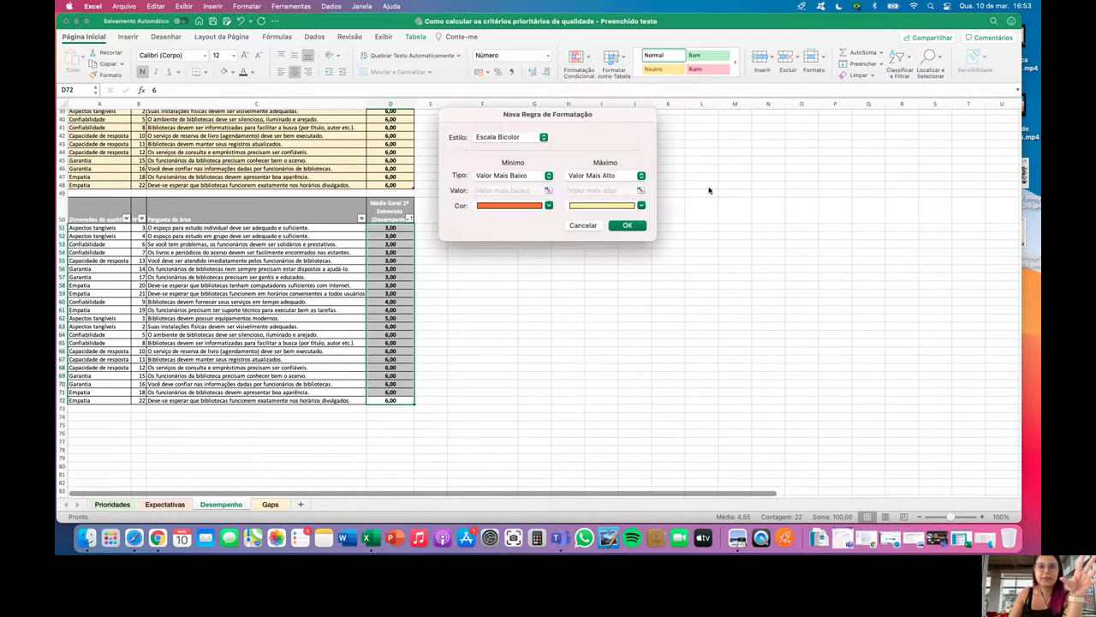
pyautogui.moveTo(587, 125); pyautogui.dragTo(724, 156)
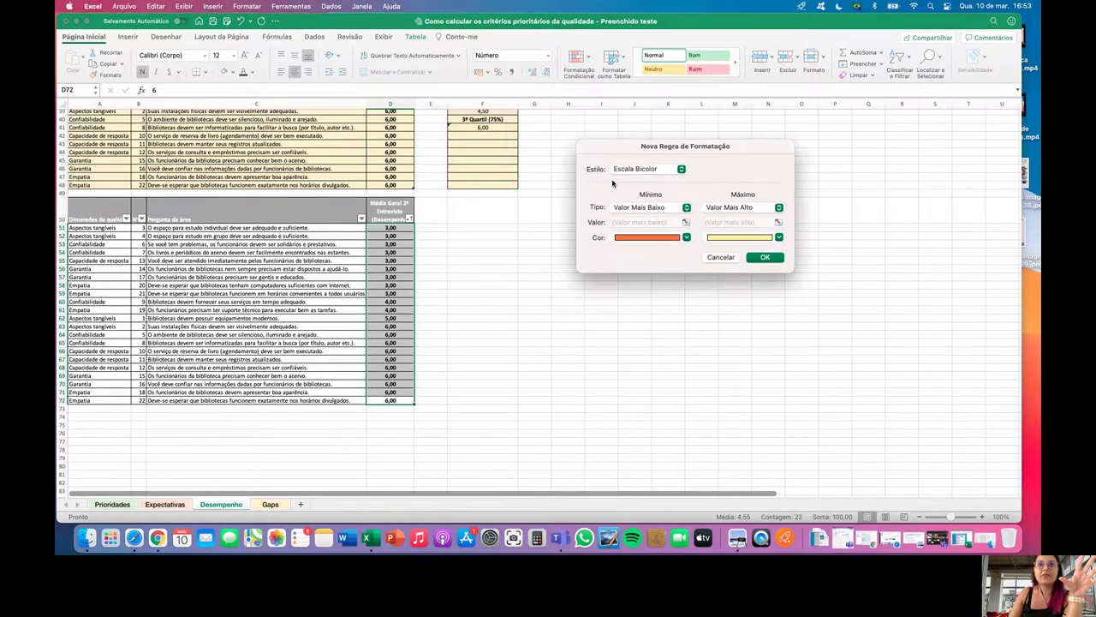
pyautogui.click(682, 169)
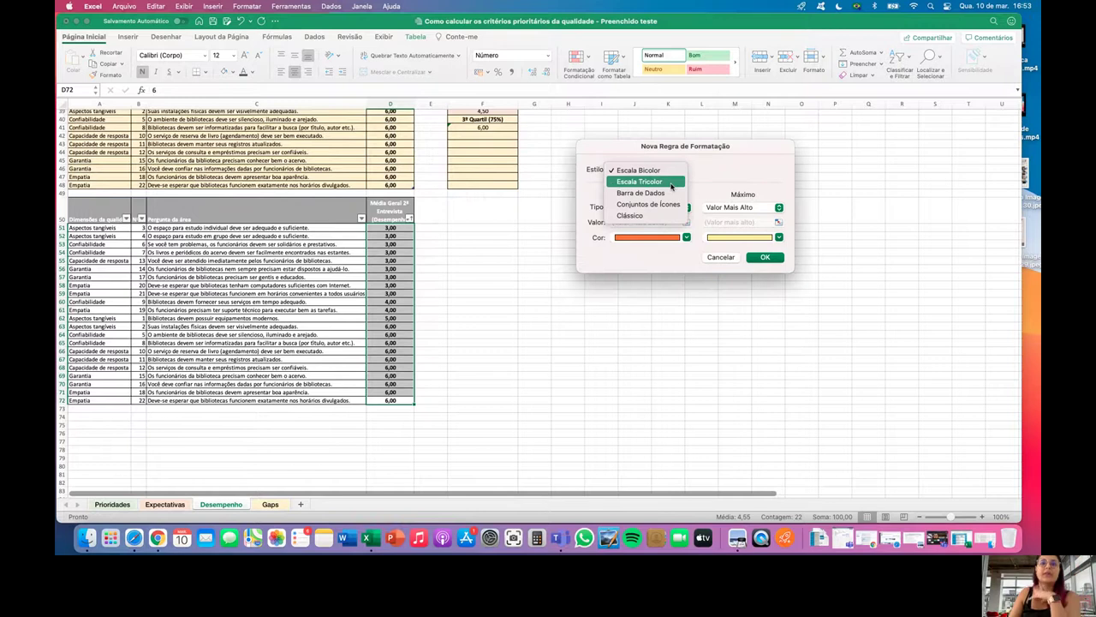
pyautogui.click(671, 183)
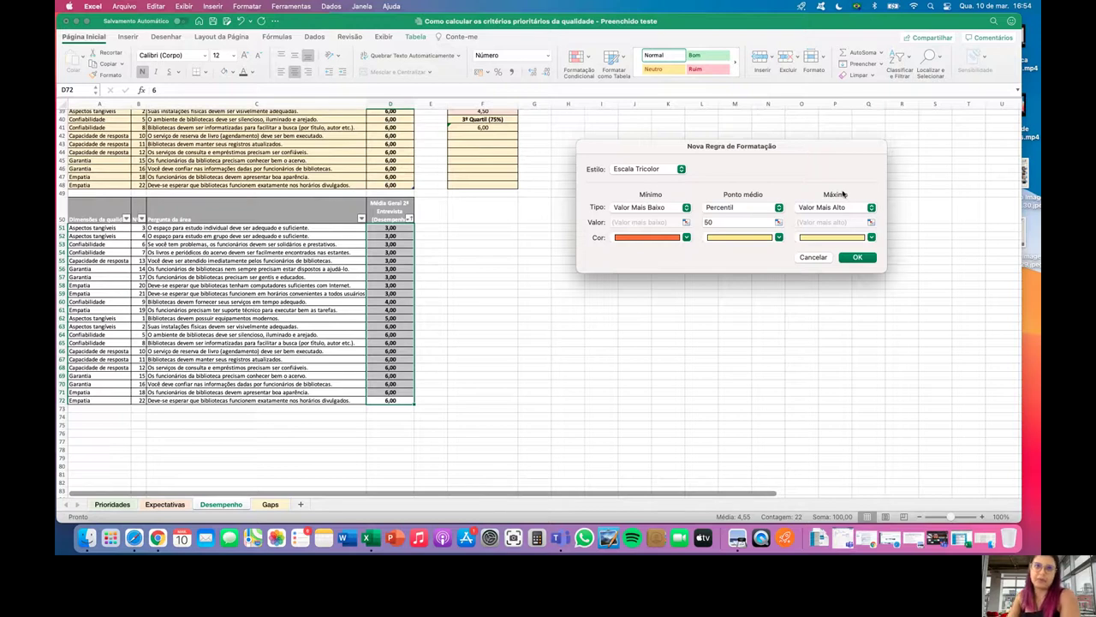
pyautogui.click(686, 237)
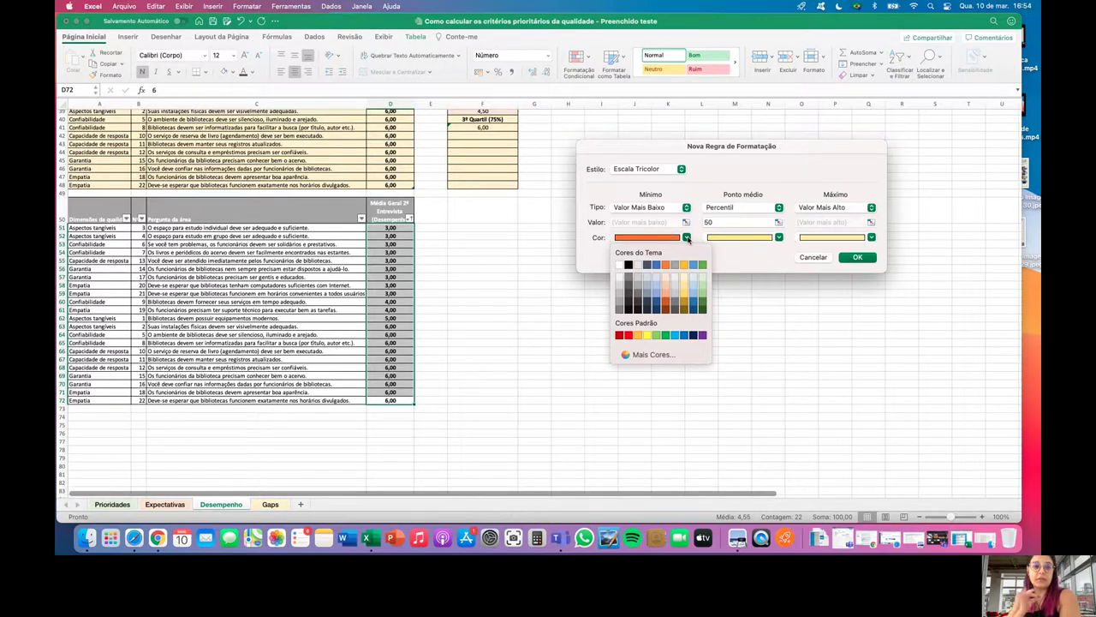
pyautogui.click(516, 393)
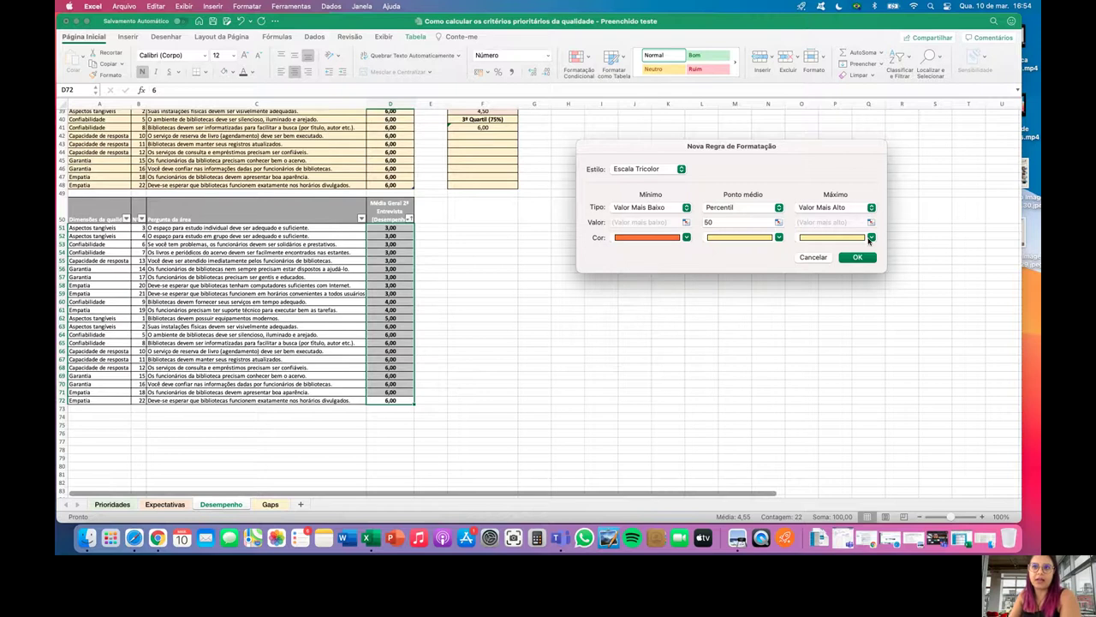
pyautogui.click(815, 257)
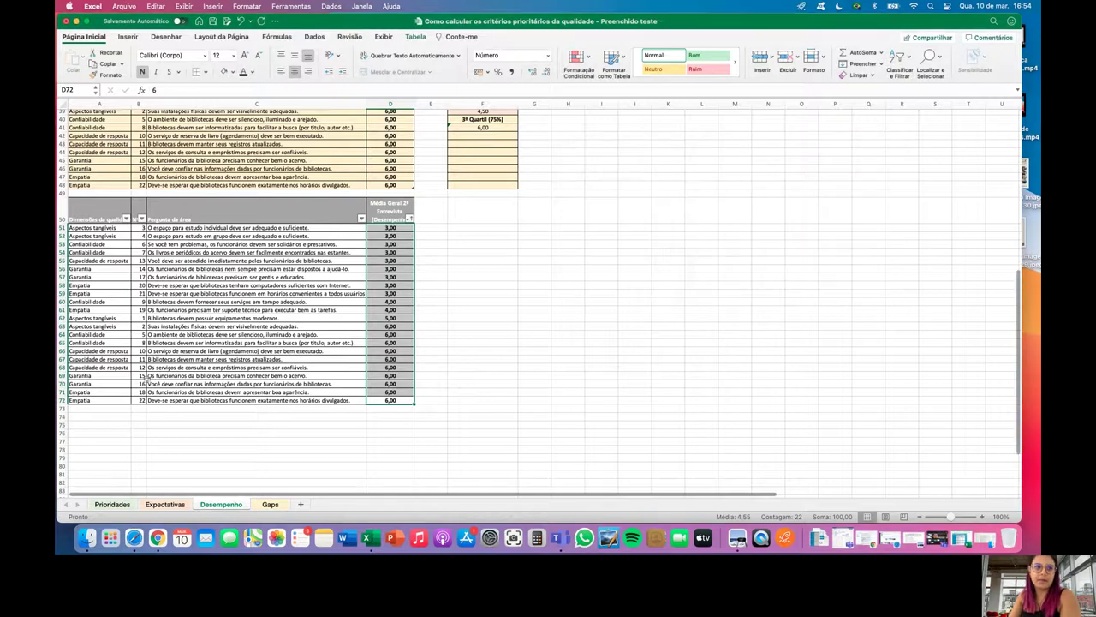
# Step: Create a new three-colour scale (Escala Tricolor) formatting rule for the expectation averages in D52:D73 of the Expectativas sheet
pyautogui.click(112, 503)
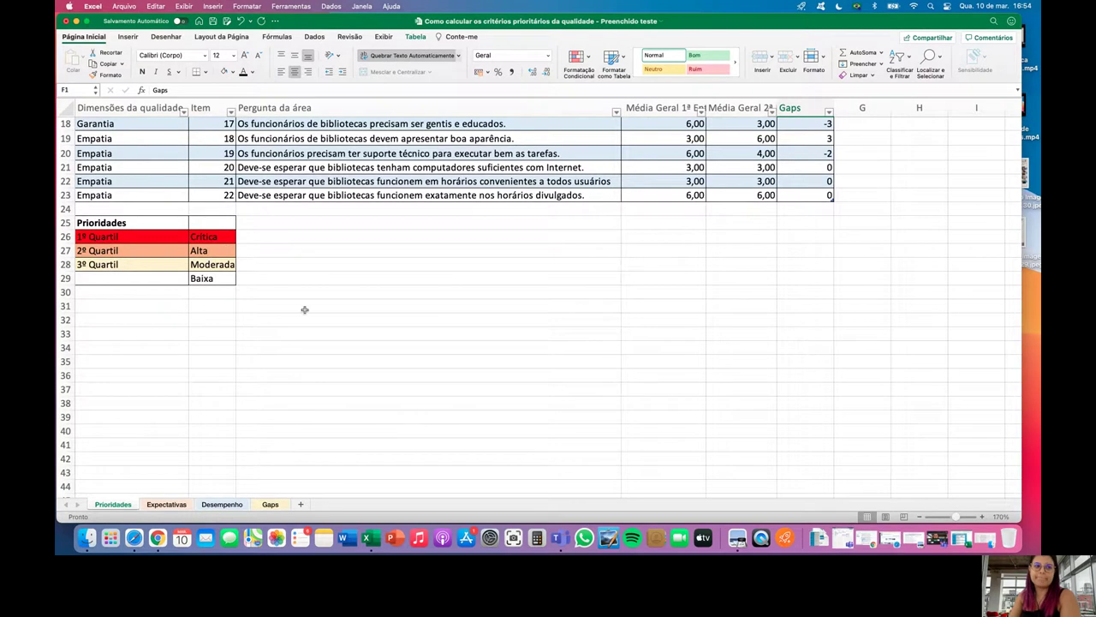
pyautogui.click(173, 507)
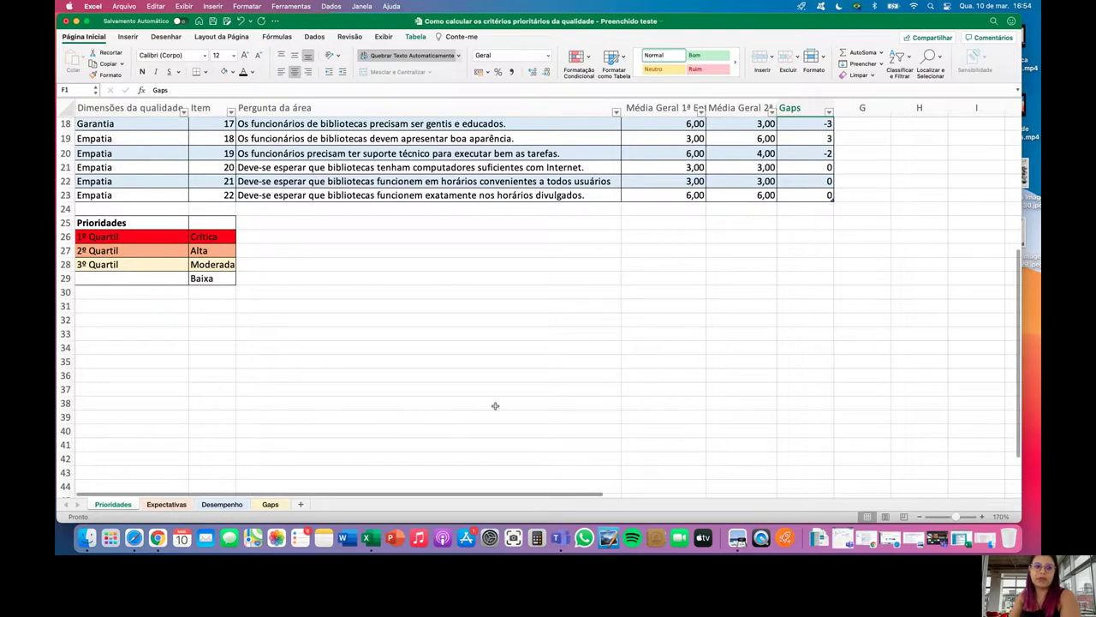
pyautogui.moveTo(401, 263); pyautogui.dragTo(412, 434)
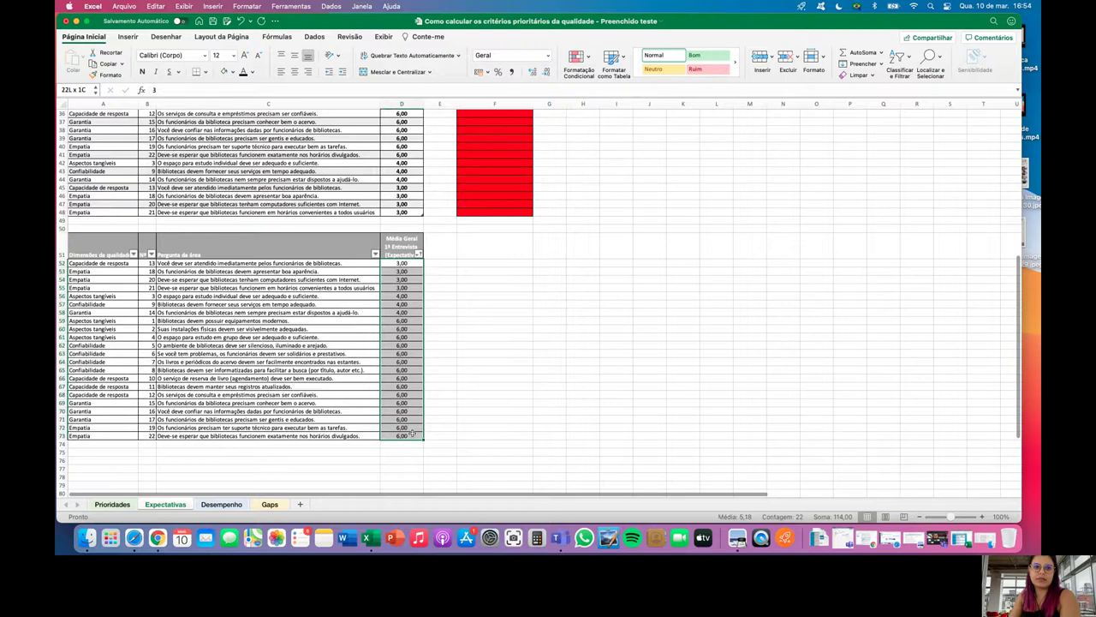
pyautogui.click(220, 506)
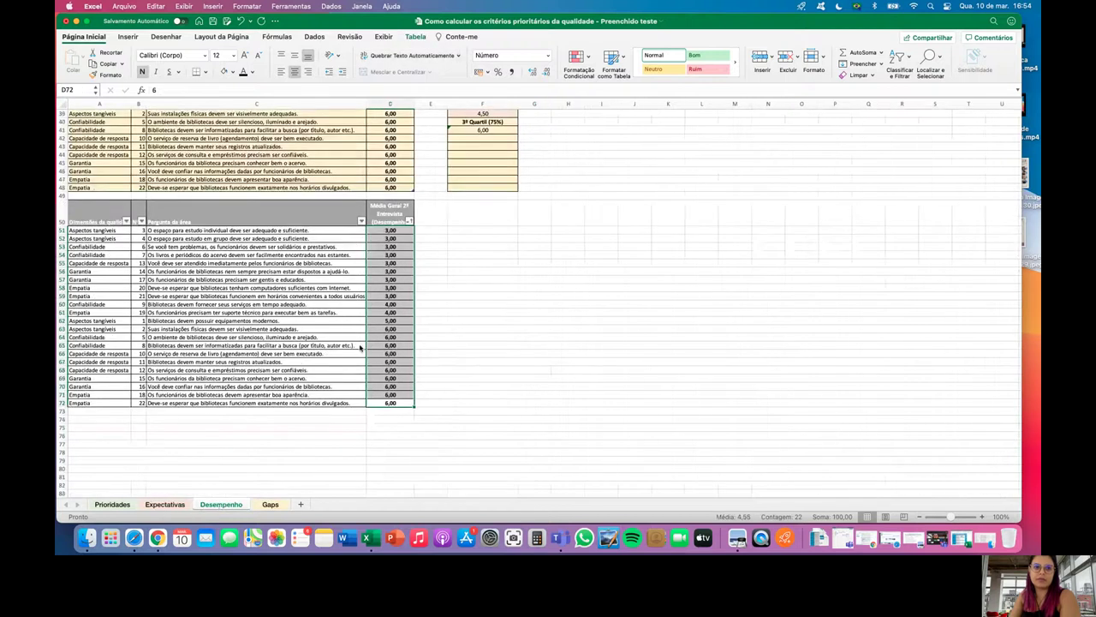
pyautogui.hotkey('ctrl', 'pageup')
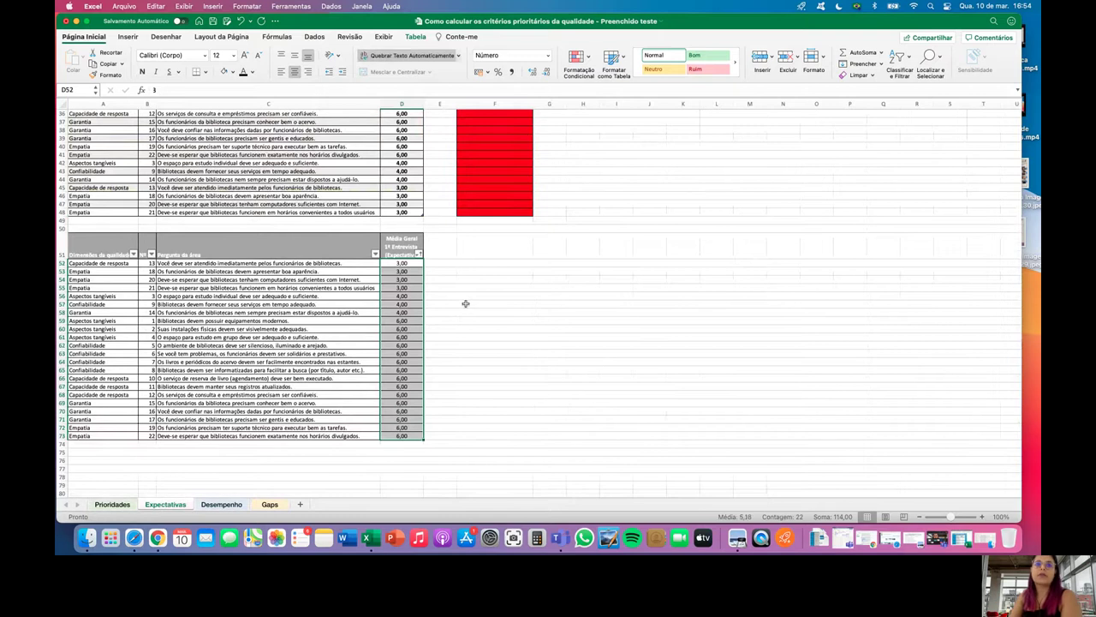
pyautogui.click(586, 60)
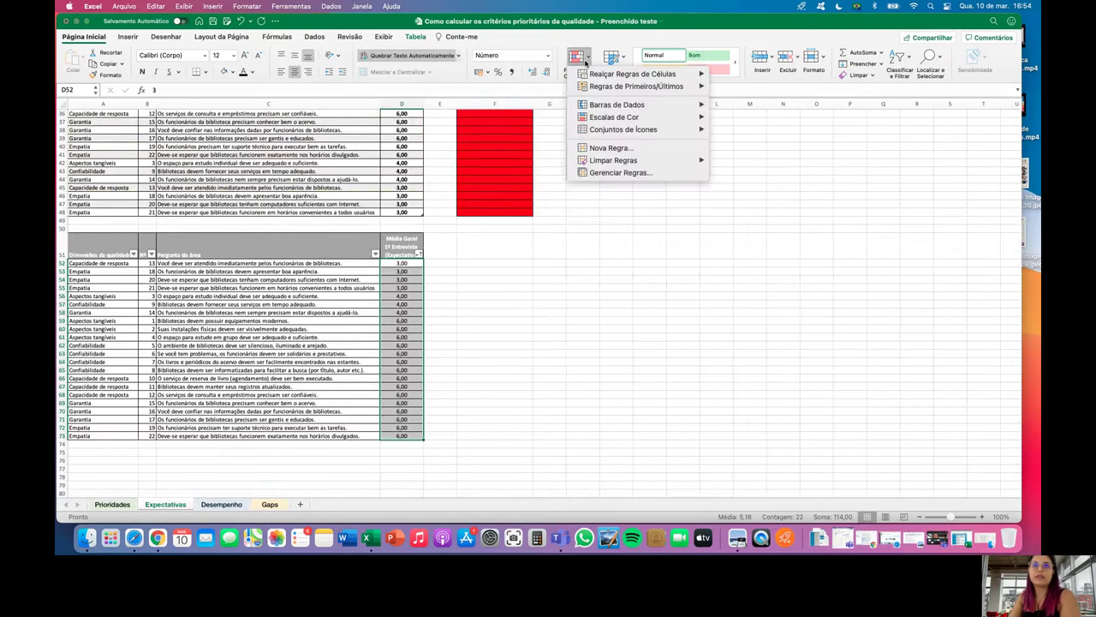
pyautogui.moveTo(648, 118)
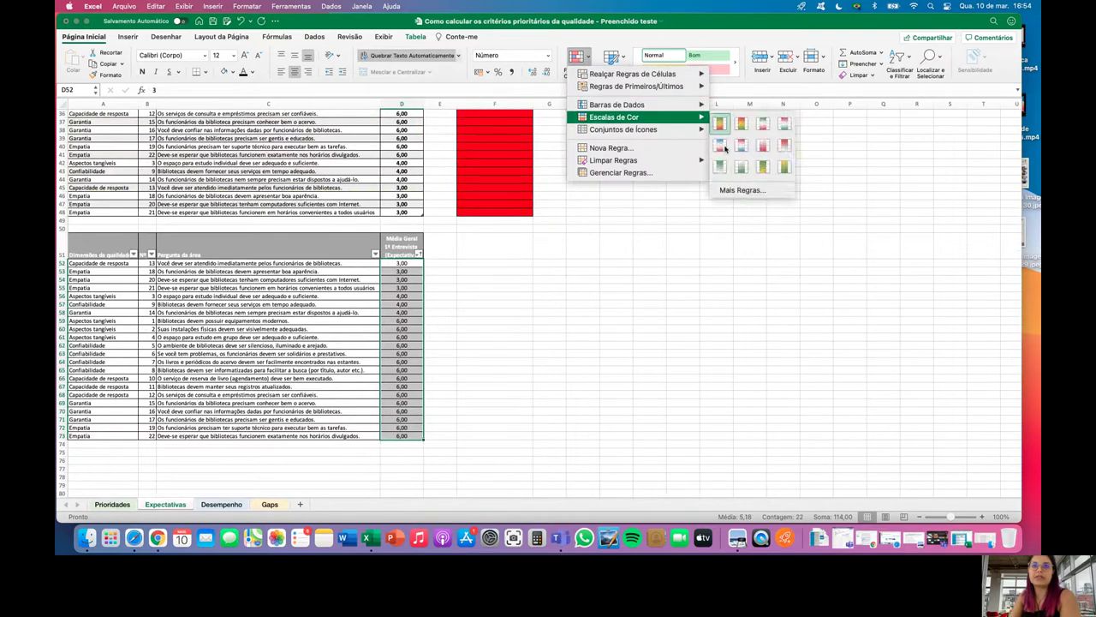
pyautogui.click(739, 190)
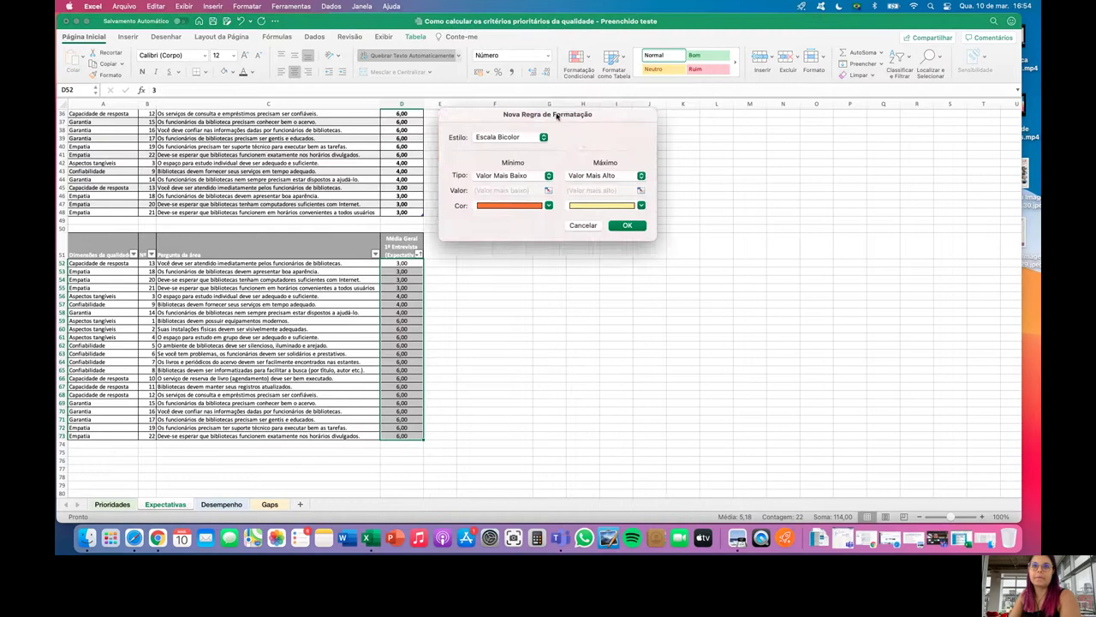
pyautogui.moveTo(558, 114); pyautogui.dragTo(613, 268)
pyautogui.click(605, 261)
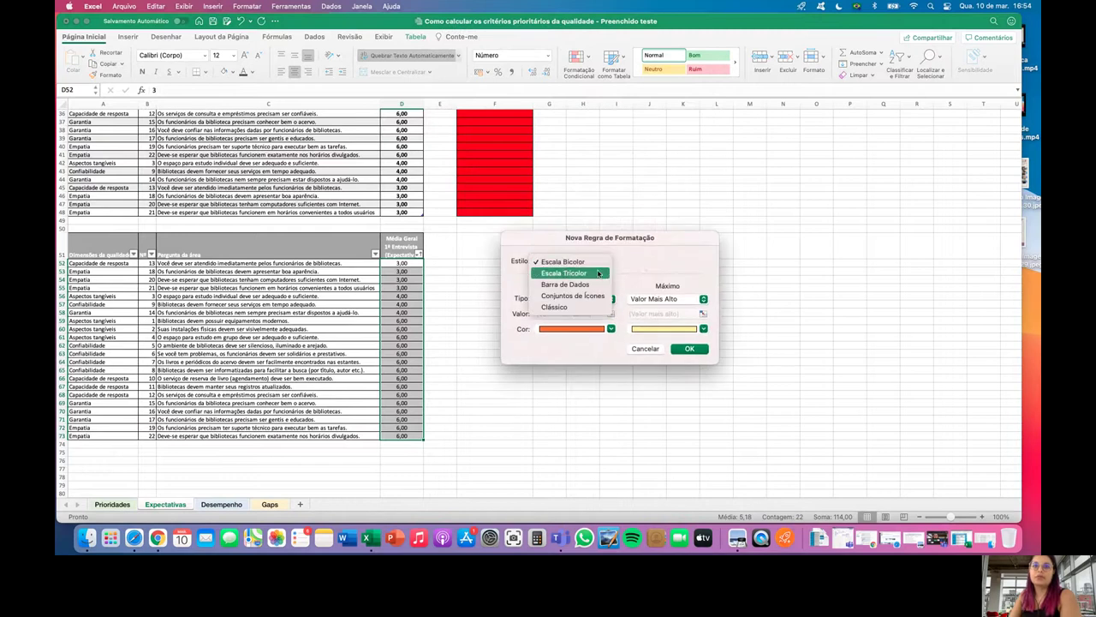
pyautogui.click(597, 275)
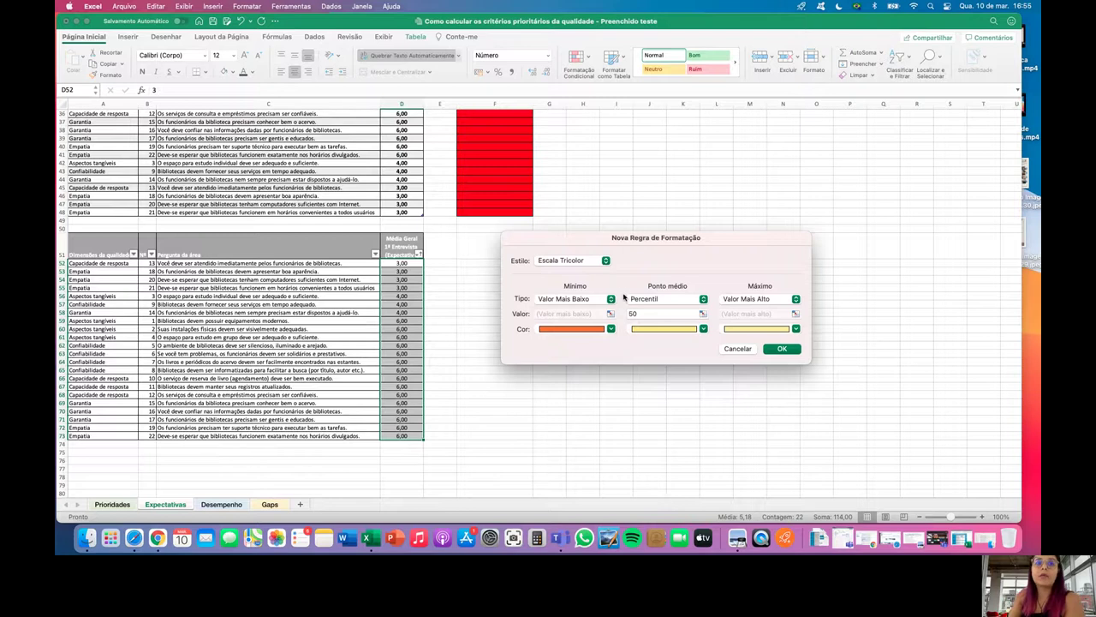
# Step: Set the colour scale to light yellow for the minimum, light orange for the midpoint and red for the maximum, and apply the rule
pyautogui.click(611, 299)
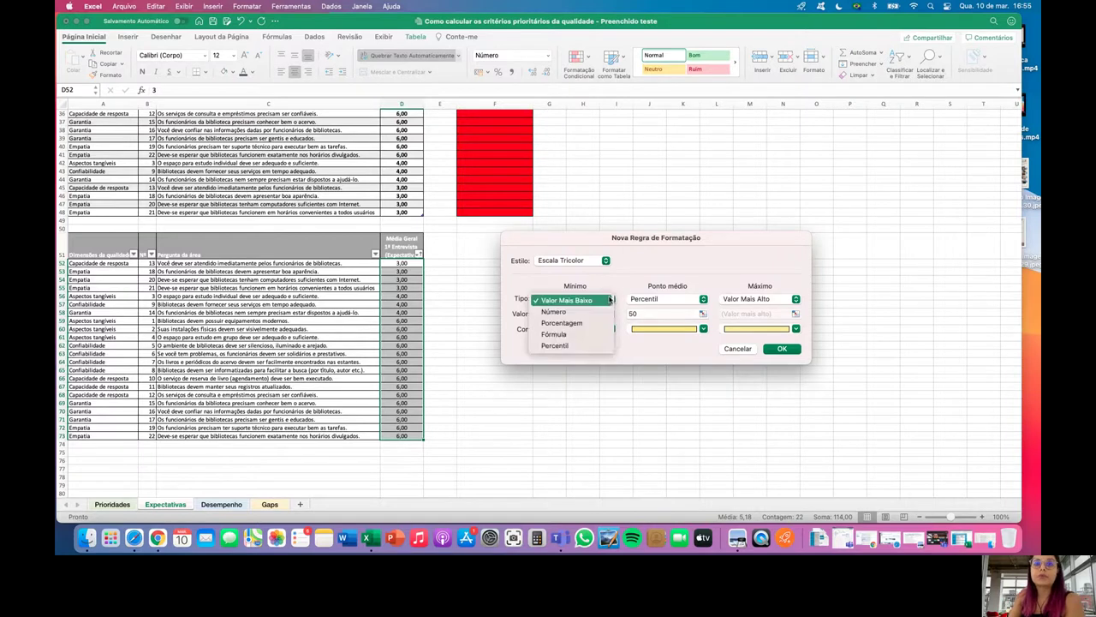
pyautogui.click(610, 298)
pyautogui.click(610, 329)
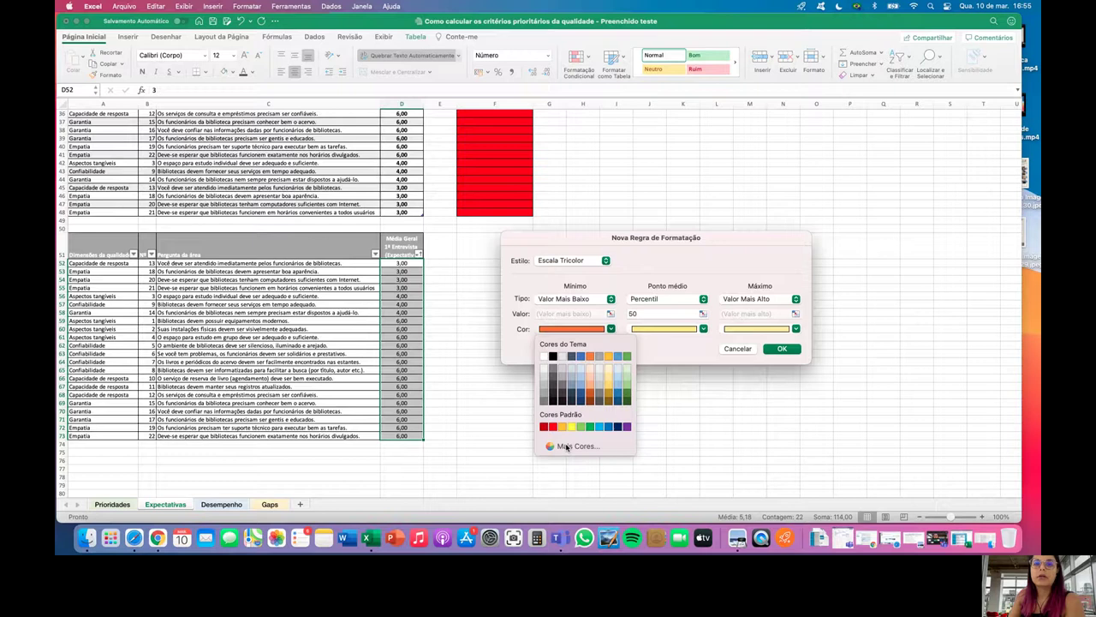
pyautogui.click(608, 367)
pyautogui.click(704, 329)
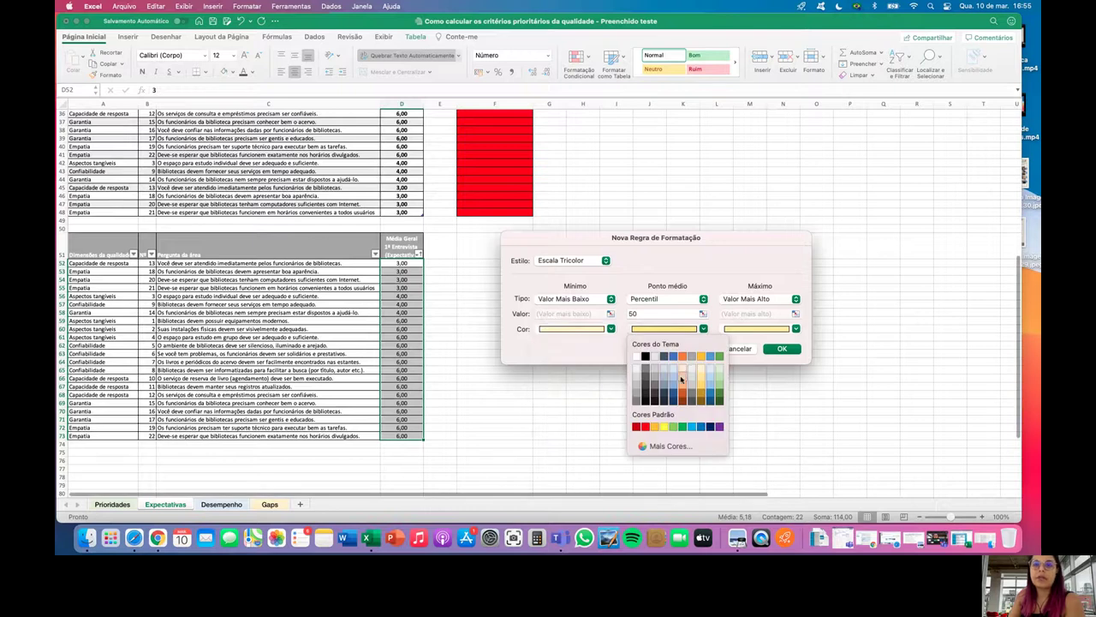
pyautogui.click(682, 373)
pyautogui.click(796, 329)
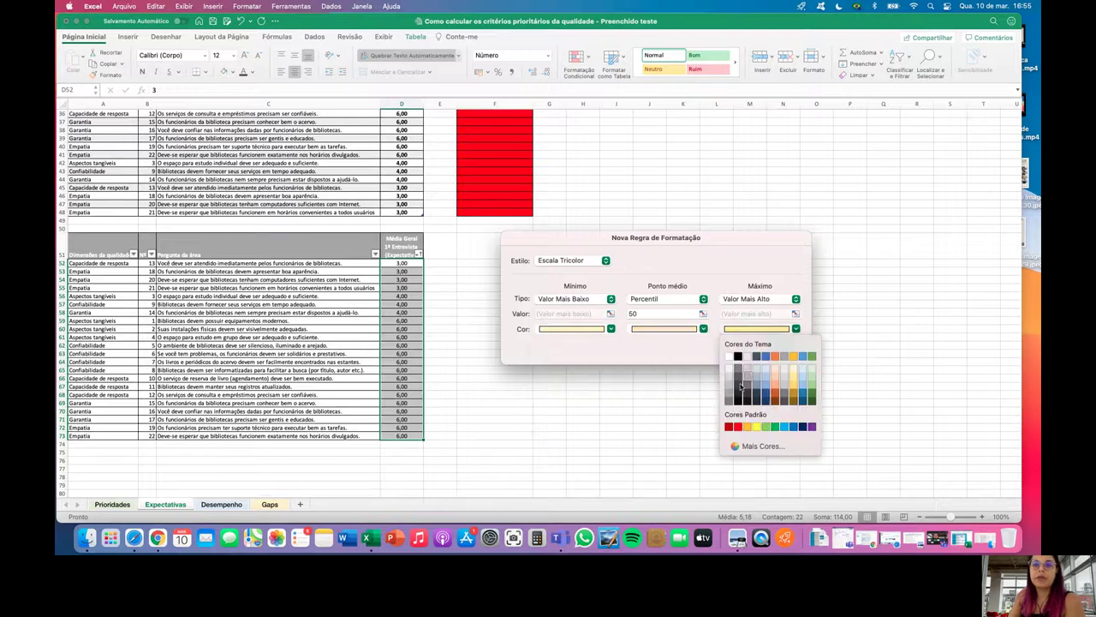
pyautogui.click(735, 423)
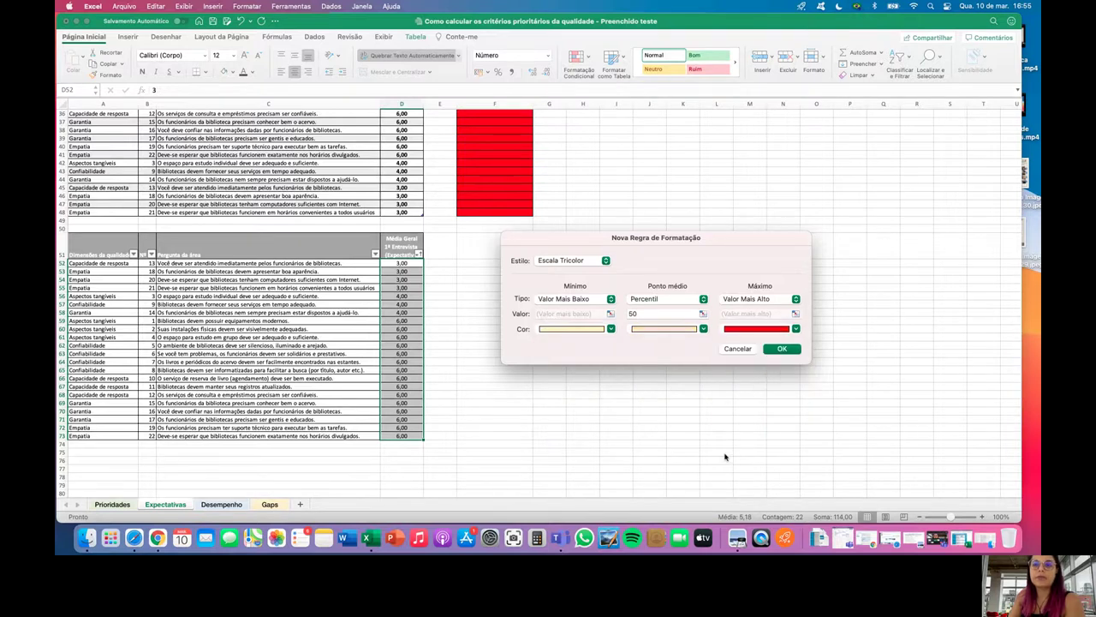
pyautogui.click(782, 348)
# Step: Fill the first seven expectation averages, D27:D33, with light orange to match the 1st quartile block
pyautogui.scroll(1, 584, 378)
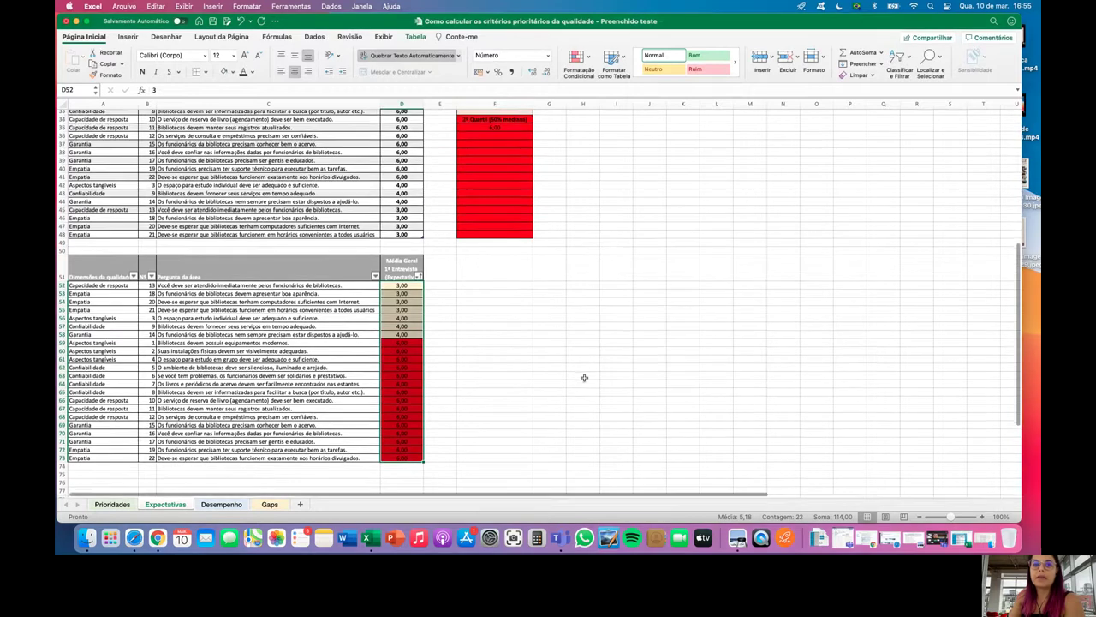
pyautogui.scroll(5, 584, 377)
pyautogui.scroll(-5, 584, 378)
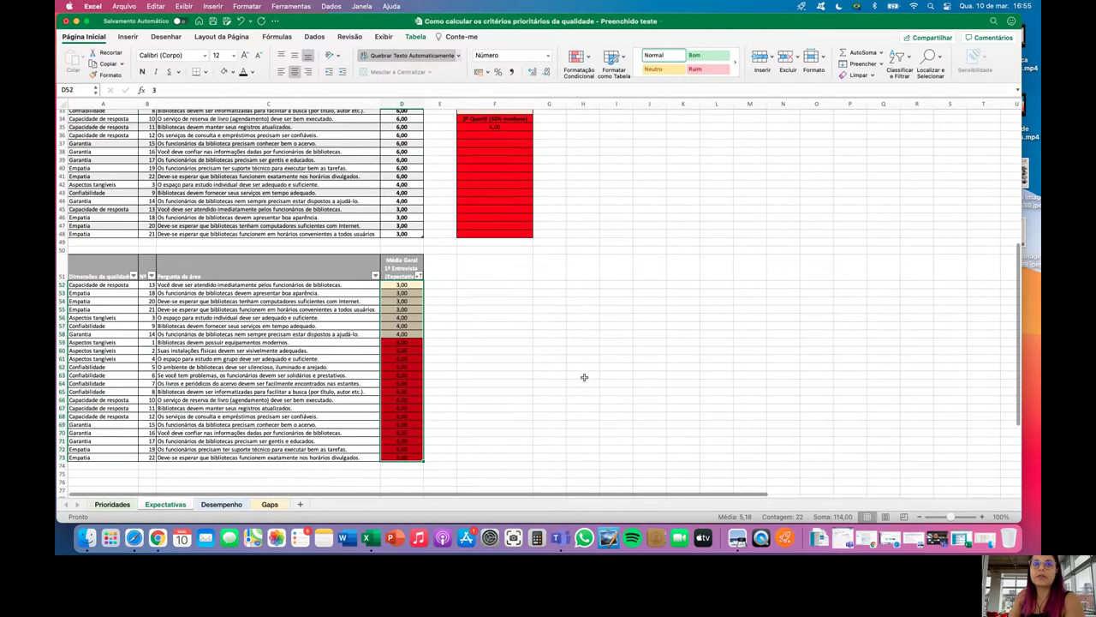
pyautogui.scroll(4, 584, 378)
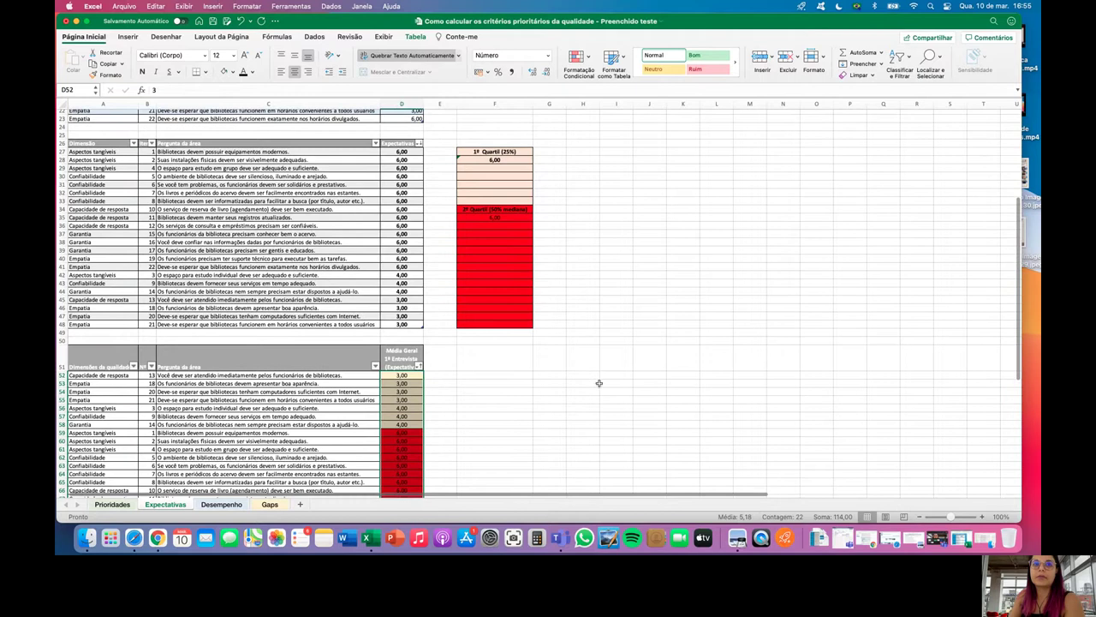
pyautogui.scroll(-1, 604, 364)
pyautogui.scroll(1, 609, 355)
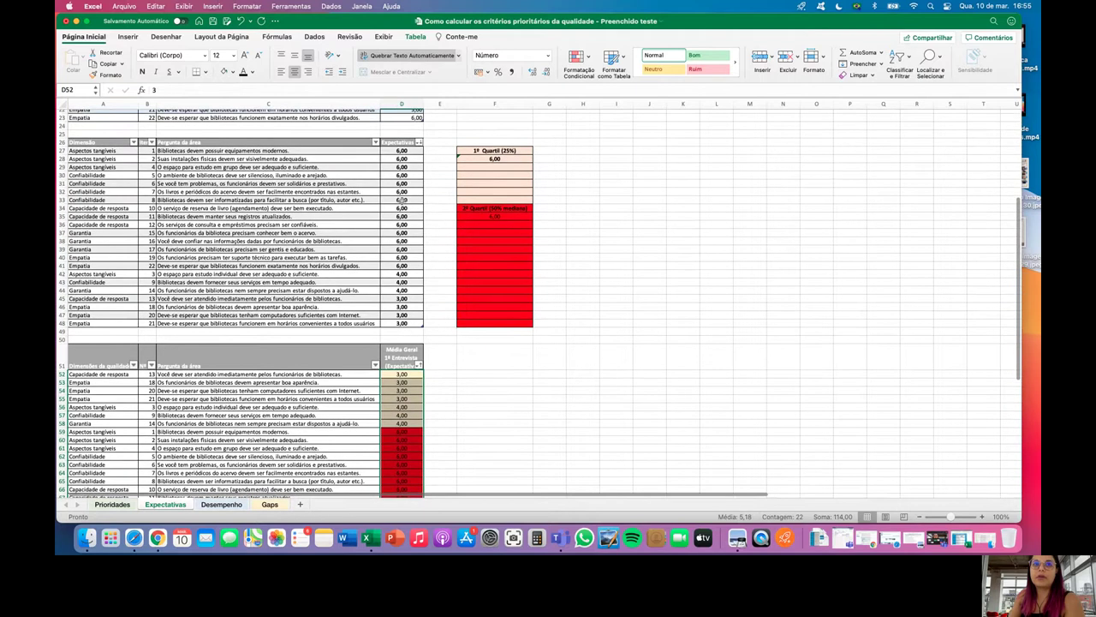
pyautogui.moveTo(402, 202); pyautogui.dragTo(402, 150)
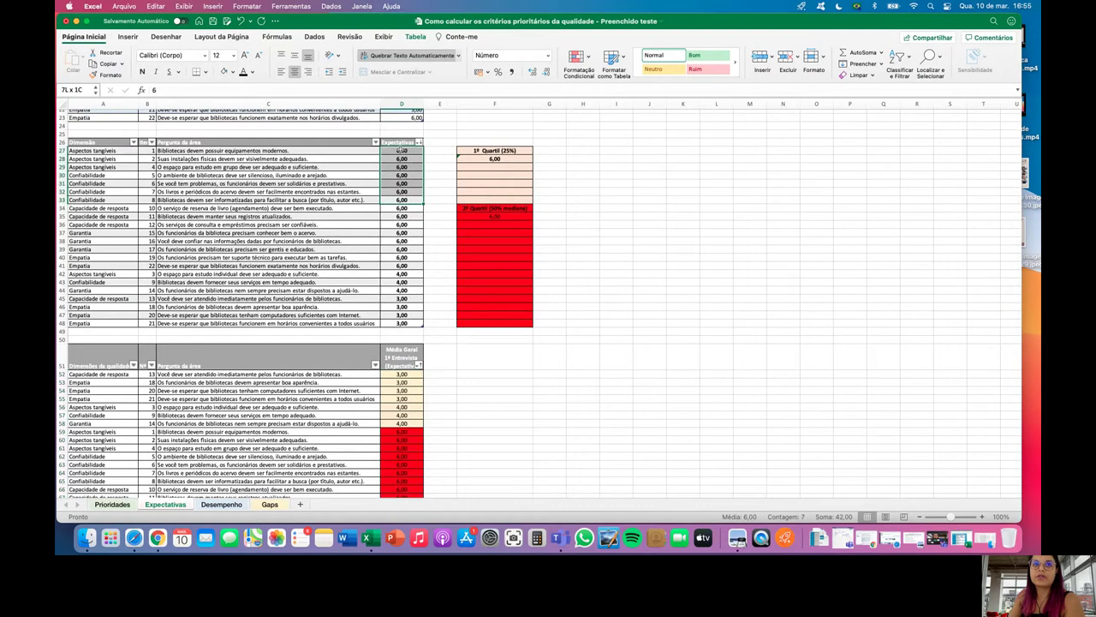
pyautogui.click(232, 72)
pyautogui.click(274, 135)
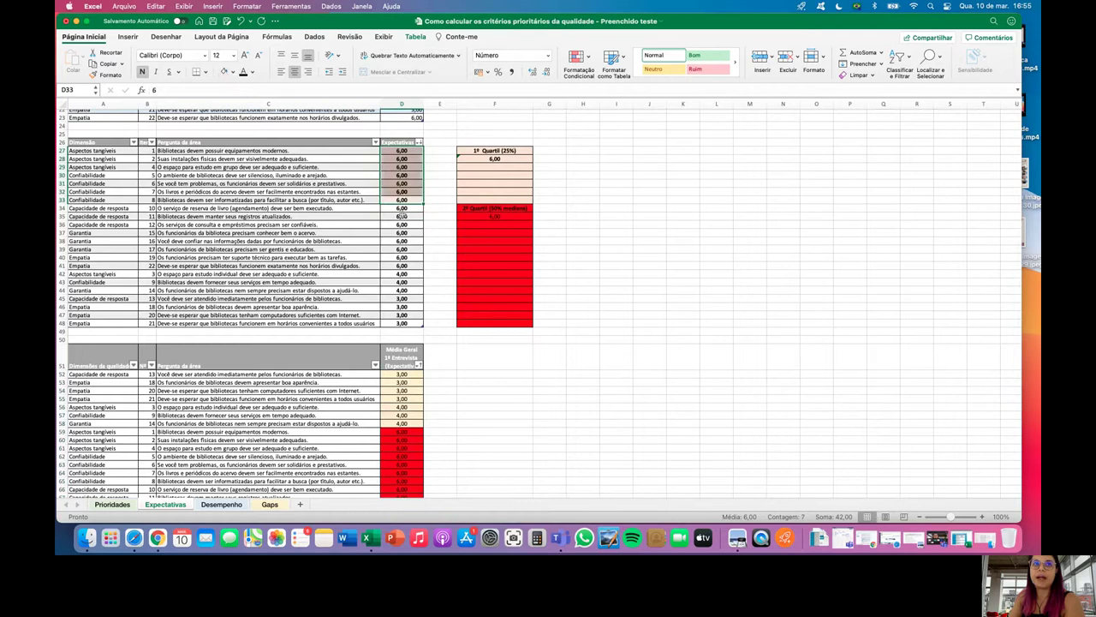
pyautogui.moveTo(402, 208); pyautogui.dragTo(402, 323)
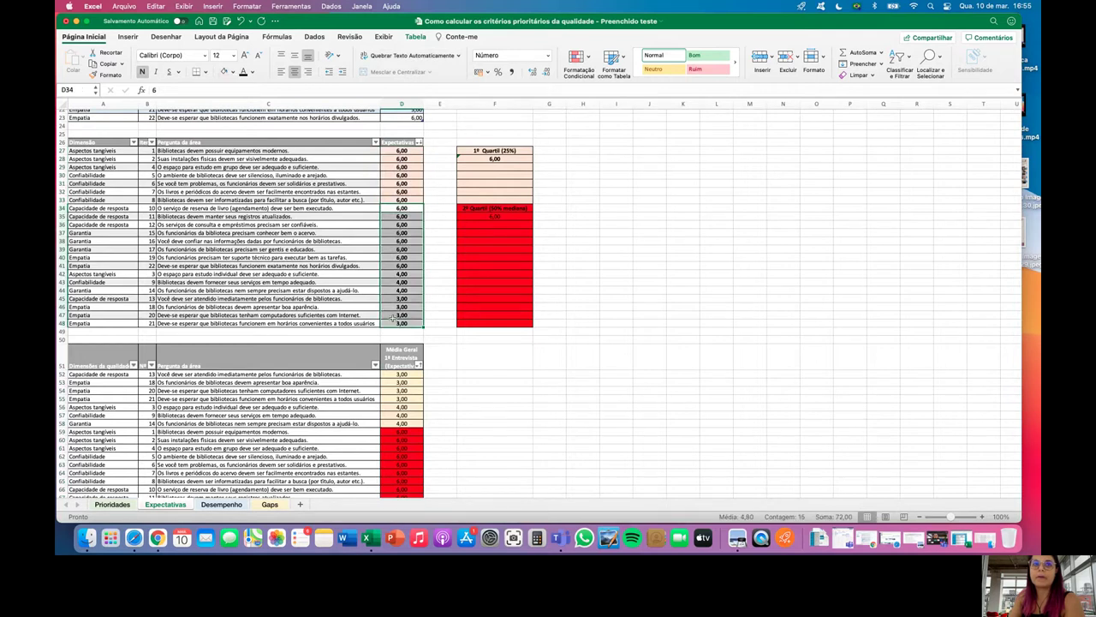
pyautogui.click(251, 73)
pyautogui.click(714, 287)
pyautogui.click(412, 214)
pyautogui.moveTo(412, 208); pyautogui.dragTo(411, 217)
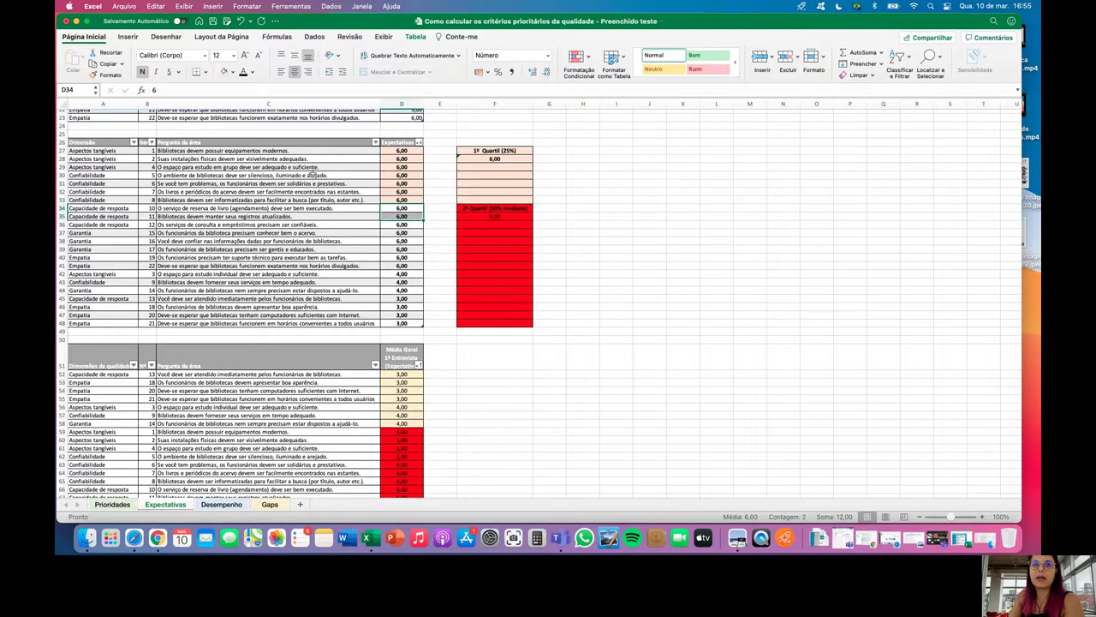
# Step: Fill D27:F33, covering the first seven averages and the 1st quartile block, with light yellow
pyautogui.moveTo(402, 151); pyautogui.dragTo(483, 204)
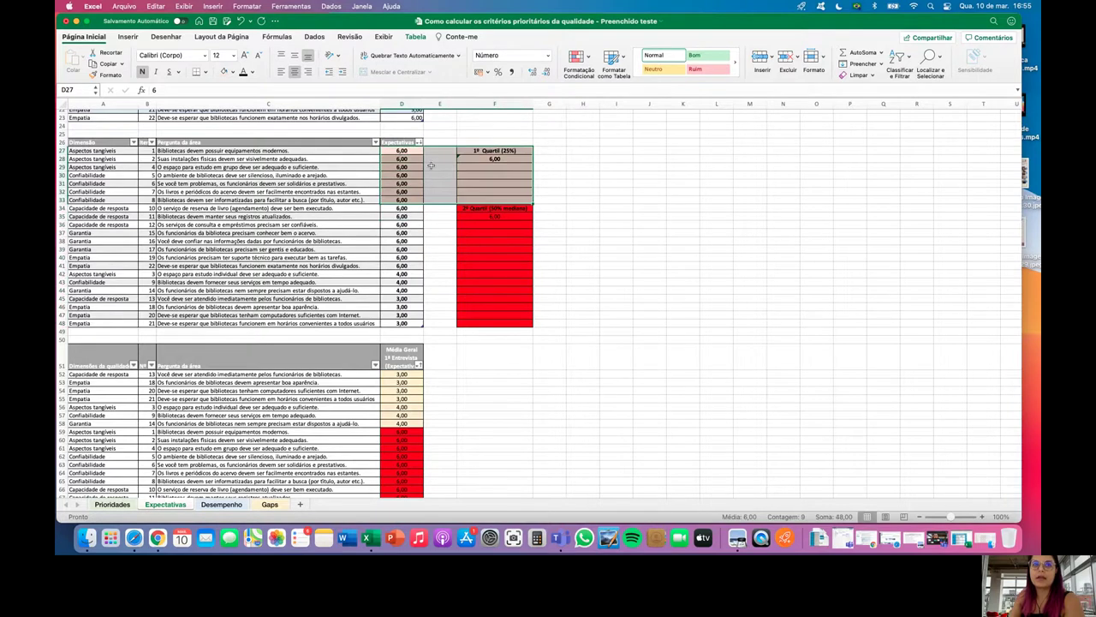
pyautogui.click(232, 72)
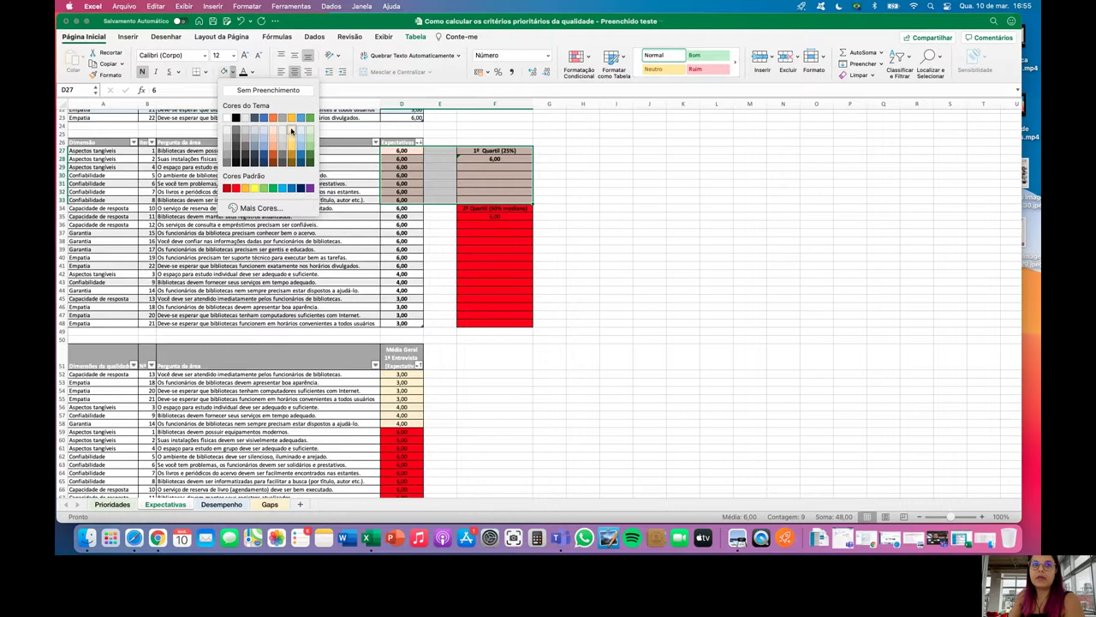
pyautogui.click(291, 130)
# Step: Fill D34:F48, covering the remaining expectation averages and the 2nd quartile block, with red
pyautogui.moveTo(405, 209); pyautogui.dragTo(489, 265)
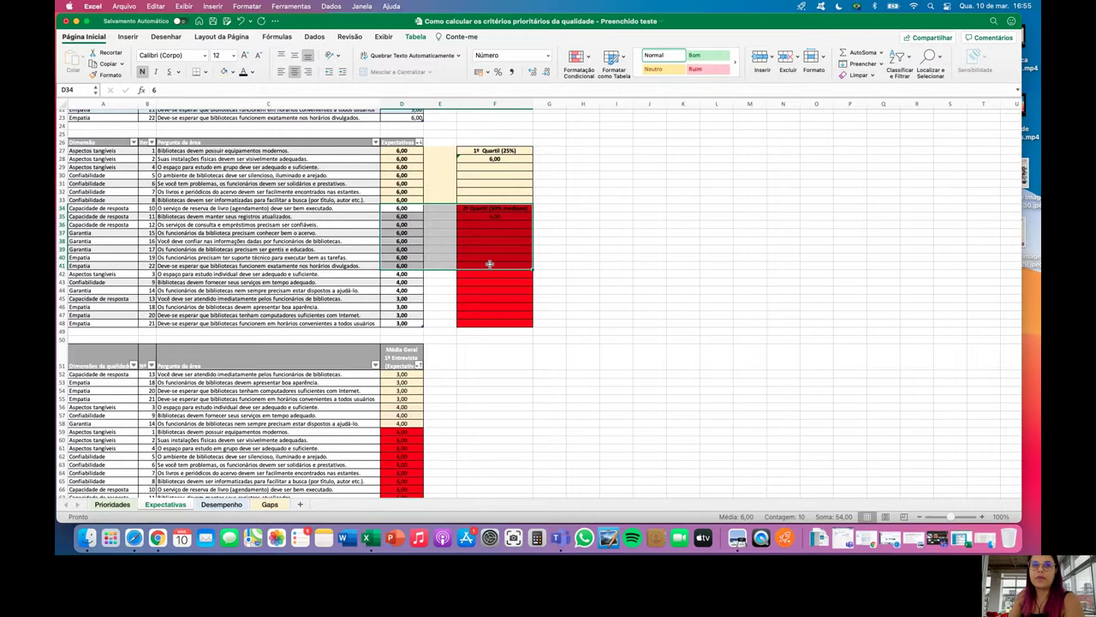
pyautogui.scroll(-3, 489, 263)
pyautogui.click(650, 259)
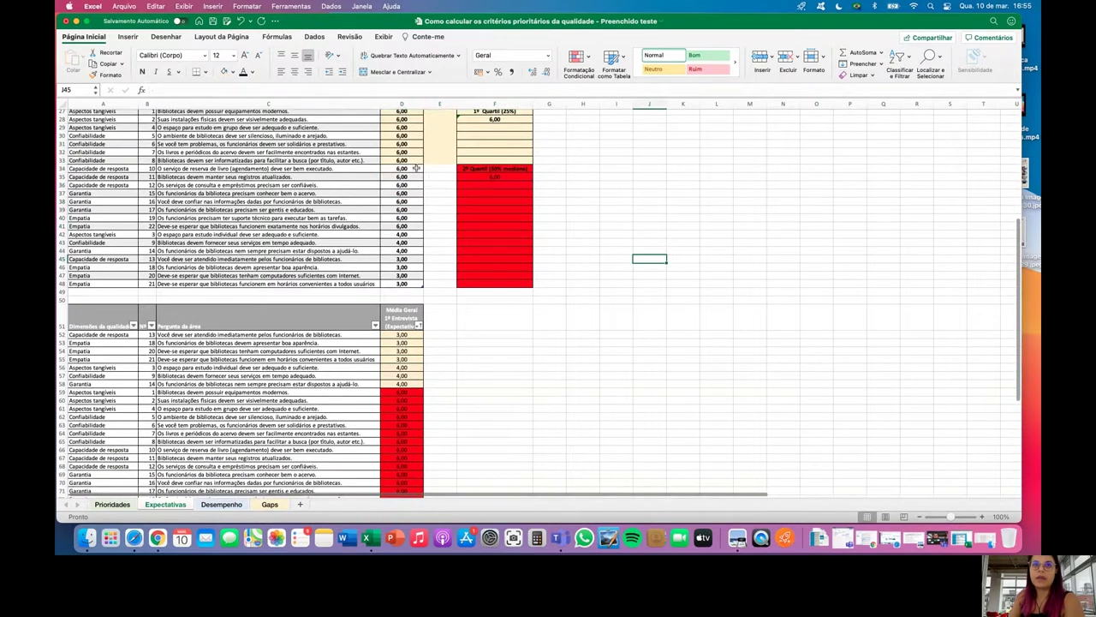
pyautogui.moveTo(416, 168); pyautogui.dragTo(503, 283)
pyautogui.click(232, 72)
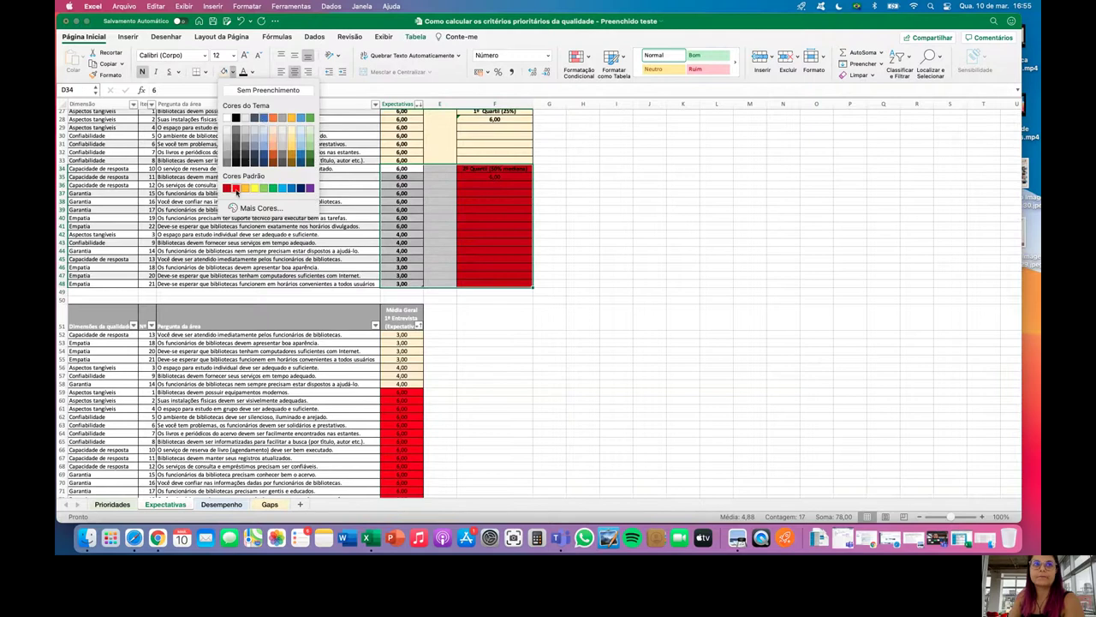
pyautogui.click(236, 188)
pyautogui.click(716, 317)
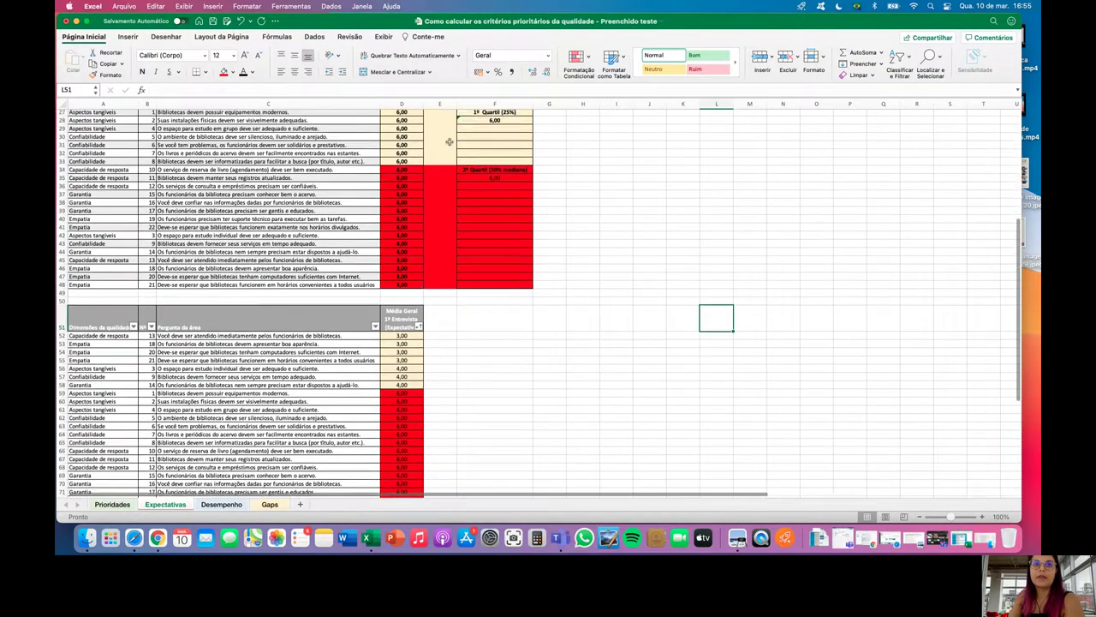
# Step: Remove the fill colour from the spacer cells E27:E48 between the averages and the quartile blocks
pyautogui.scroll(-2, 449, 141)
pyautogui.scroll(3, 449, 143)
pyautogui.scroll(-6, 449, 143)
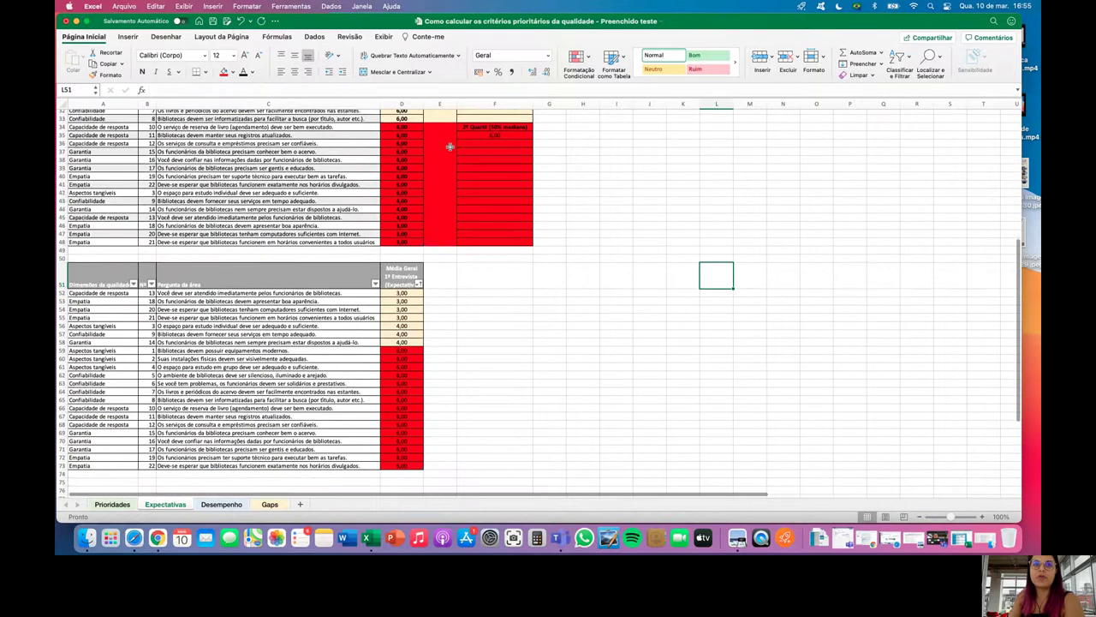
pyautogui.scroll(6, 485, 236)
pyautogui.moveTo(441, 153); pyautogui.dragTo(445, 323)
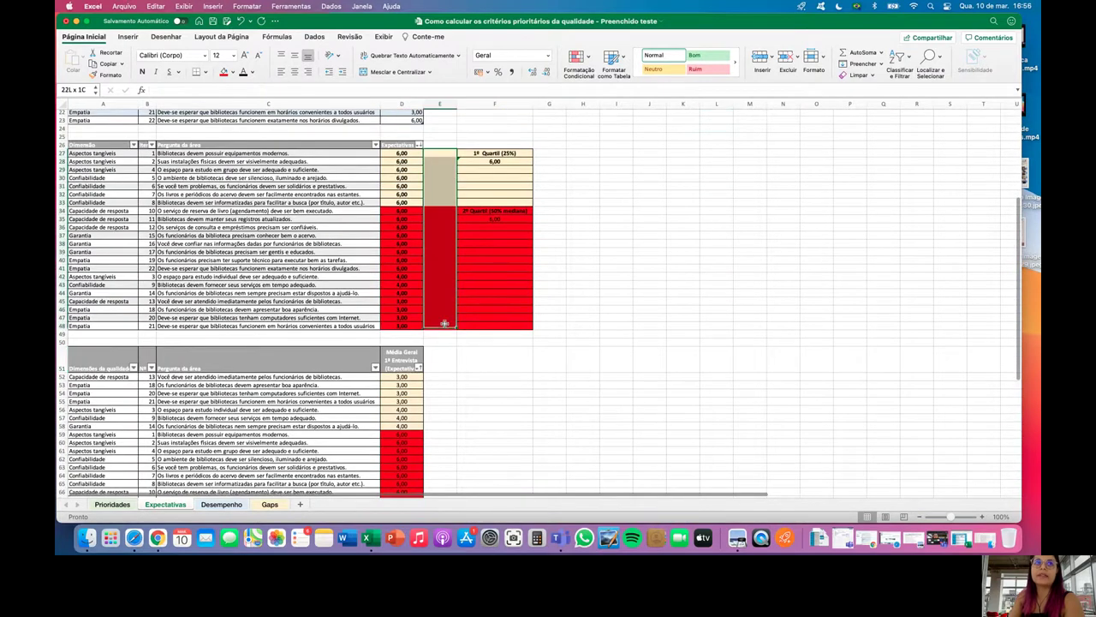
pyautogui.click(716, 284)
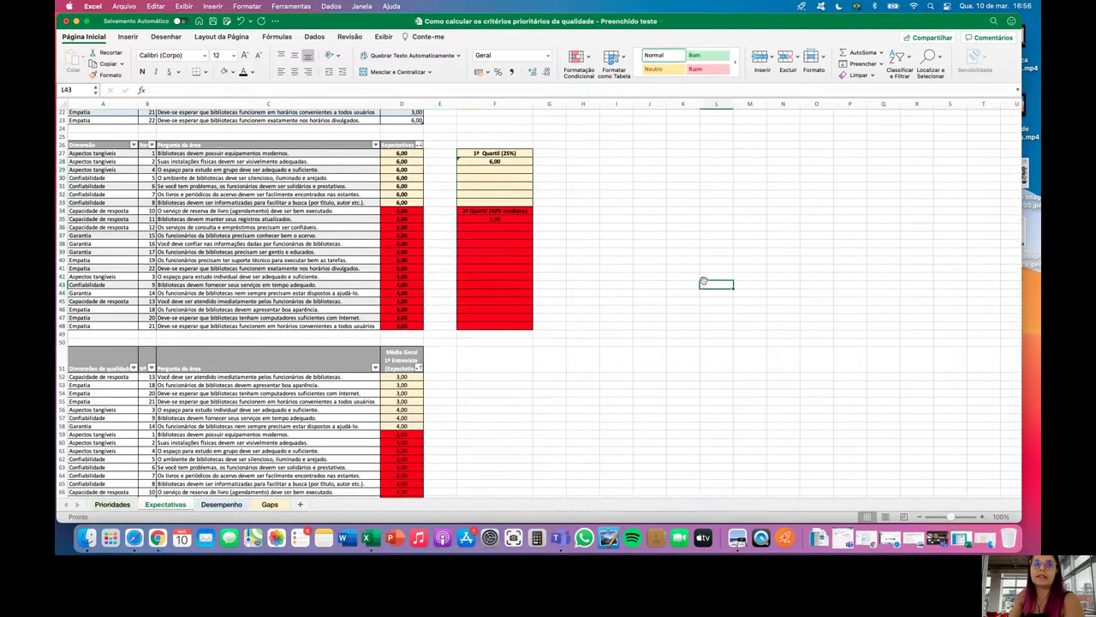
pyautogui.scroll(-5, 541, 285)
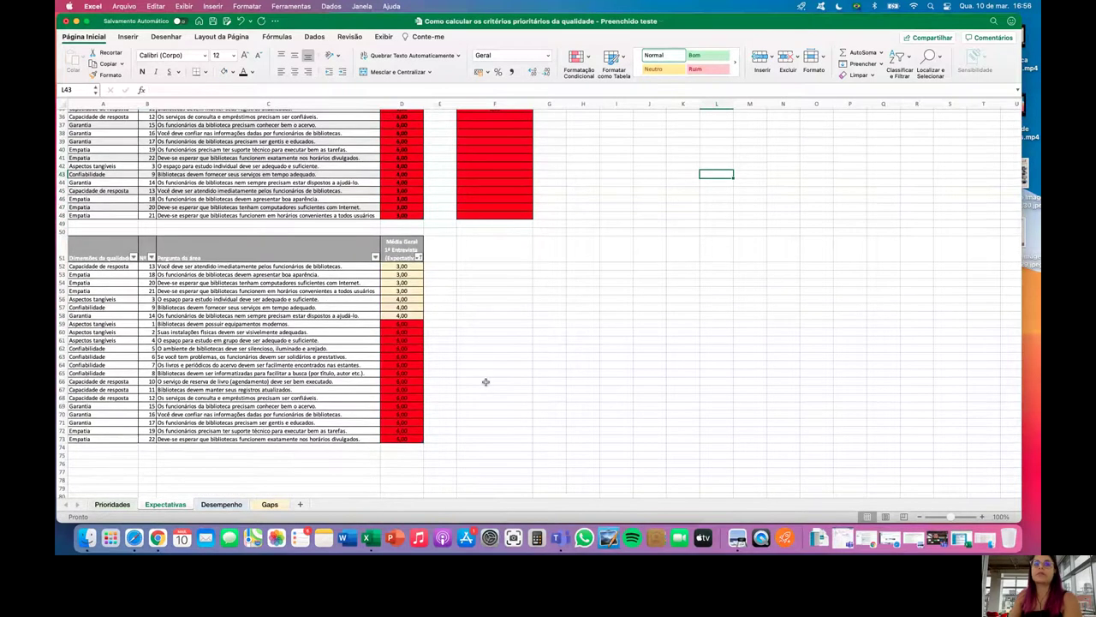
pyautogui.scroll(10, 484, 380)
pyautogui.scroll(-10, 485, 381)
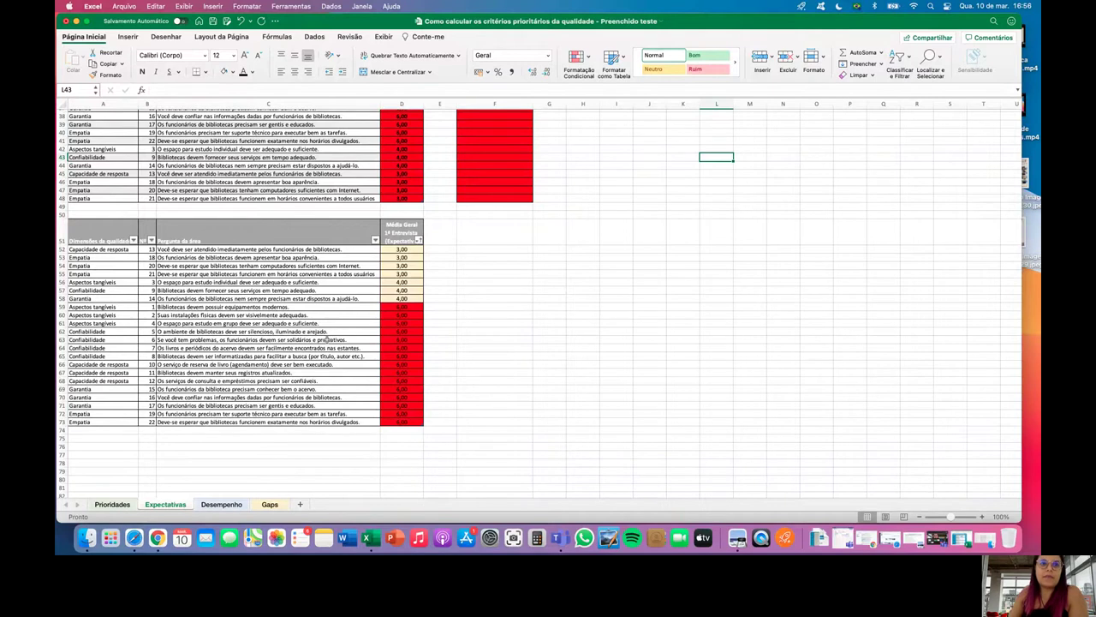
pyautogui.scroll(5, 548, 324)
pyautogui.scroll(-5, 587, 330)
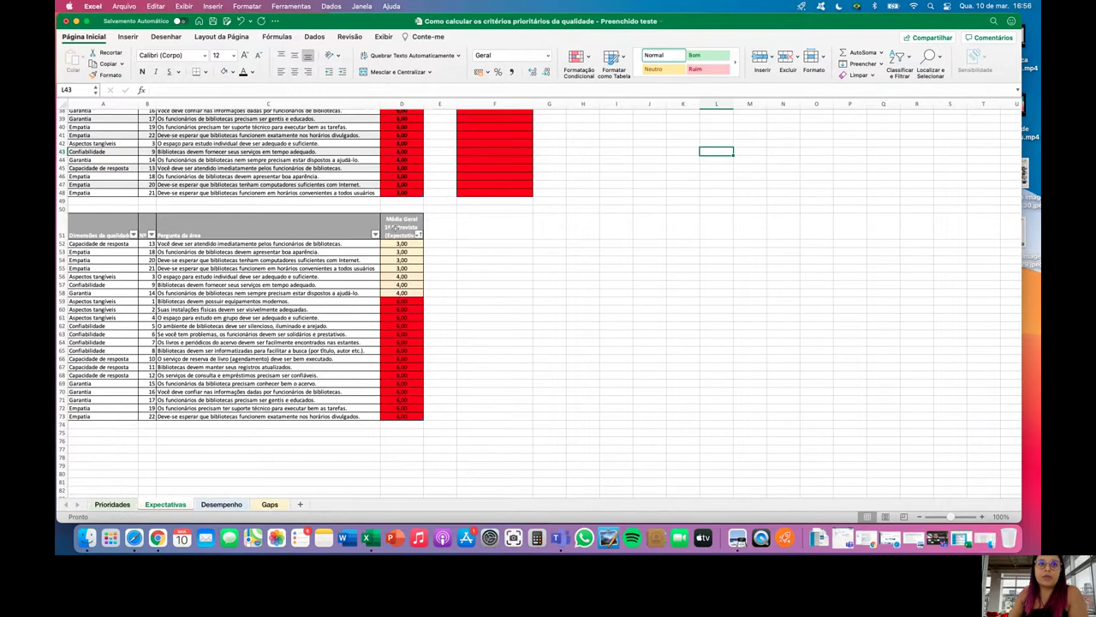
# Step: Review the red-coloured criteria in rows 59 to 73 of the lower expectations table
pyautogui.scroll(6, 454, 316)
pyautogui.scroll(-5, 454, 316)
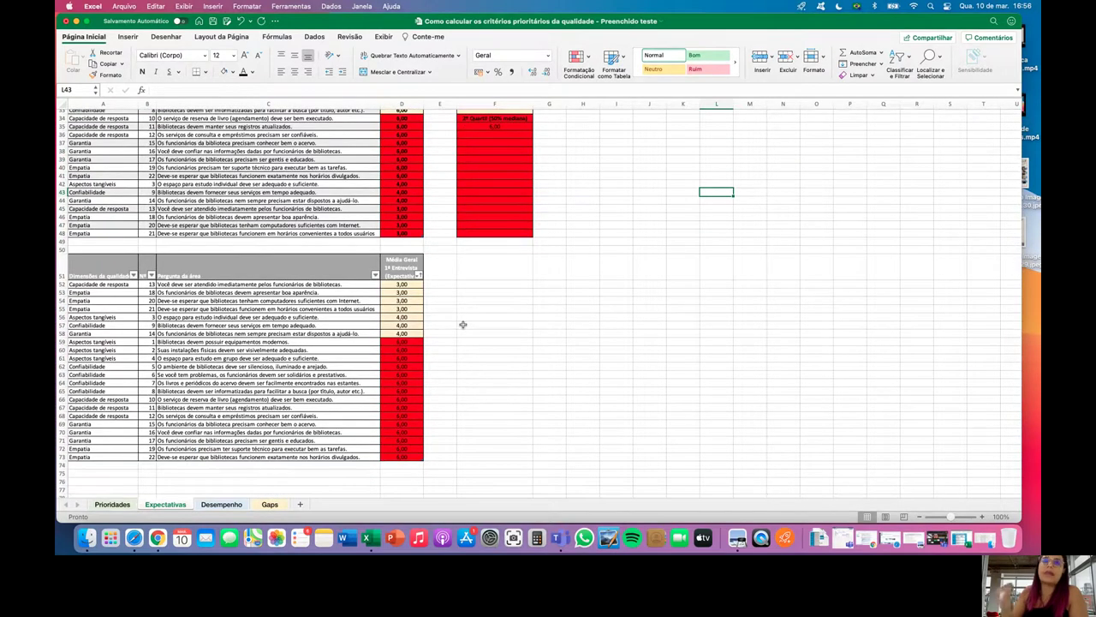
pyautogui.scroll(-1, 462, 324)
pyautogui.scroll(-1, 462, 324)
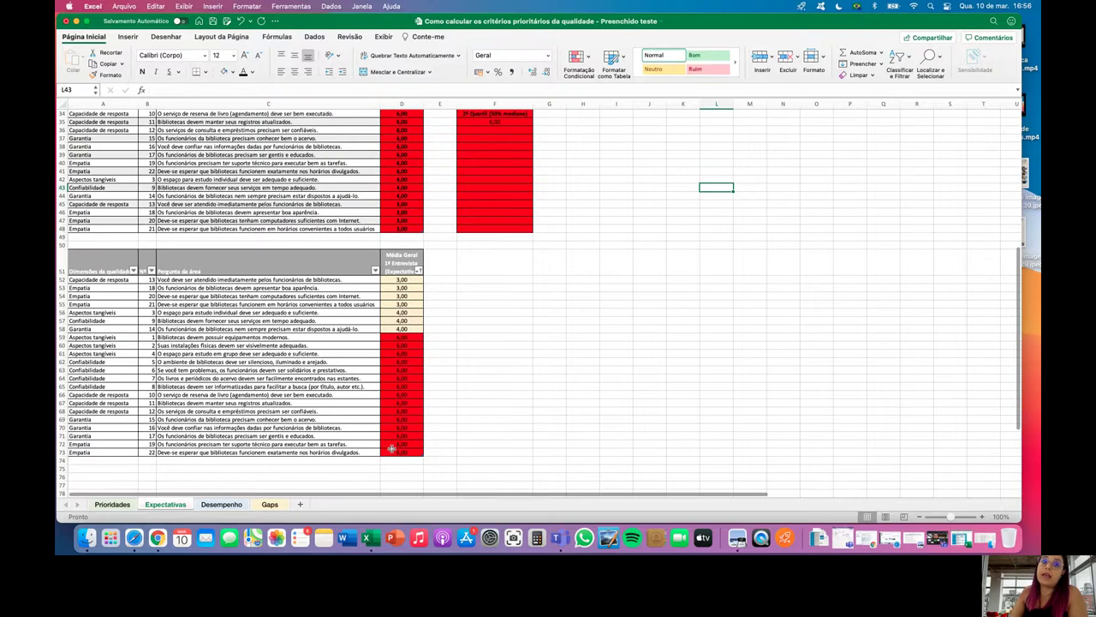
pyautogui.moveTo(391, 448); pyautogui.dragTo(84, 337)
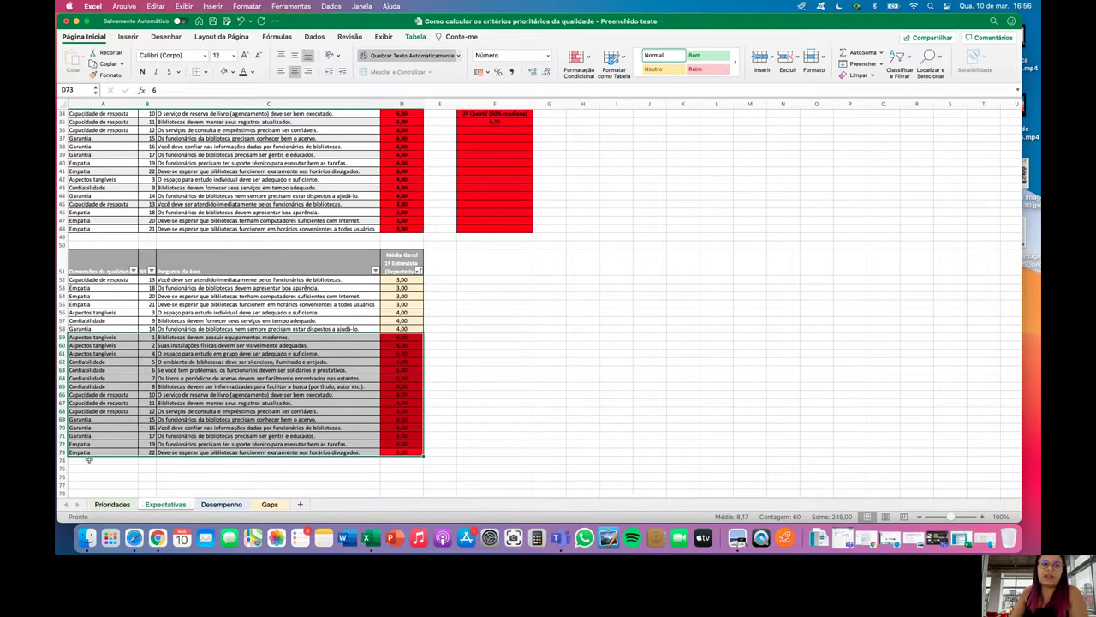
pyautogui.click(61, 336)
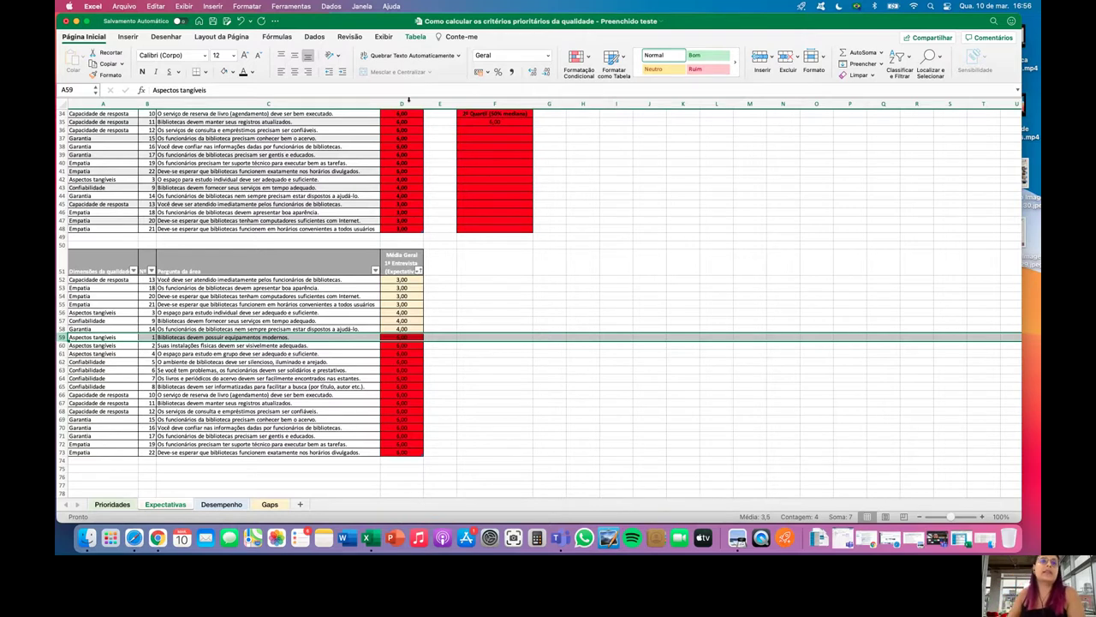
# Step: Open the Desempenho sheet and examine its quartile blocks alongside the coloured and uncoloured performance tables
pyautogui.click(220, 503)
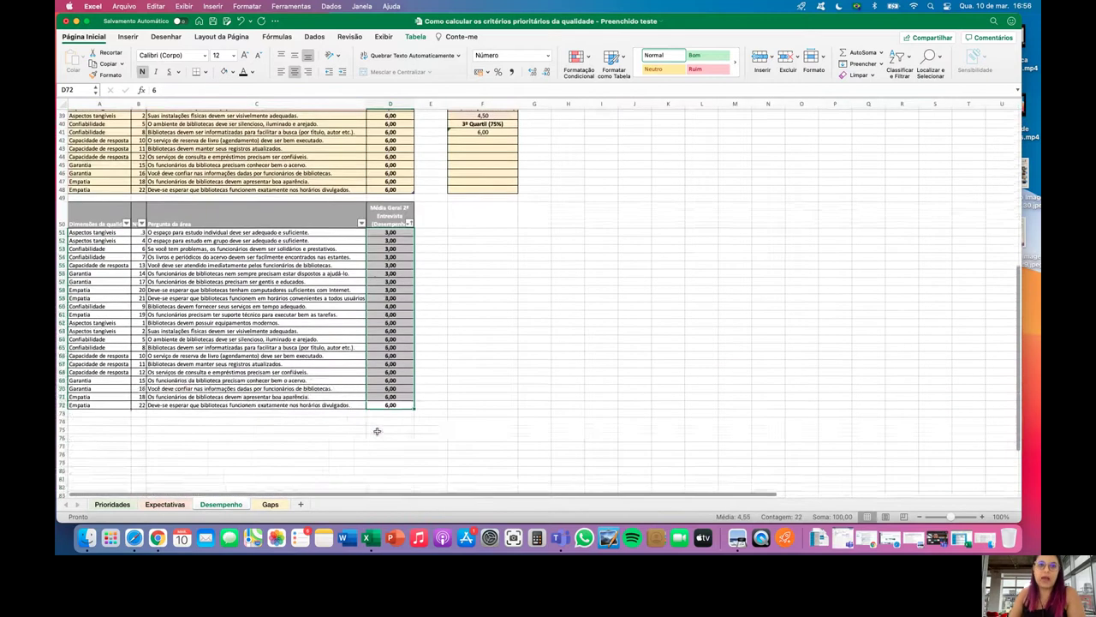
pyautogui.click(491, 412)
pyautogui.scroll(5, 491, 412)
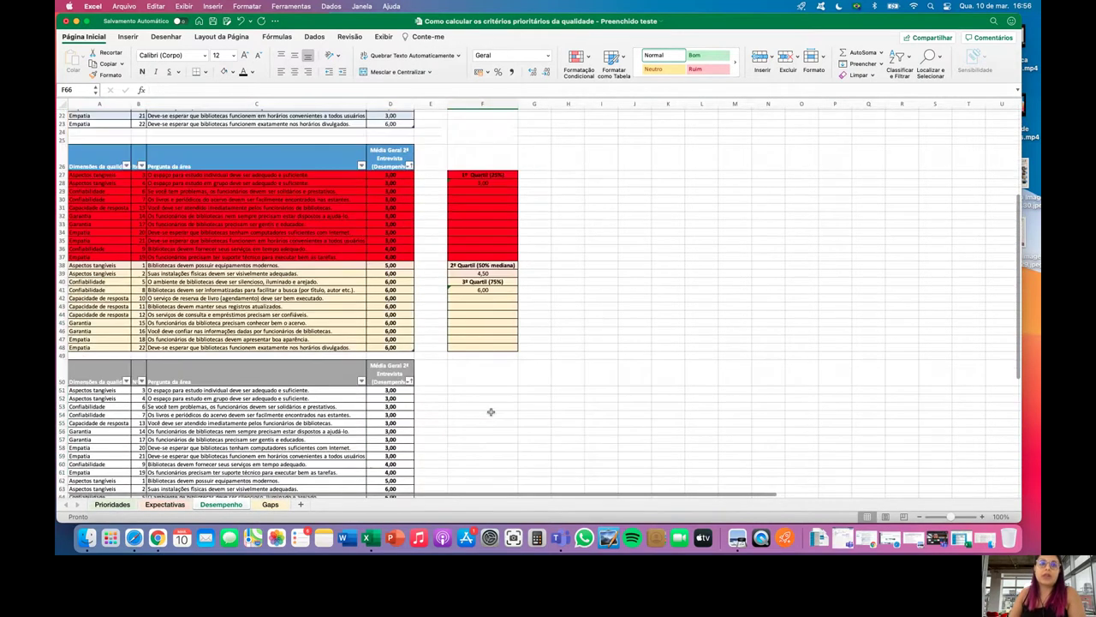
pyautogui.scroll(-3, 491, 412)
pyautogui.scroll(3, 490, 412)
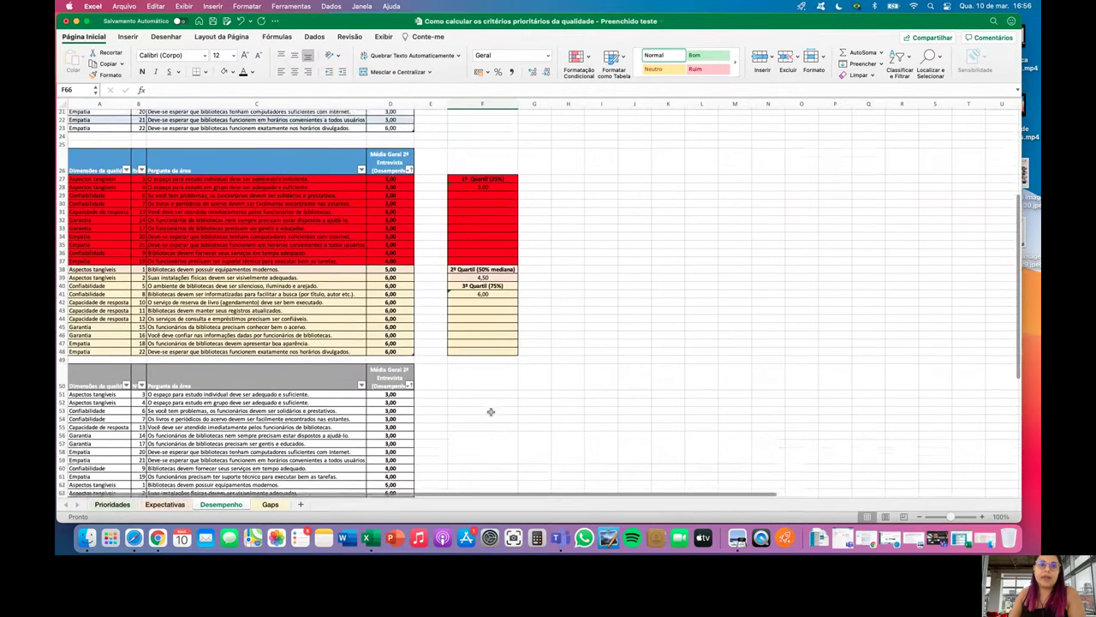
pyautogui.scroll(-1, 491, 412)
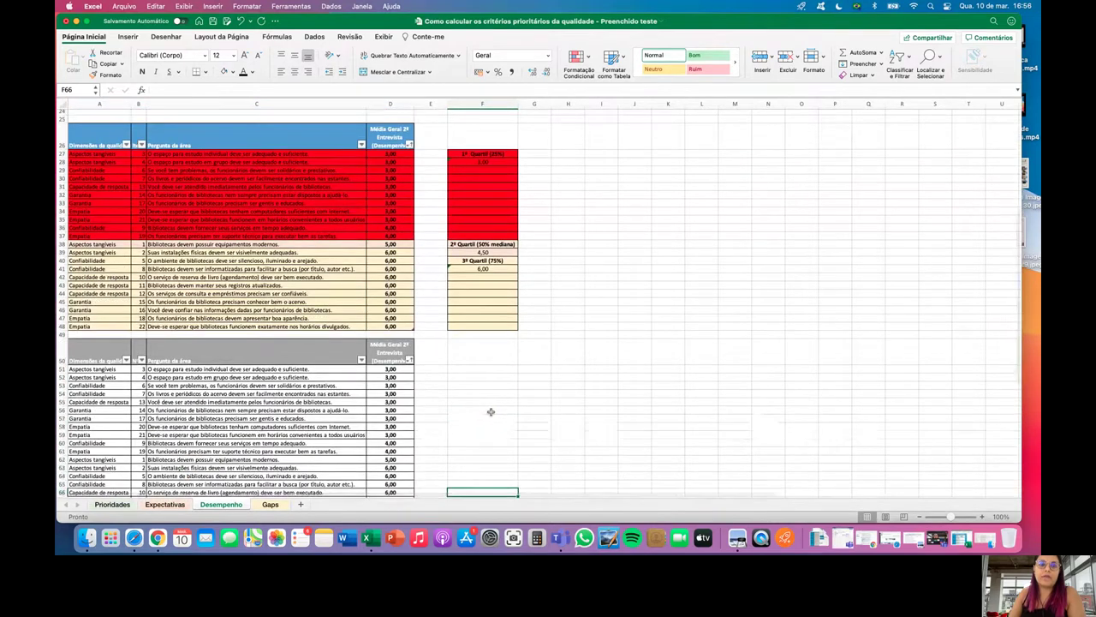
pyautogui.scroll(-4, 491, 412)
pyautogui.scroll(5, 491, 412)
pyautogui.scroll(-4, 491, 412)
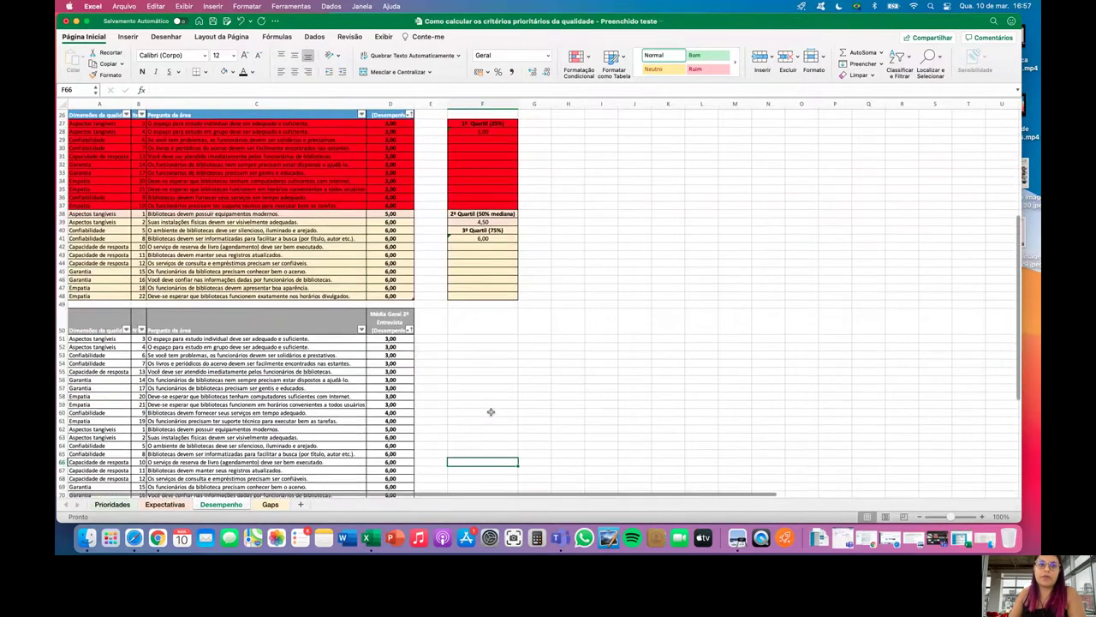
pyautogui.scroll(-1, 491, 412)
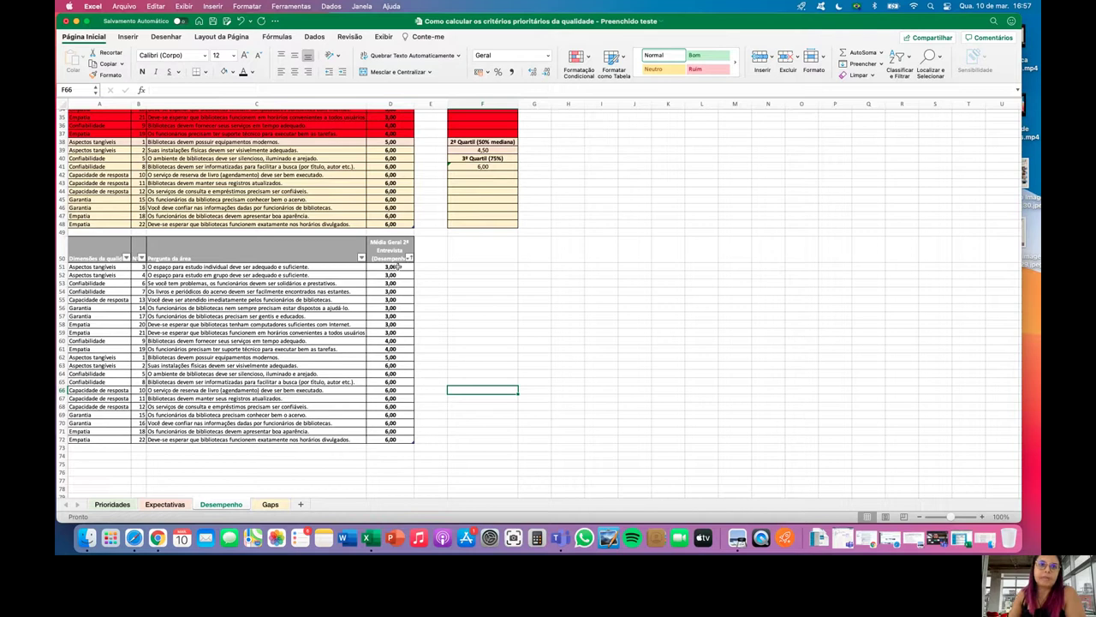
# Step: Start a new three-colour scale (Escala Tricolor) formatting rule for the performance averages in D51:D72
pyautogui.moveTo(397, 266); pyautogui.dragTo(391, 440)
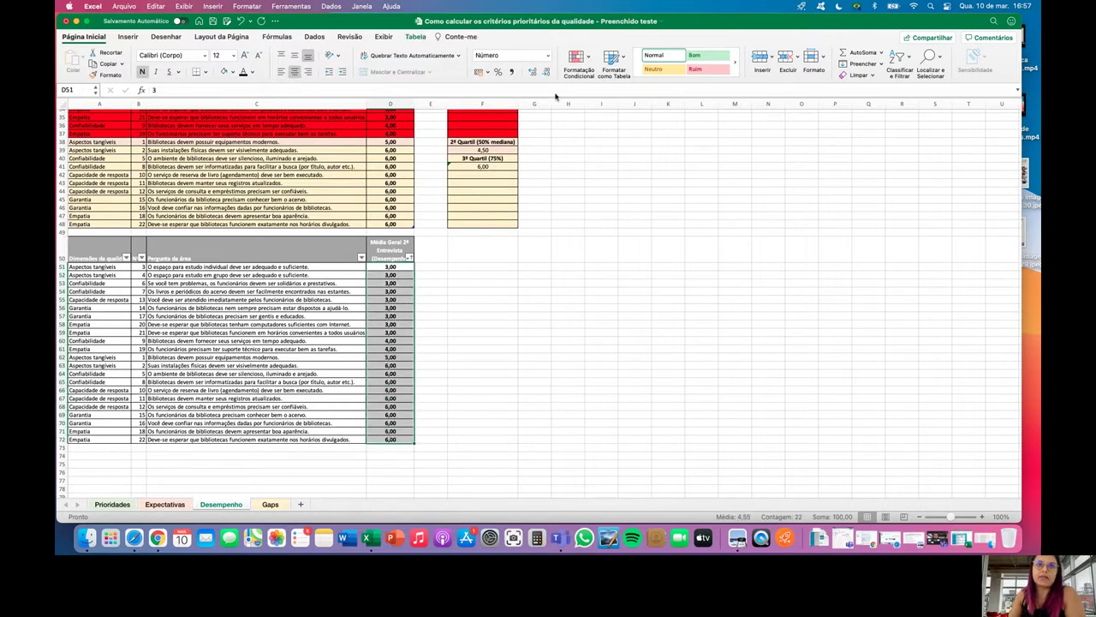
pyautogui.click(576, 56)
pyautogui.moveTo(629, 118)
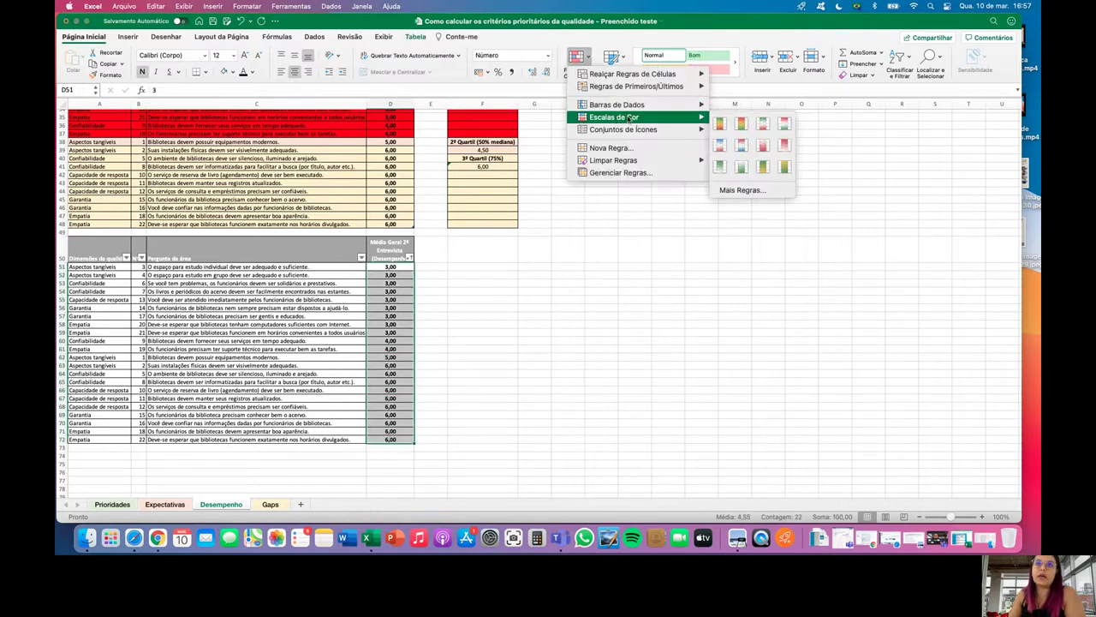
pyautogui.click(741, 190)
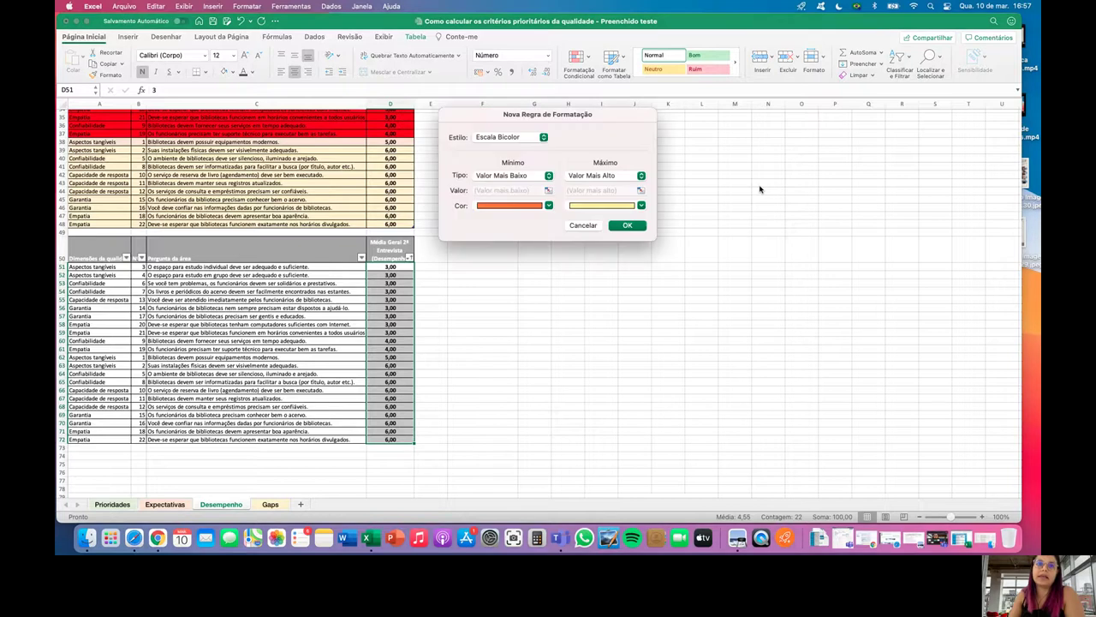
pyautogui.click(512, 137)
pyautogui.click(509, 151)
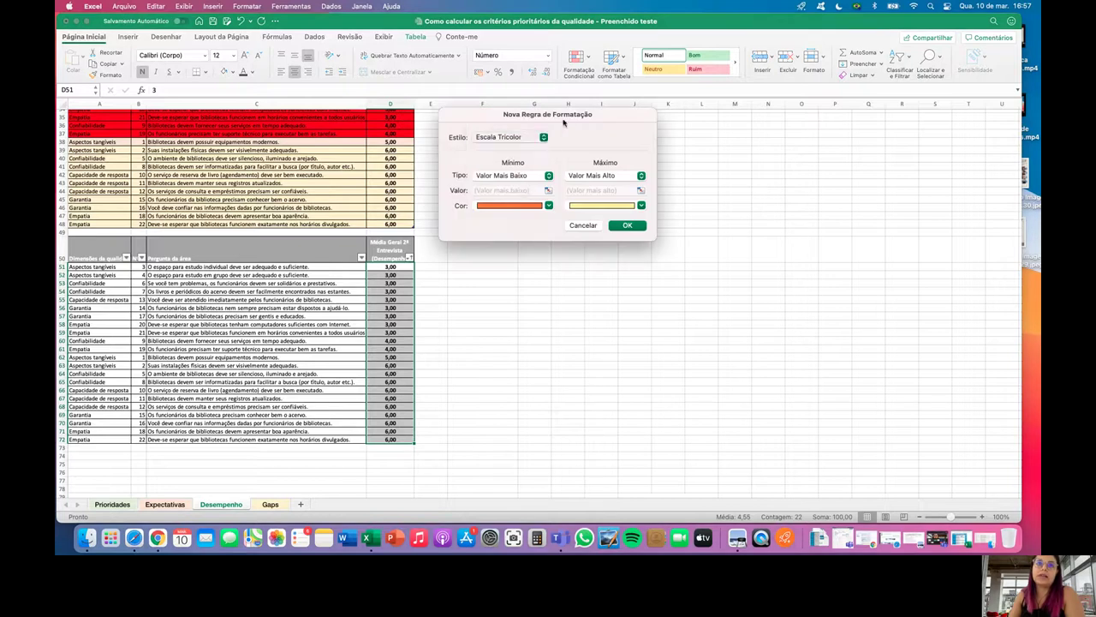
pyautogui.moveTo(579, 117); pyautogui.dragTo(591, 246)
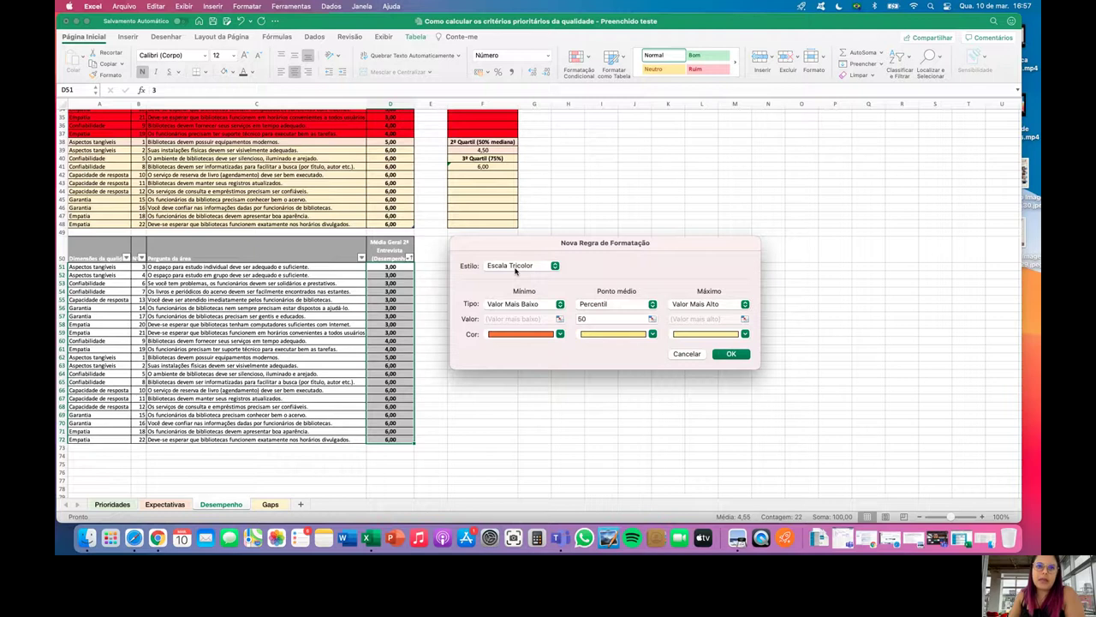
# Step: Set the scale's minimum to red, midpoint to light orange and maximum to light yellow, and apply the rule
pyautogui.click(559, 334)
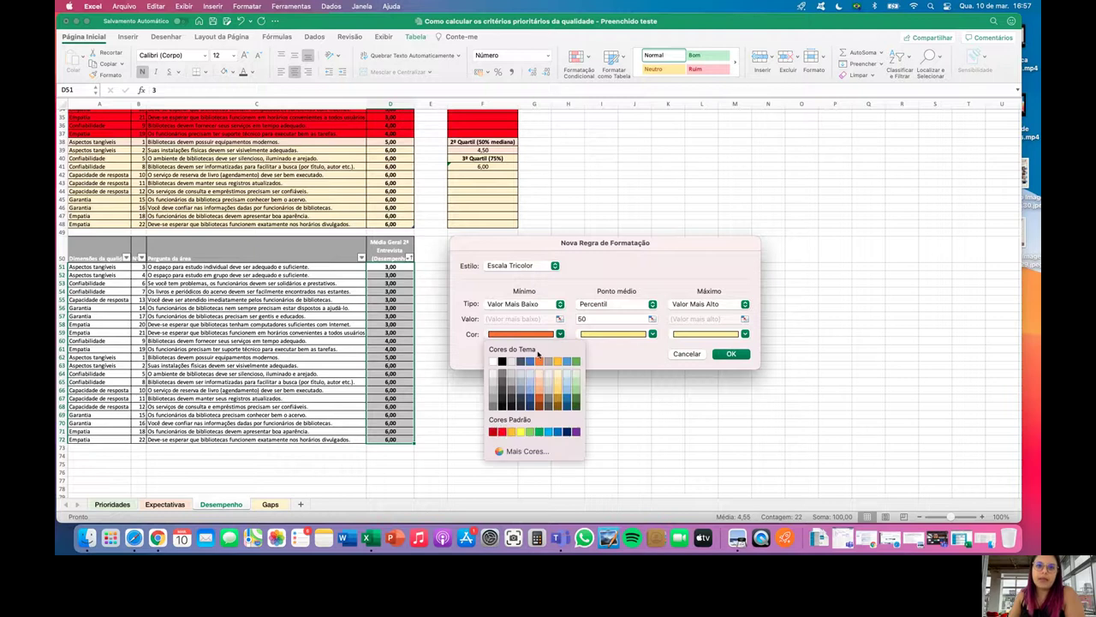
pyautogui.click(501, 432)
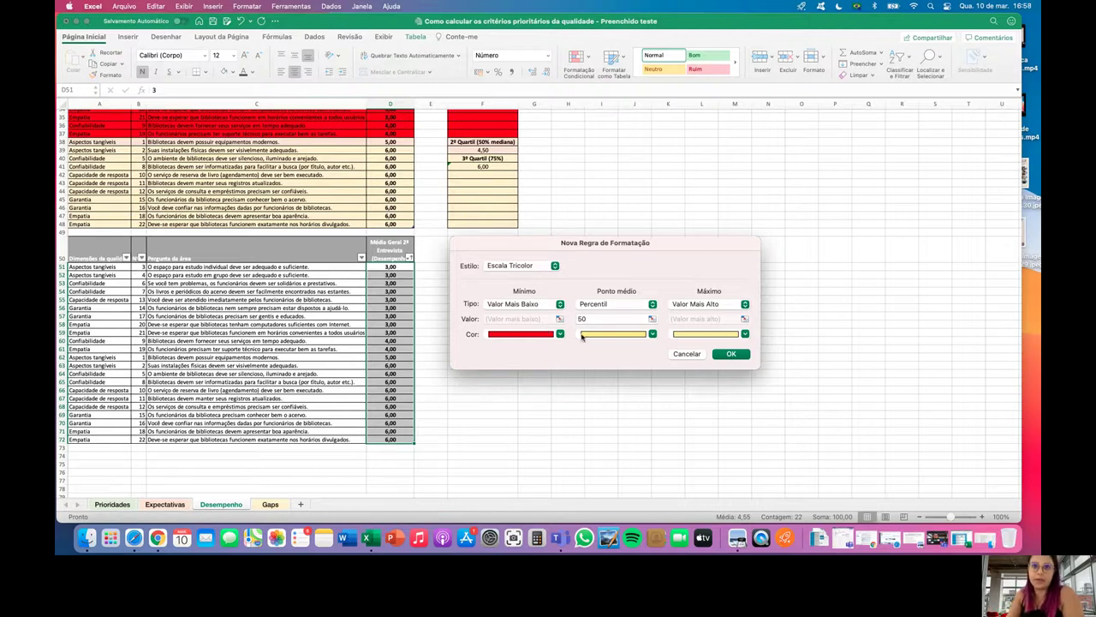
pyautogui.click(653, 334)
pyautogui.click(632, 362)
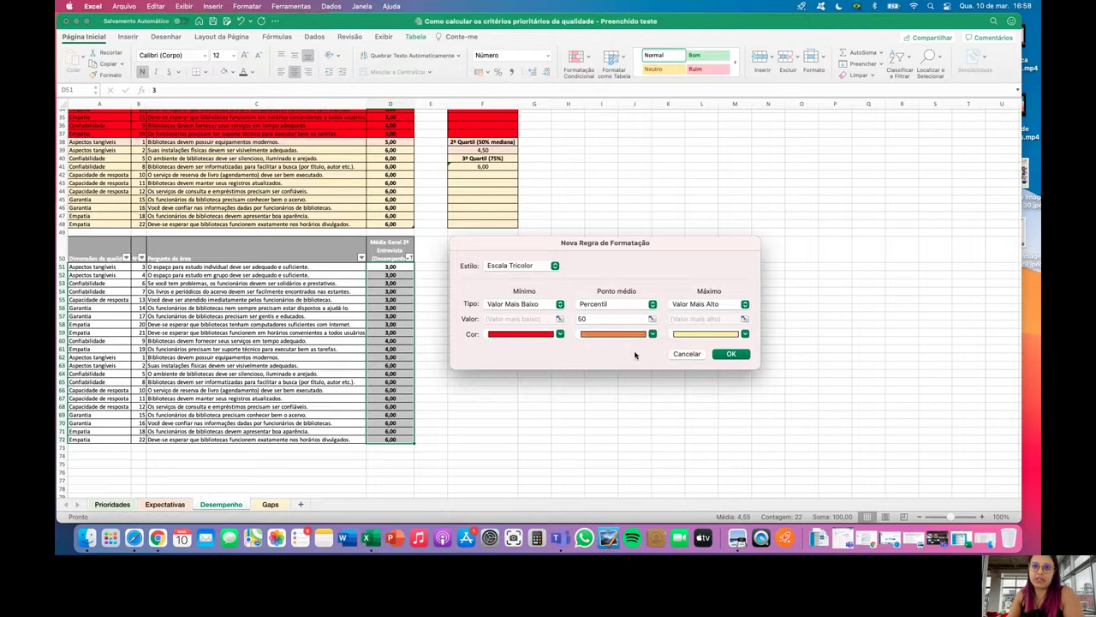
pyautogui.click(651, 334)
pyautogui.click(631, 371)
pyautogui.click(745, 334)
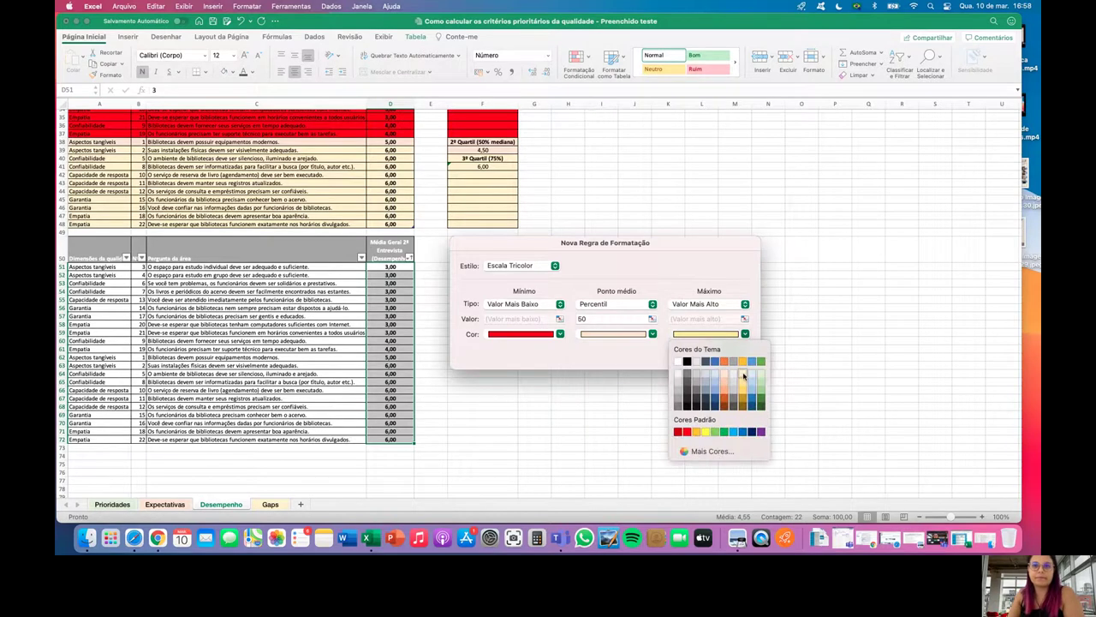
pyautogui.click(743, 375)
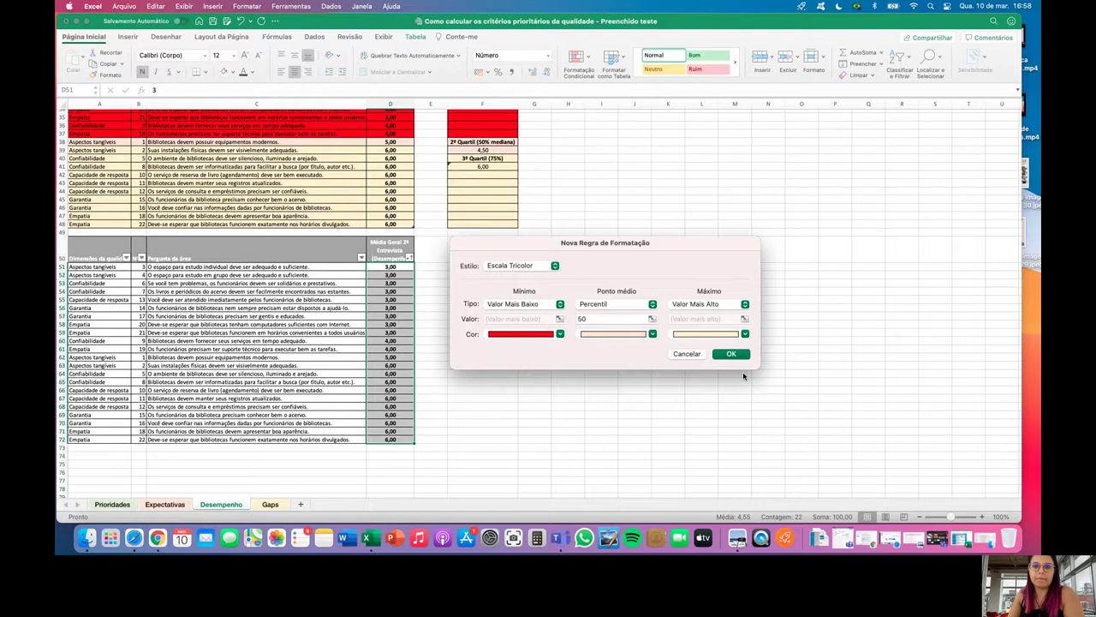
pyautogui.click(731, 354)
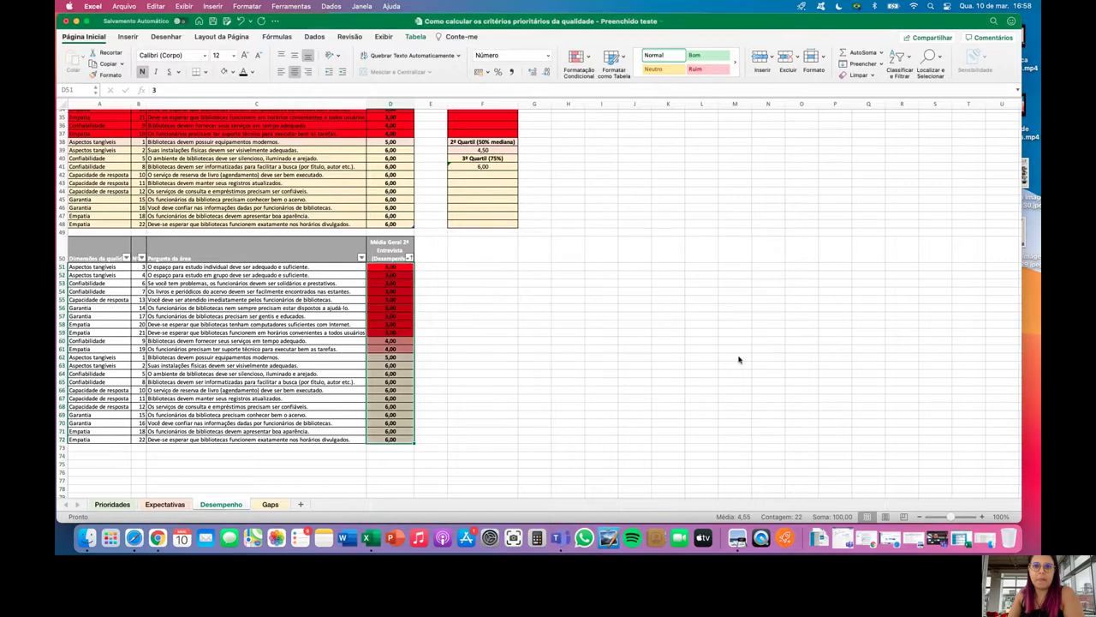
# Step: Compare the colour-scaled performance averages with the quartile blocks beside the table above
pyautogui.click(543, 316)
pyautogui.scroll(-2, 544, 317)
pyautogui.scroll(6, 540, 321)
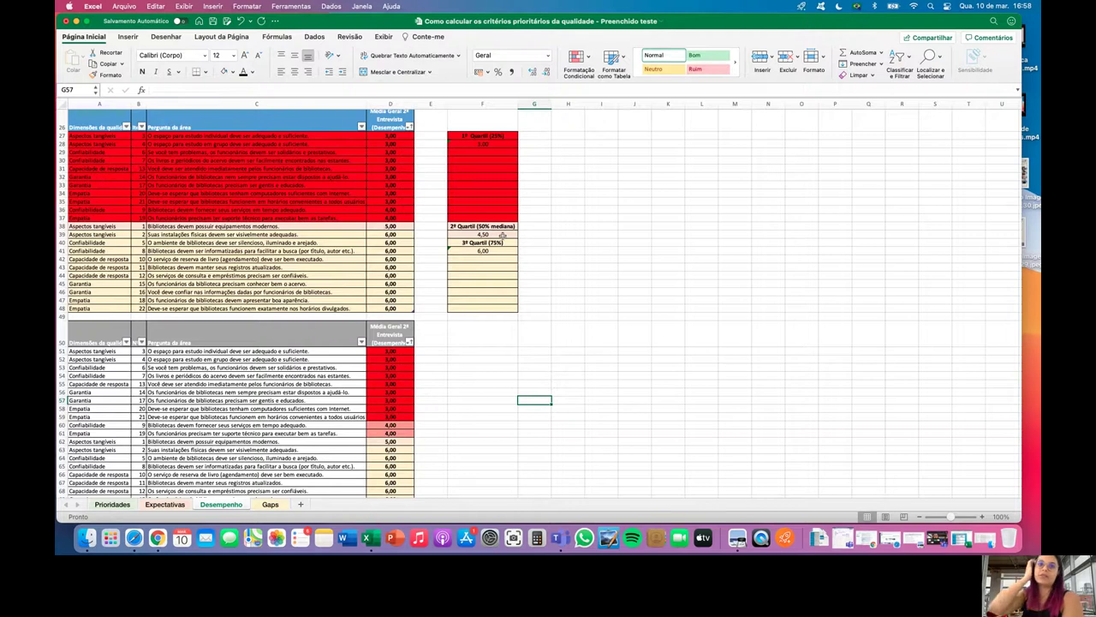
pyautogui.scroll(-5, 503, 234)
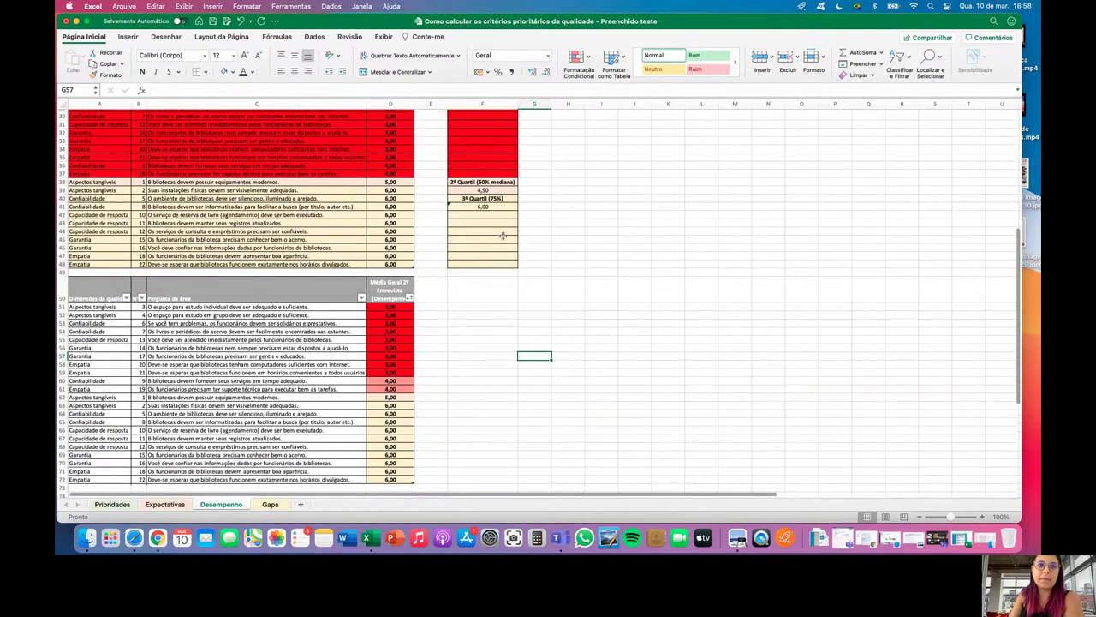
pyautogui.scroll(-9, 503, 235)
# Step: Review the red performance criteria in rows 51 to 61, looking individually at rows 51, 52 and 53
pyautogui.moveTo(390, 314); pyautogui.dragTo(101, 233)
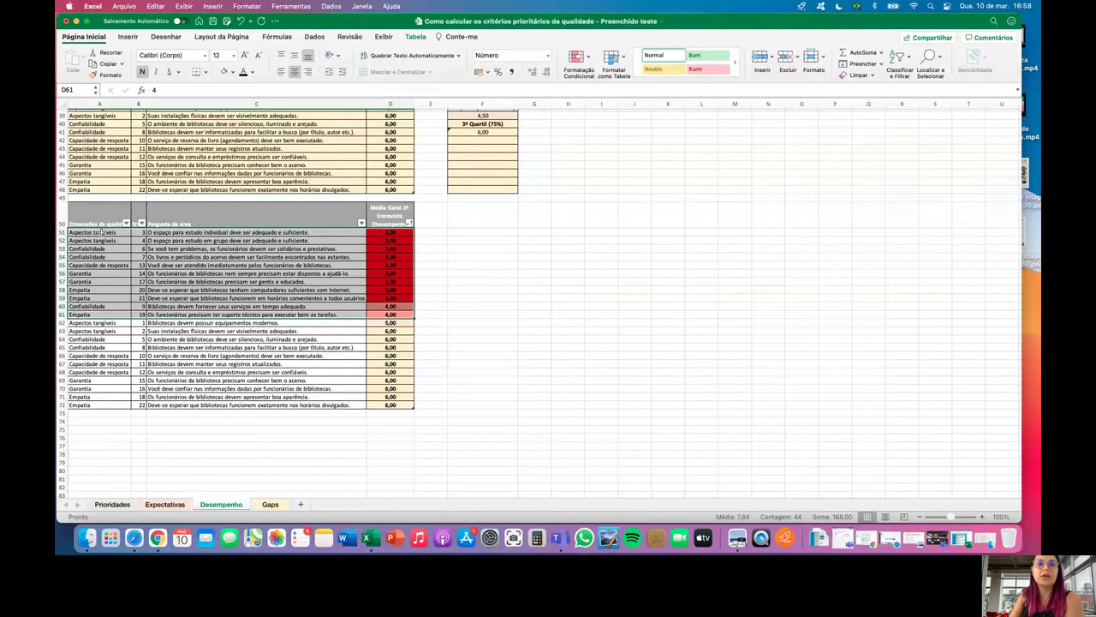
pyautogui.click(568, 305)
pyautogui.moveTo(390, 297); pyautogui.dragTo(94, 233)
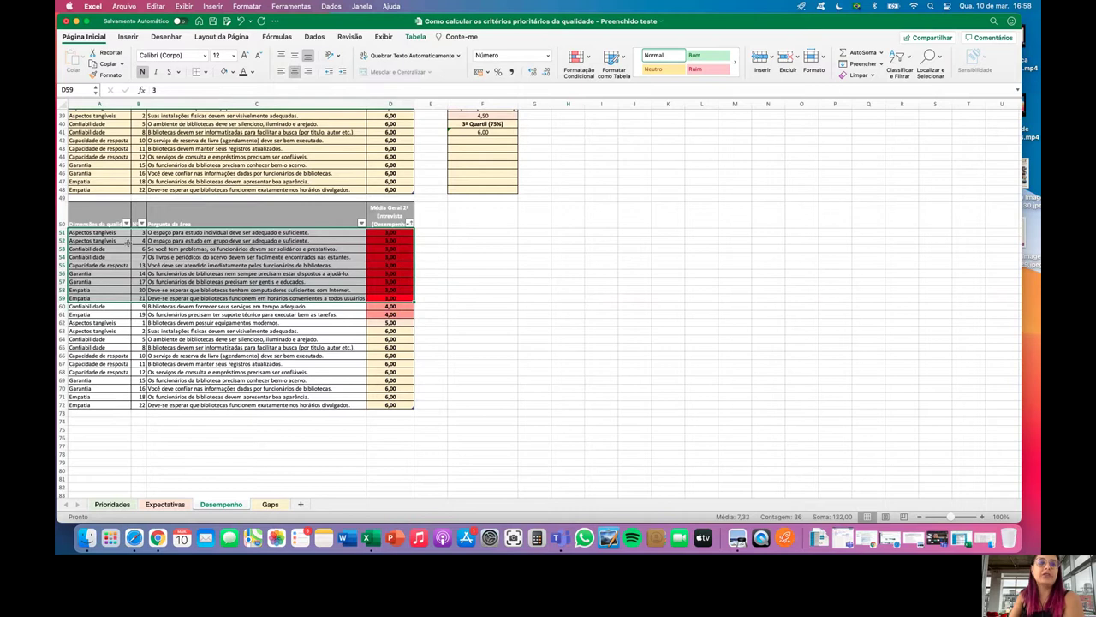
pyautogui.click(62, 233)
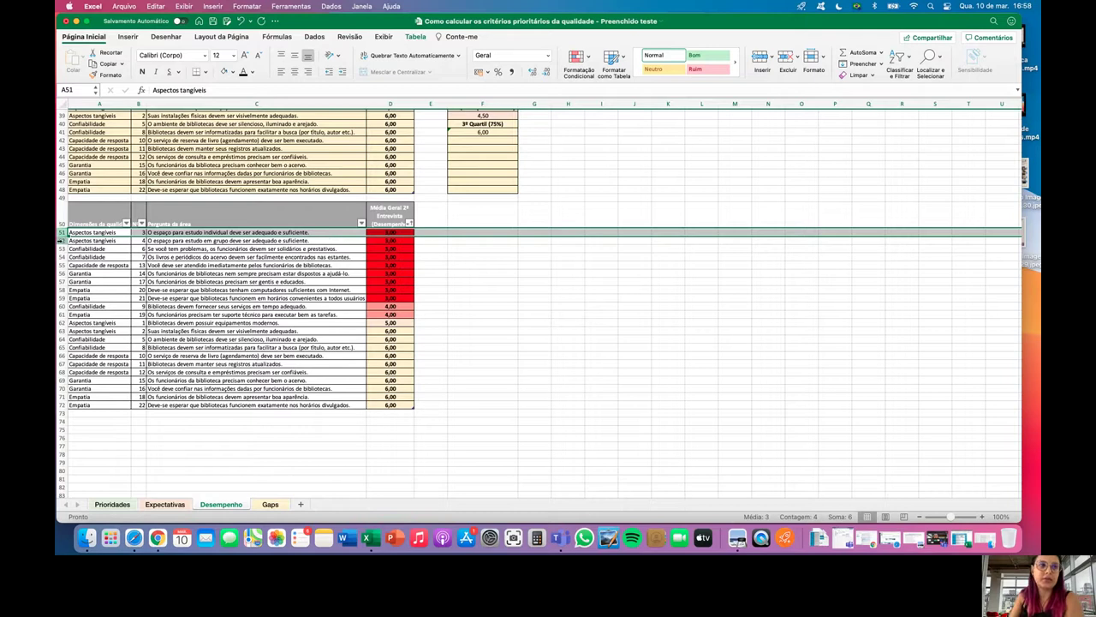
pyautogui.click(60, 241)
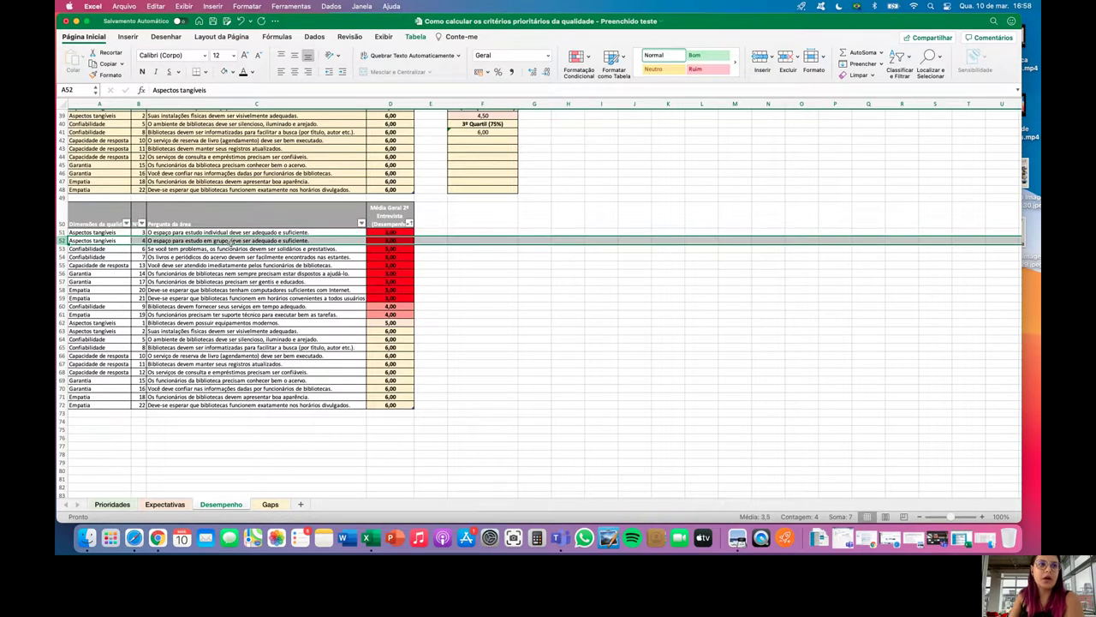
pyautogui.click(61, 249)
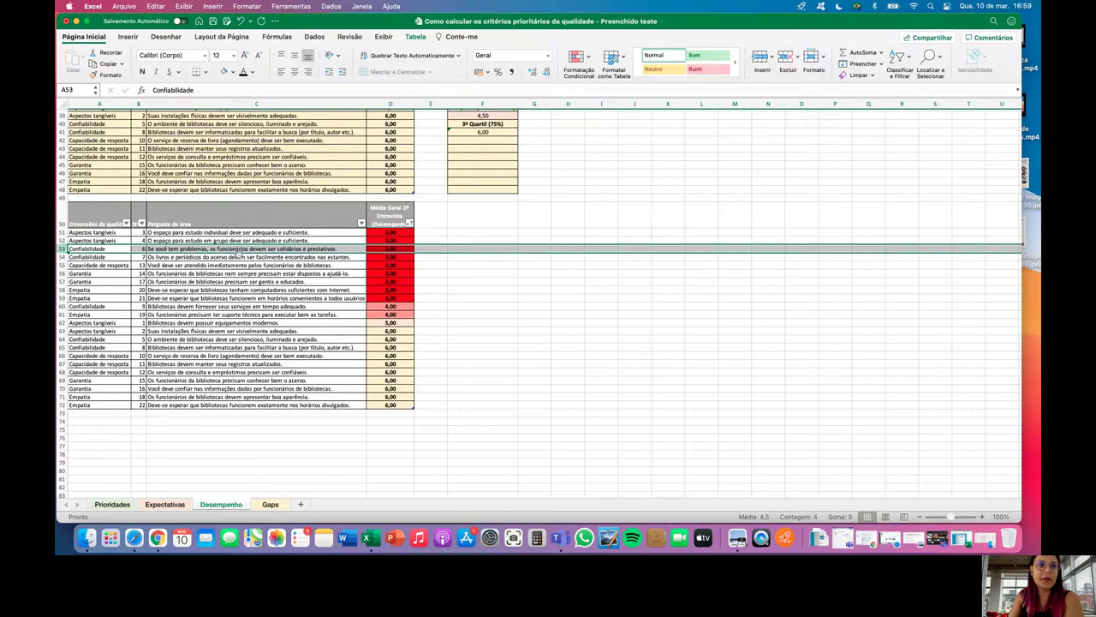
pyautogui.click(396, 249)
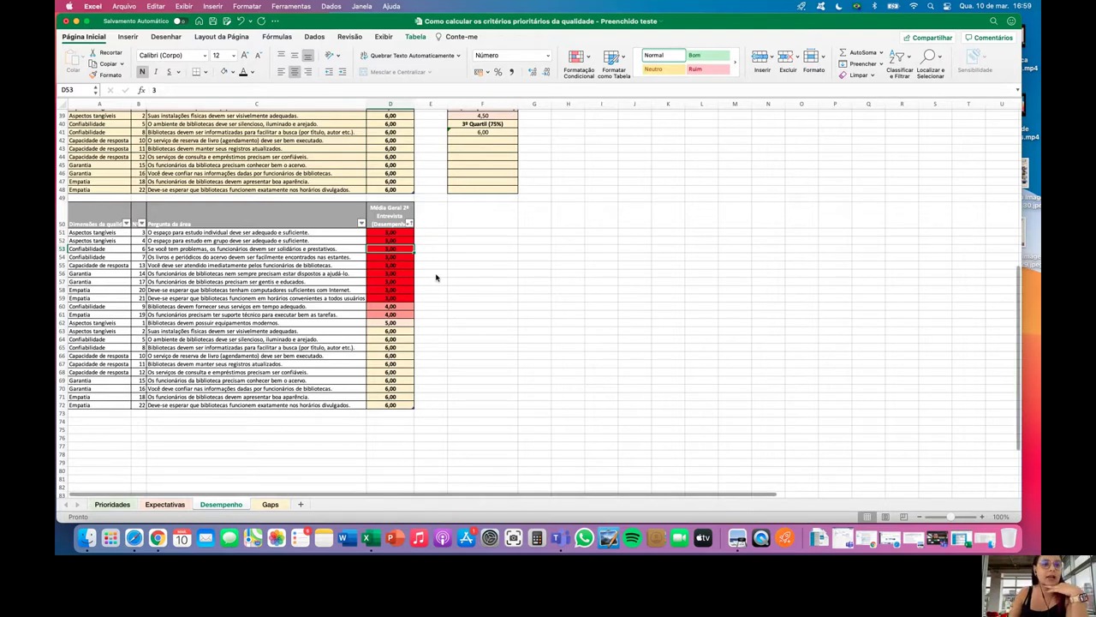
# Step: Open the Gaps sheet and examine its tables and the formula of the first gap value in D2
pyautogui.hotkey('ctrl', 'pagedown')
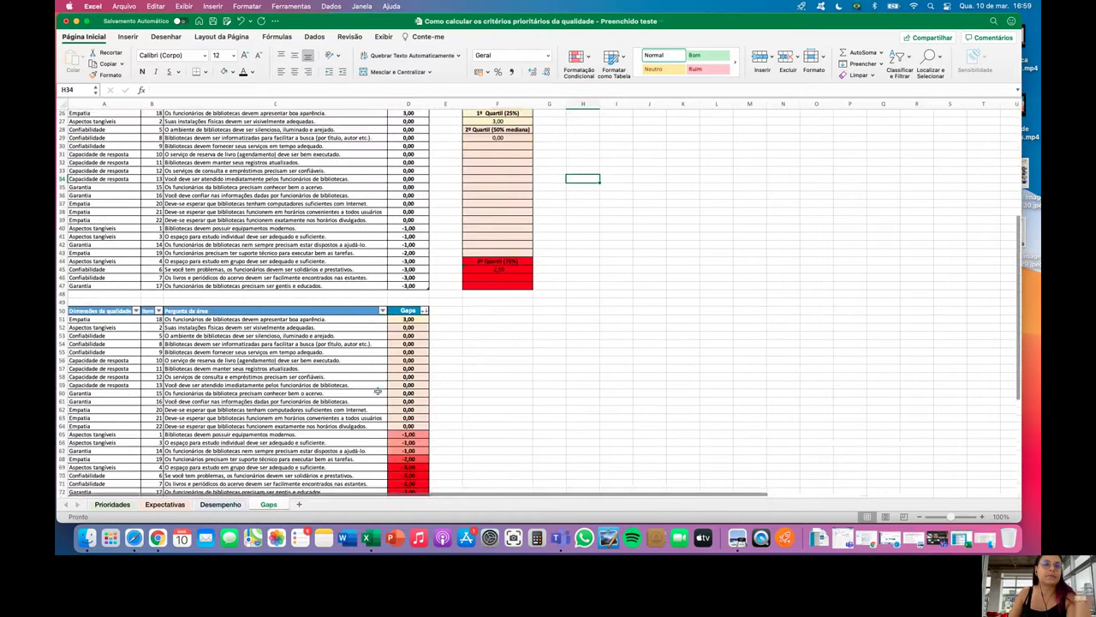
pyautogui.scroll(8, 378, 392)
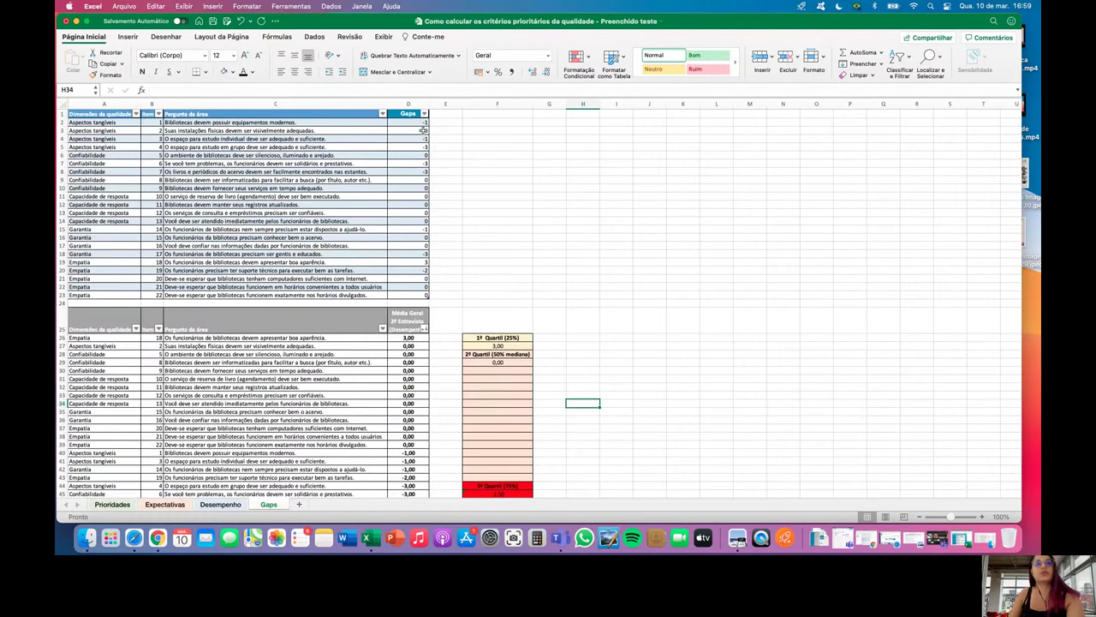
pyautogui.scroll(-3, 412, 154)
pyautogui.scroll(3, 410, 165)
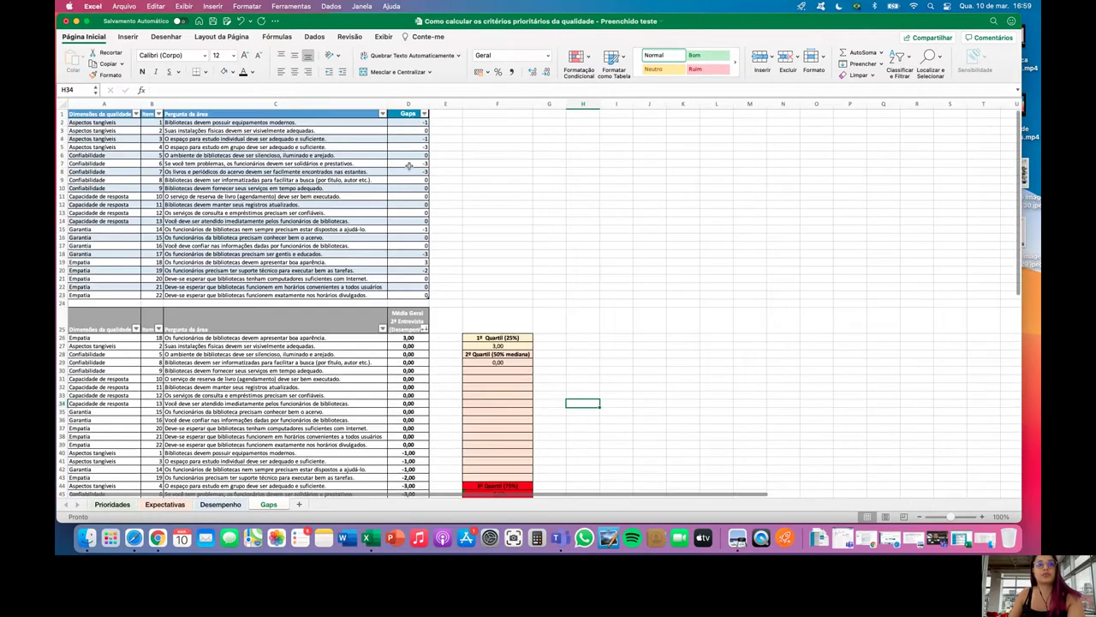
pyautogui.click(416, 122)
# Step: Open the Prioridades sheet and examine the expectation, performance and gap columns of the criteria table
pyautogui.click(109, 503)
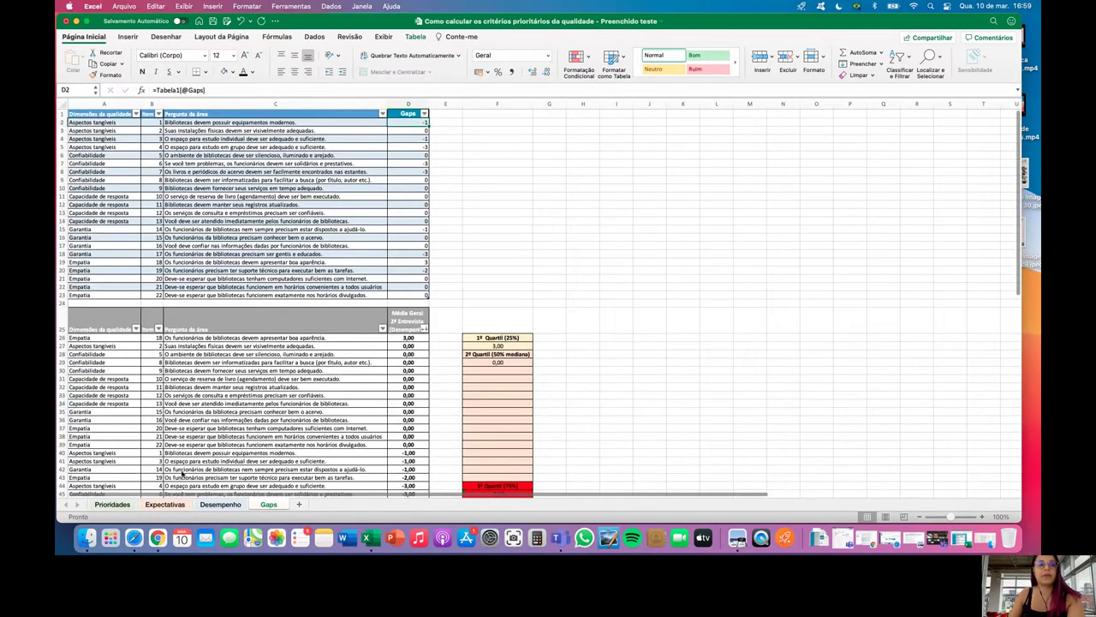
pyautogui.scroll(5, 443, 364)
pyautogui.scroll(2, 443, 364)
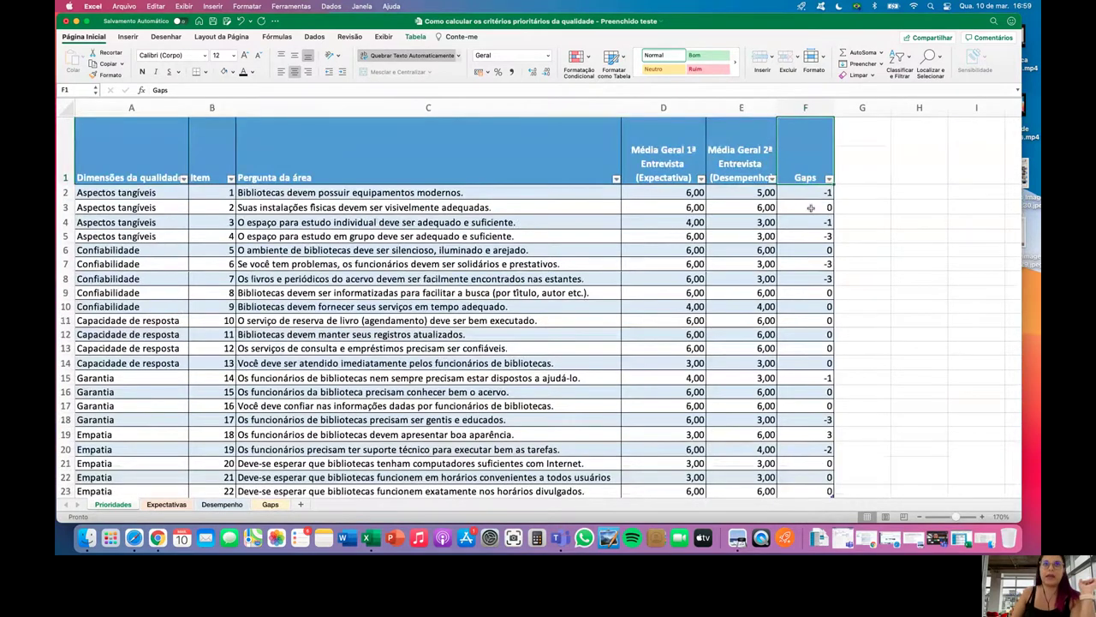
pyautogui.scroll(-2, 810, 207)
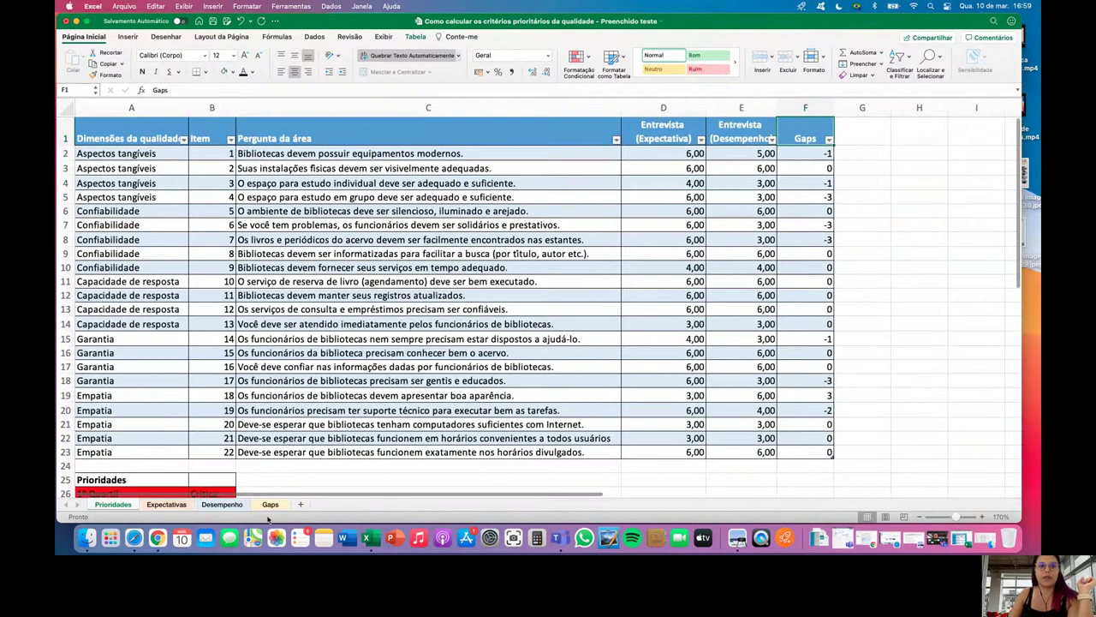
# Step: On the Gaps sheet, clear the conditional formatting rules from the gap values in D51:D72
pyautogui.click(272, 505)
pyautogui.scroll(-5, 352, 294)
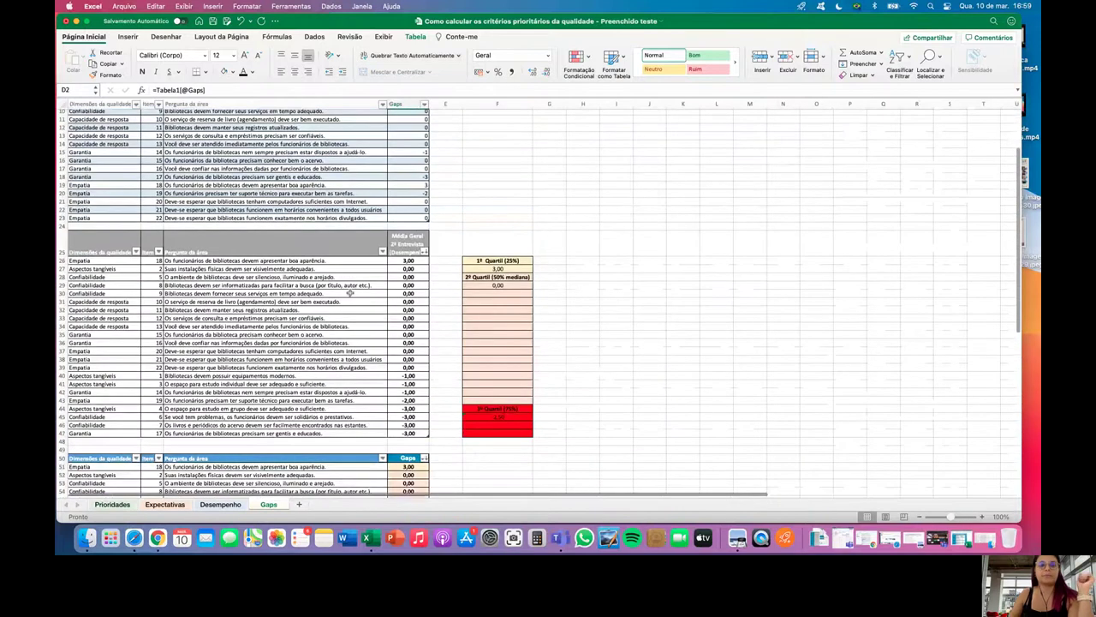
pyautogui.scroll(-10, 359, 287)
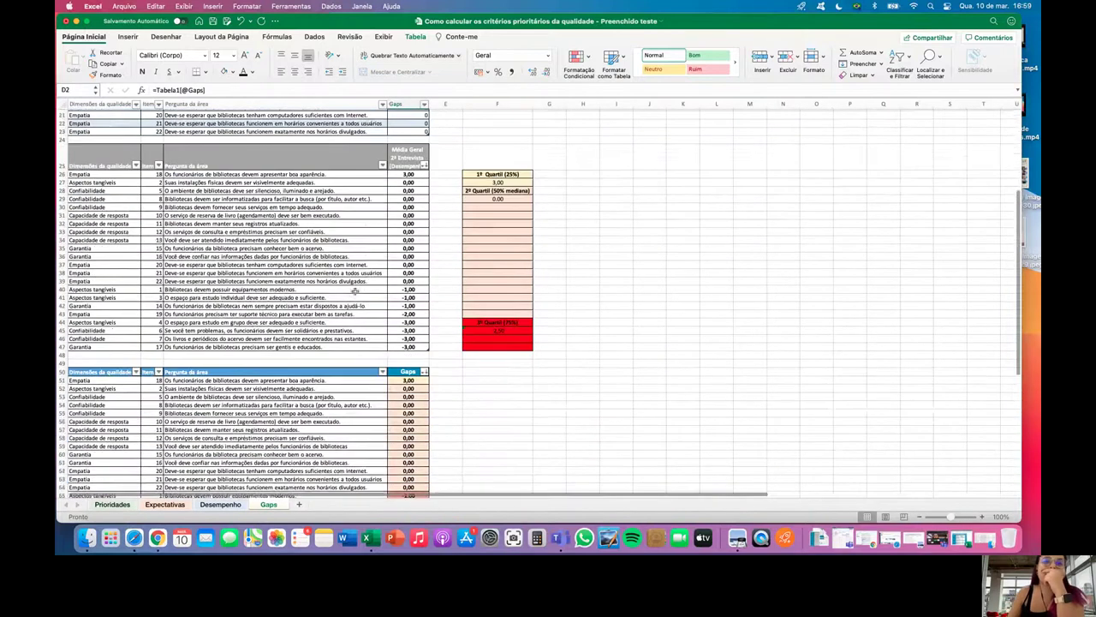
pyautogui.scroll(2, 382, 272)
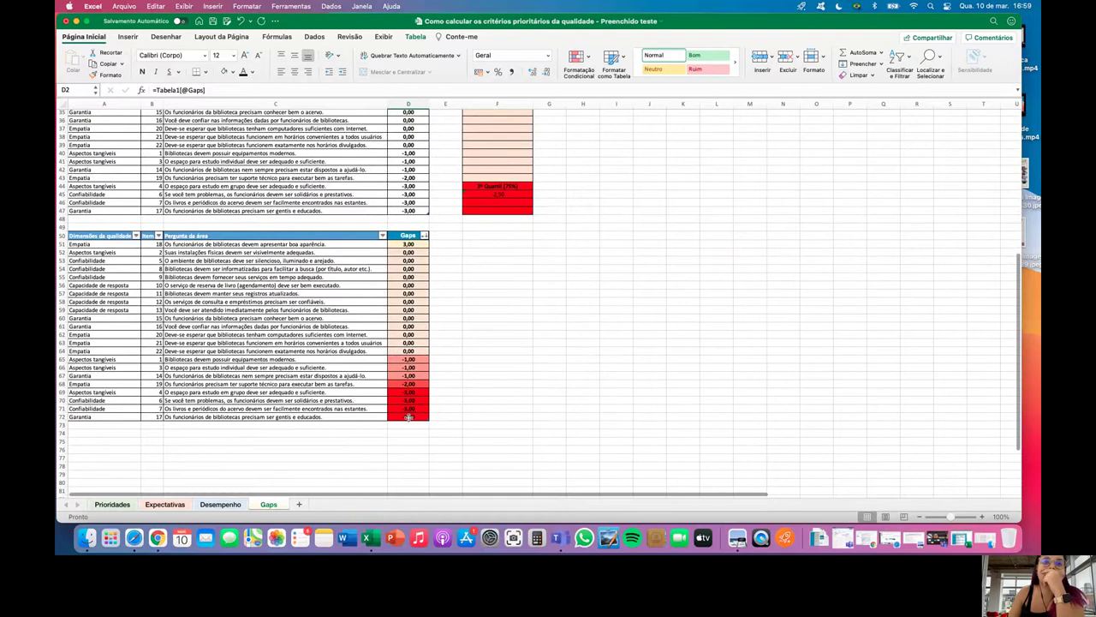
pyautogui.moveTo(409, 418); pyautogui.dragTo(408, 244)
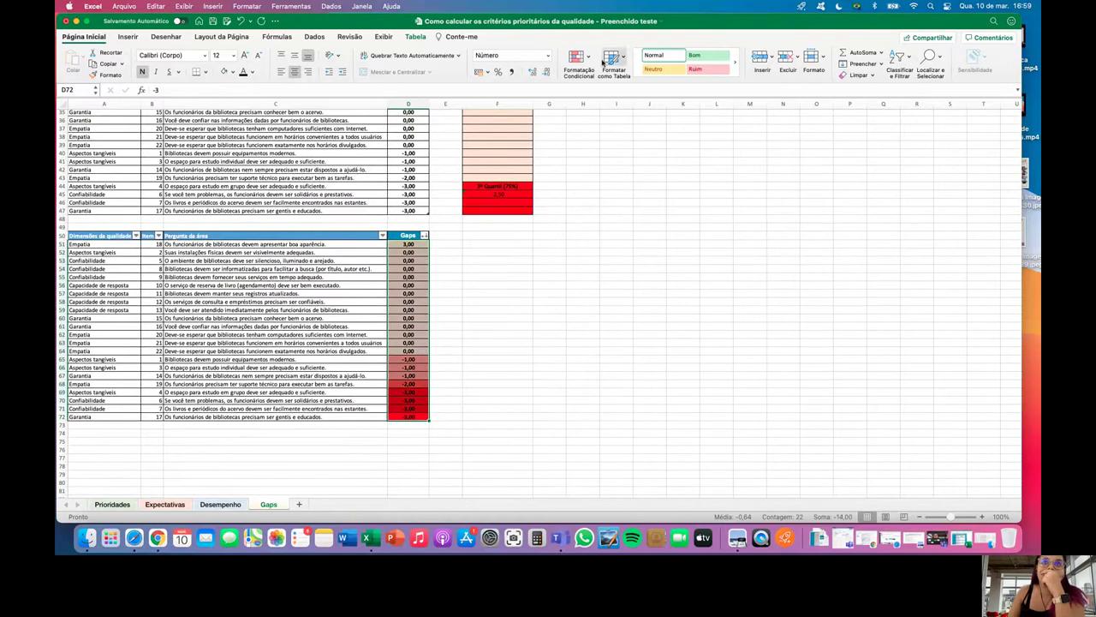
pyautogui.click(576, 57)
pyautogui.moveTo(618, 164)
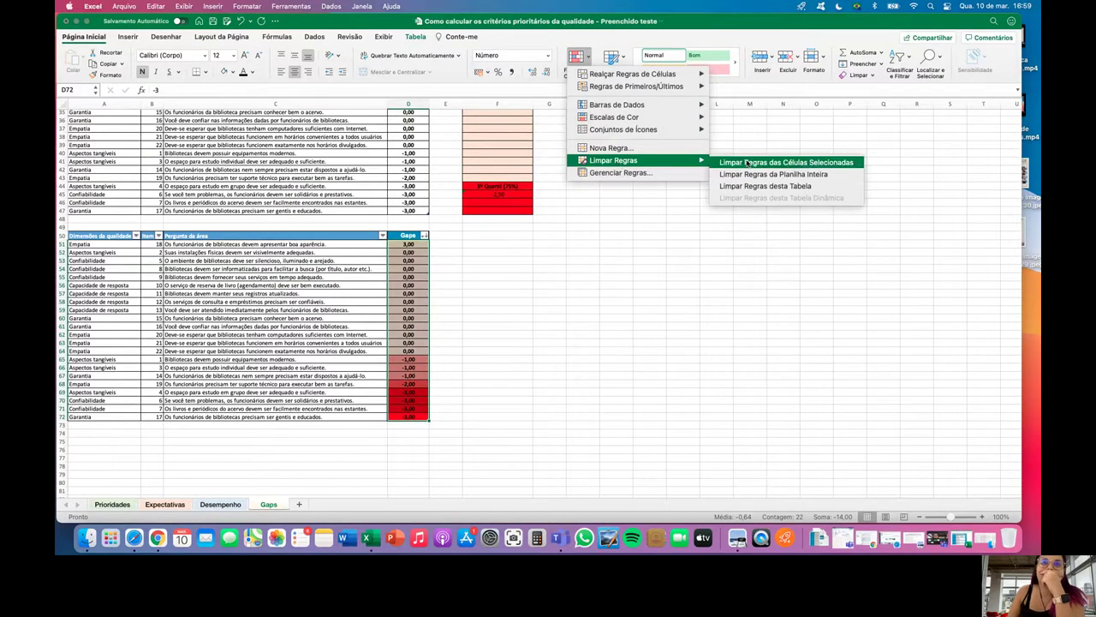
pyautogui.click(736, 162)
pyautogui.click(509, 278)
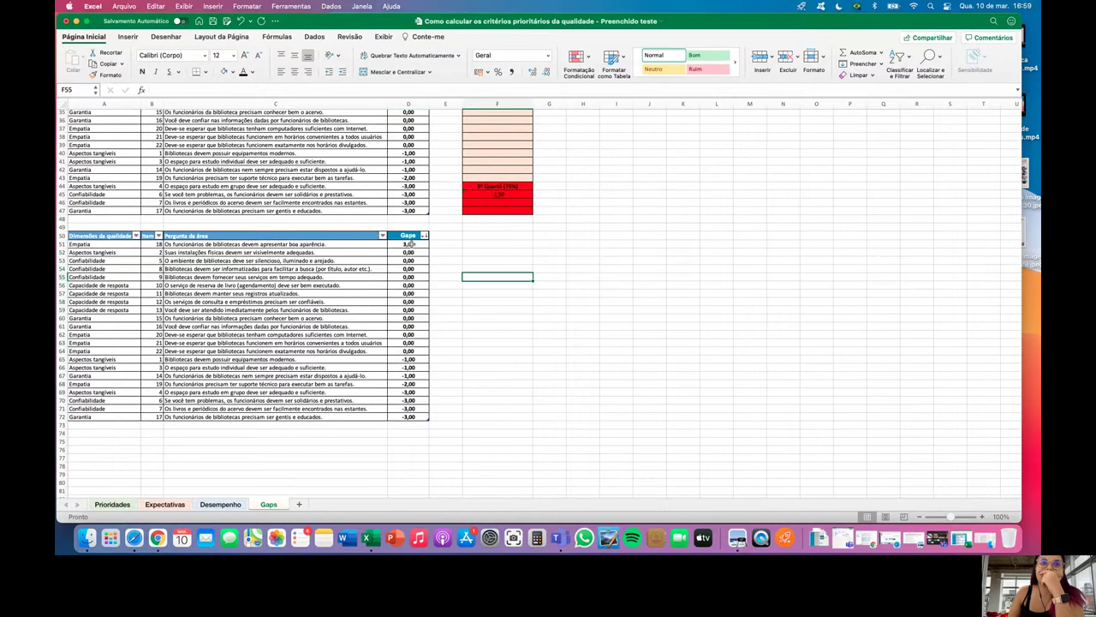
# Step: Select the gap values in D51:D72 and check the sort and filter options of the Gaps column
pyautogui.moveTo(412, 244); pyautogui.dragTo(408, 417)
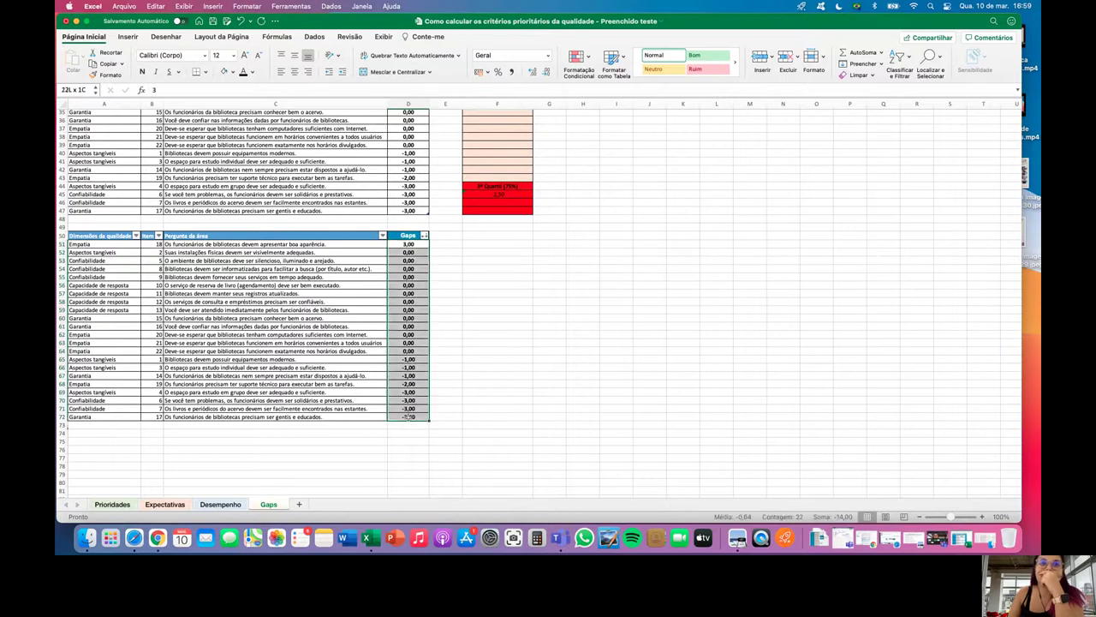
pyautogui.click(423, 236)
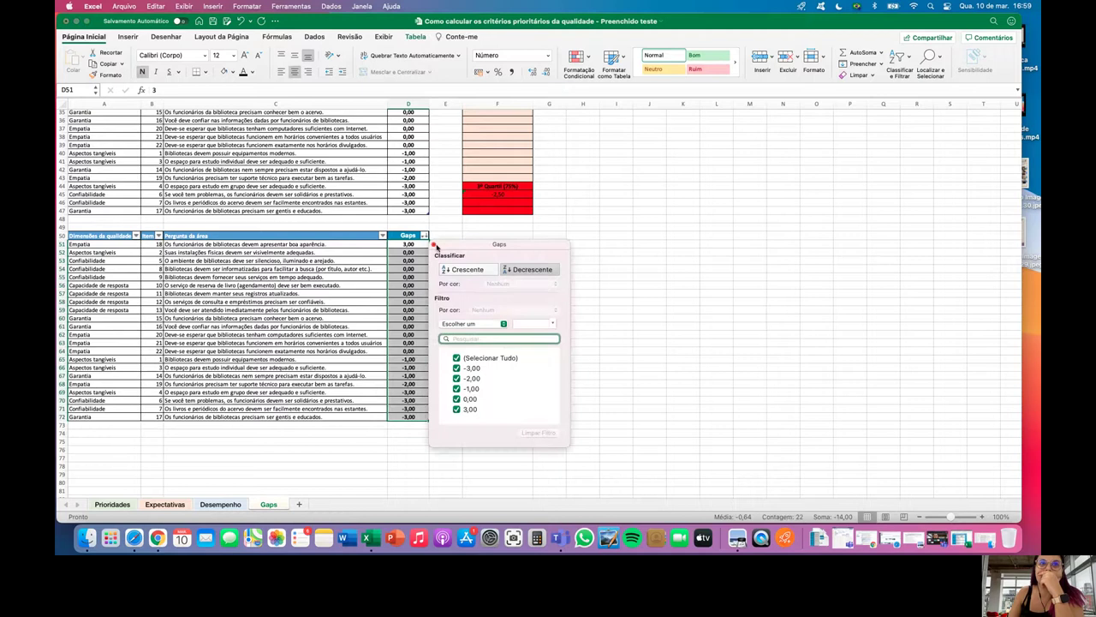
pyautogui.click(435, 245)
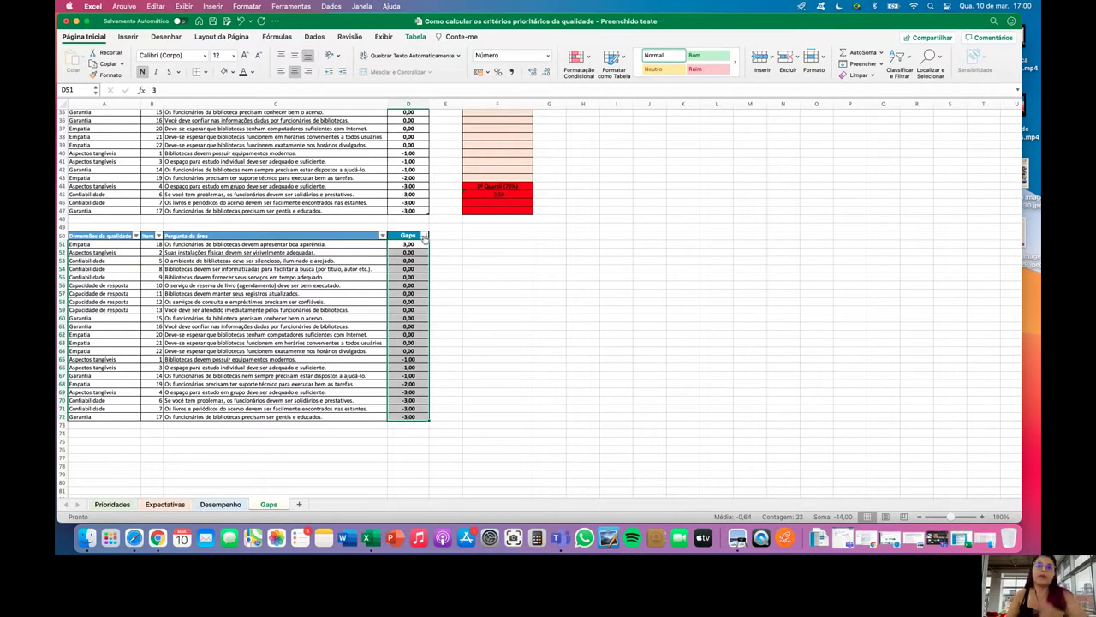
pyautogui.scroll(5, 457, 254)
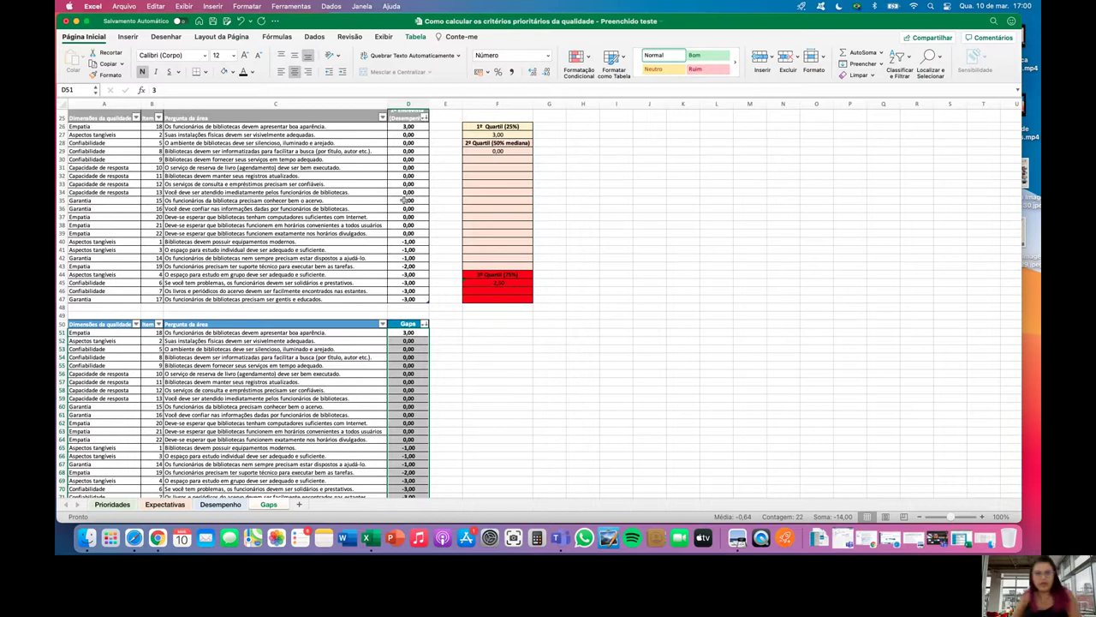
pyautogui.scroll(-3, 542, 356)
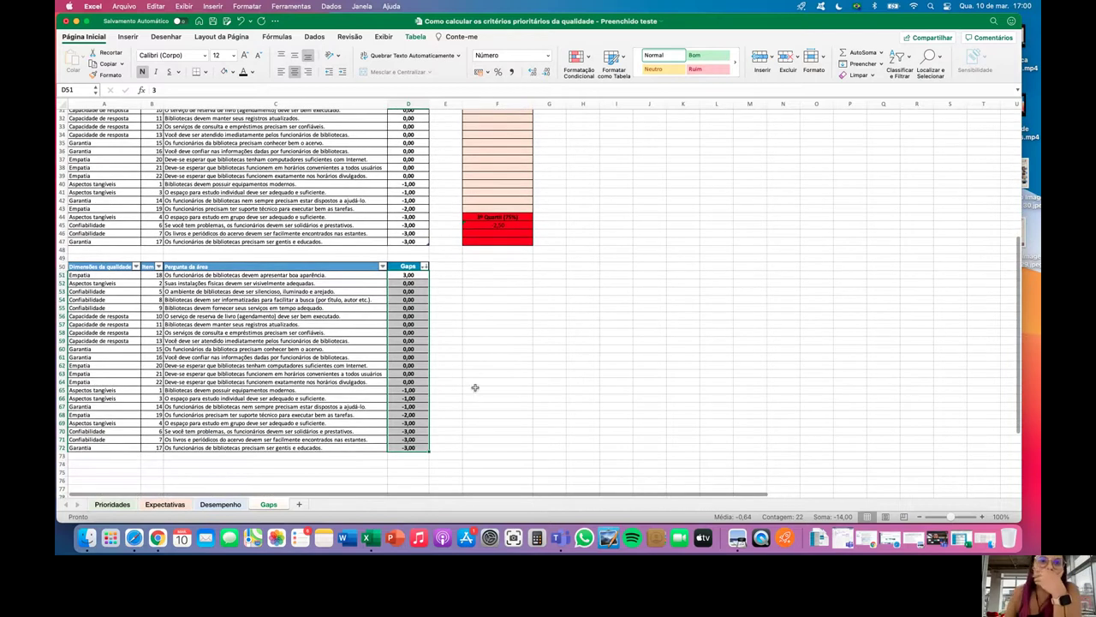
# Step: Start a new conditional formatting colour-scale rule for D51:D72 and set its style to Escala Tricolor
pyautogui.click(578, 58)
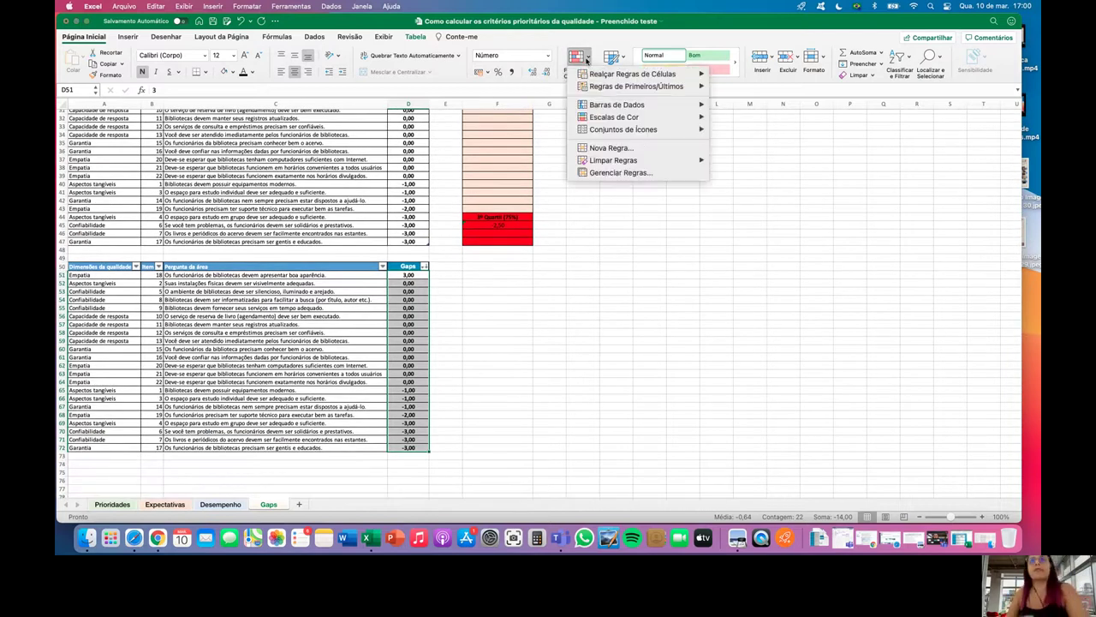
pyautogui.click(703, 278)
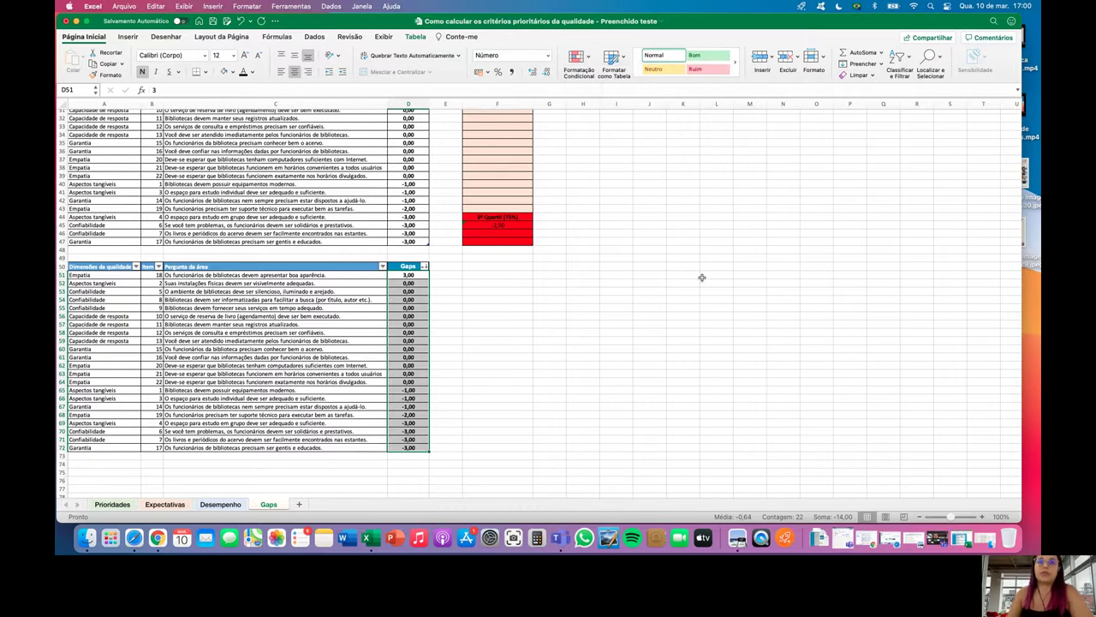
pyautogui.moveTo(582, 117); pyautogui.dragTo(720, 231)
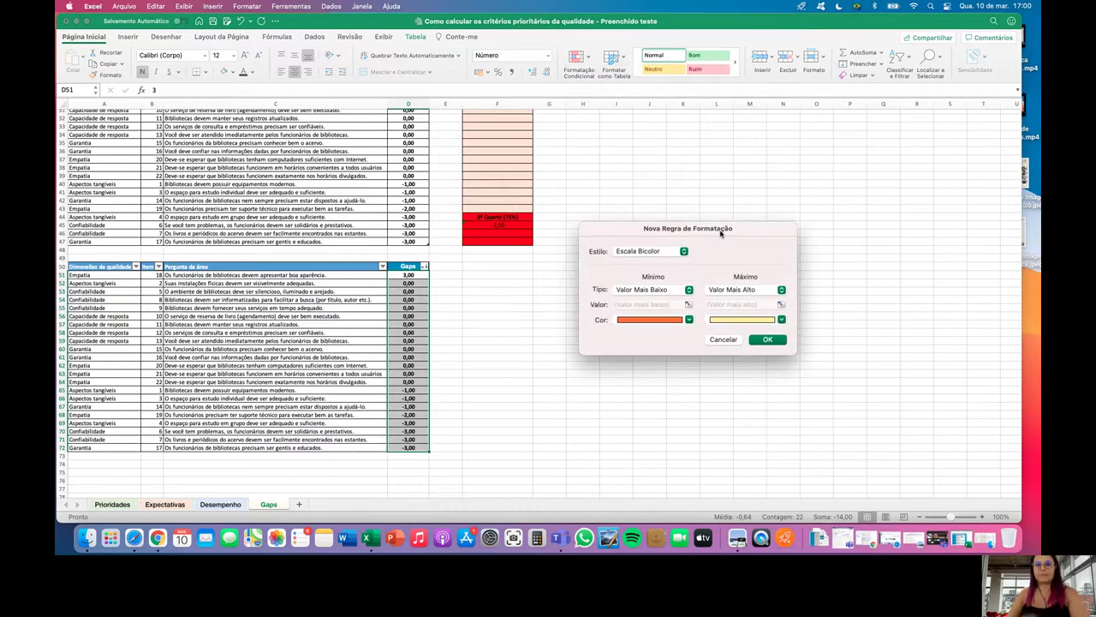
pyautogui.click(683, 251)
pyautogui.click(679, 265)
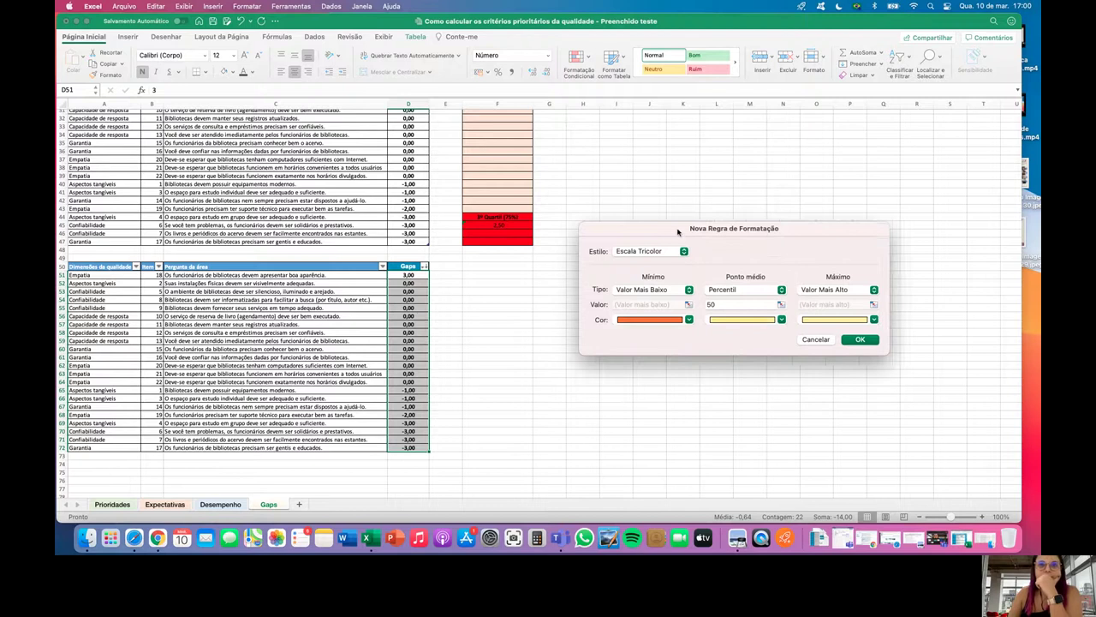
pyautogui.moveTo(679, 229); pyautogui.dragTo(646, 225)
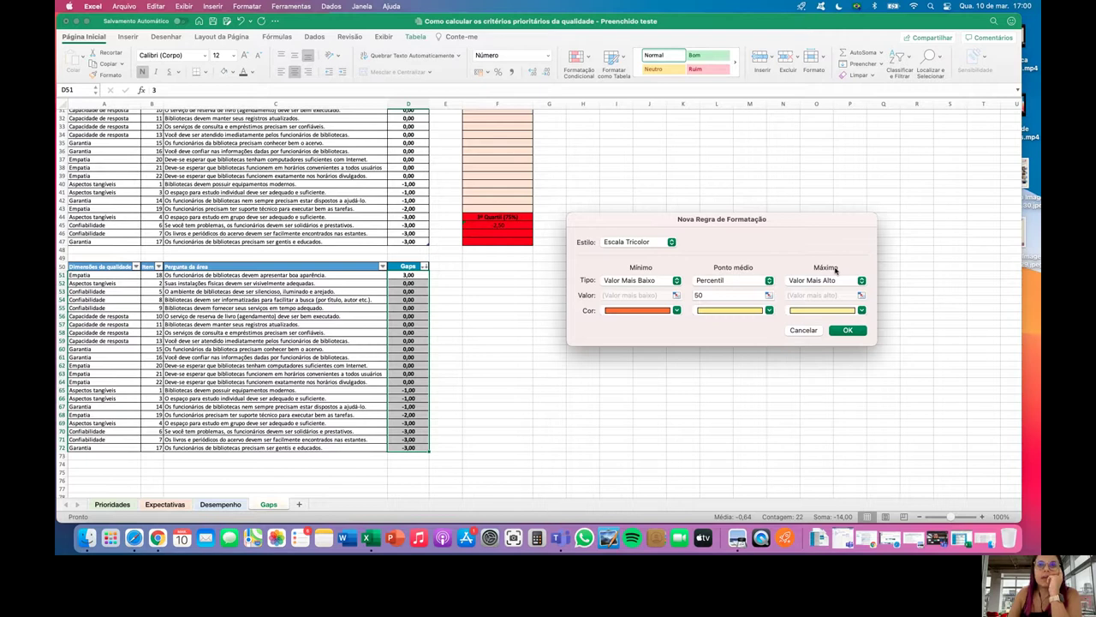
# Step: Set the scale colours to red for the minimum, light orange for the midpoint and light gold for the maximum, and apply the rule
pyautogui.click(676, 311)
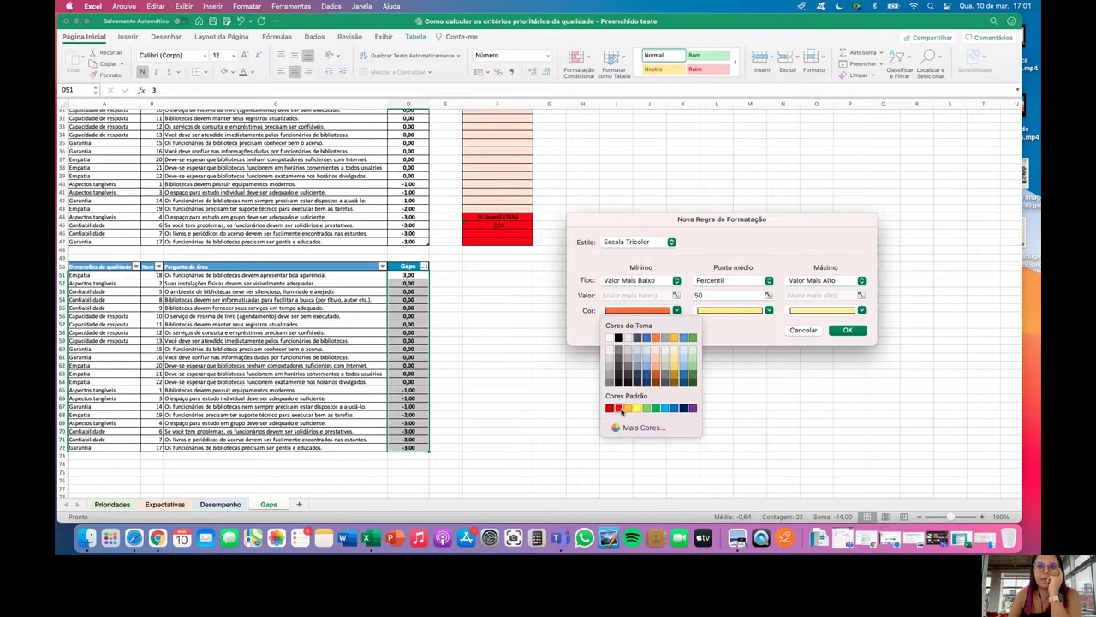
pyautogui.click(620, 408)
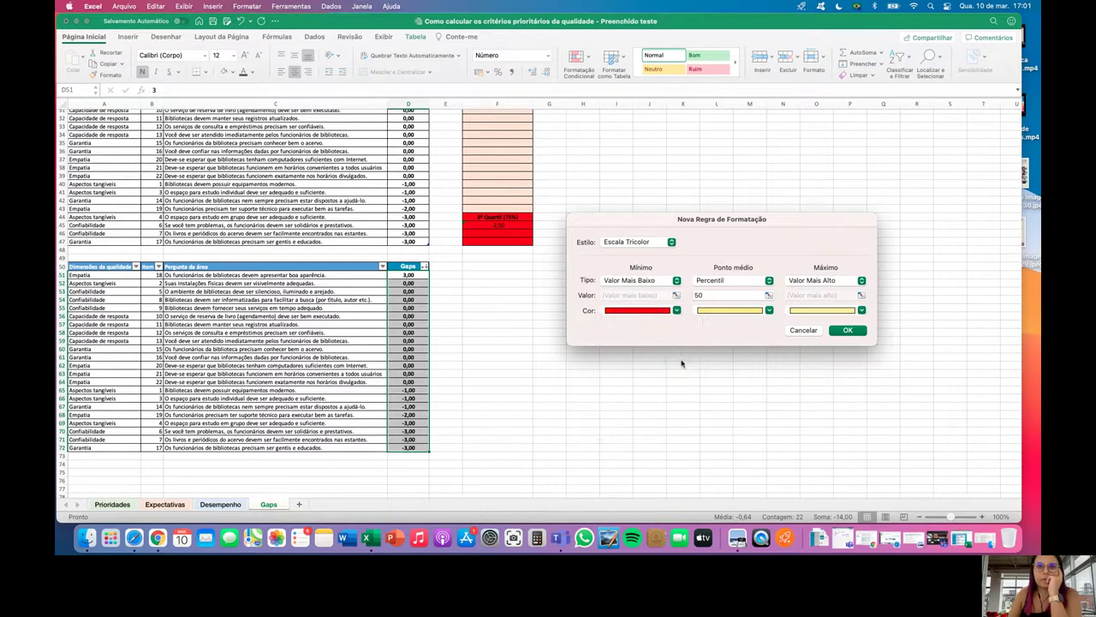
pyautogui.click(769, 310)
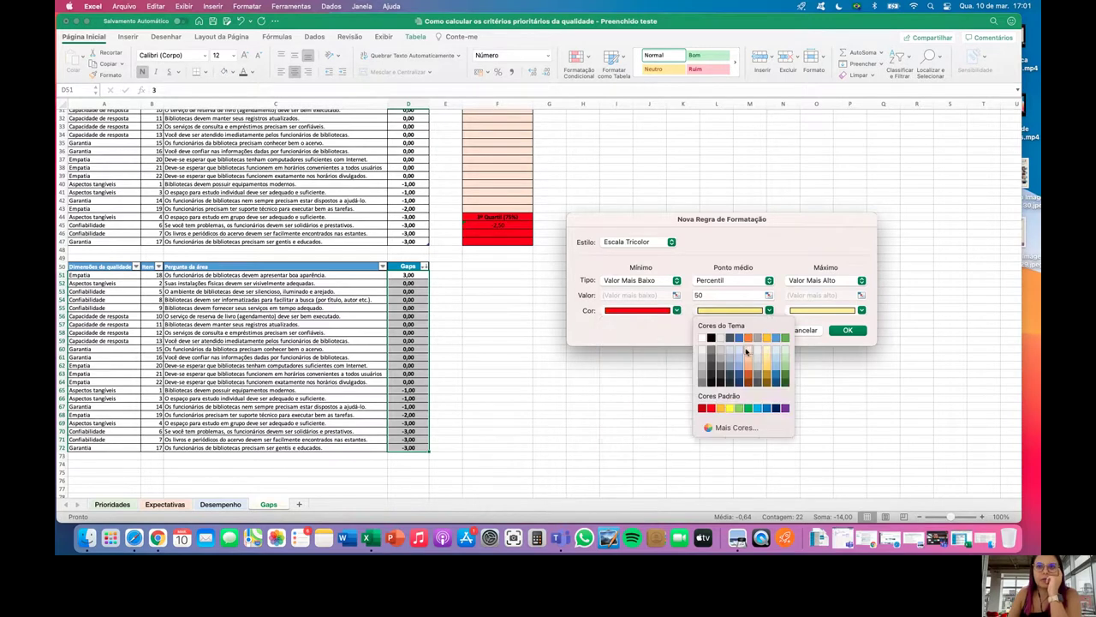
pyautogui.click(747, 352)
pyautogui.click(862, 310)
pyautogui.click(862, 352)
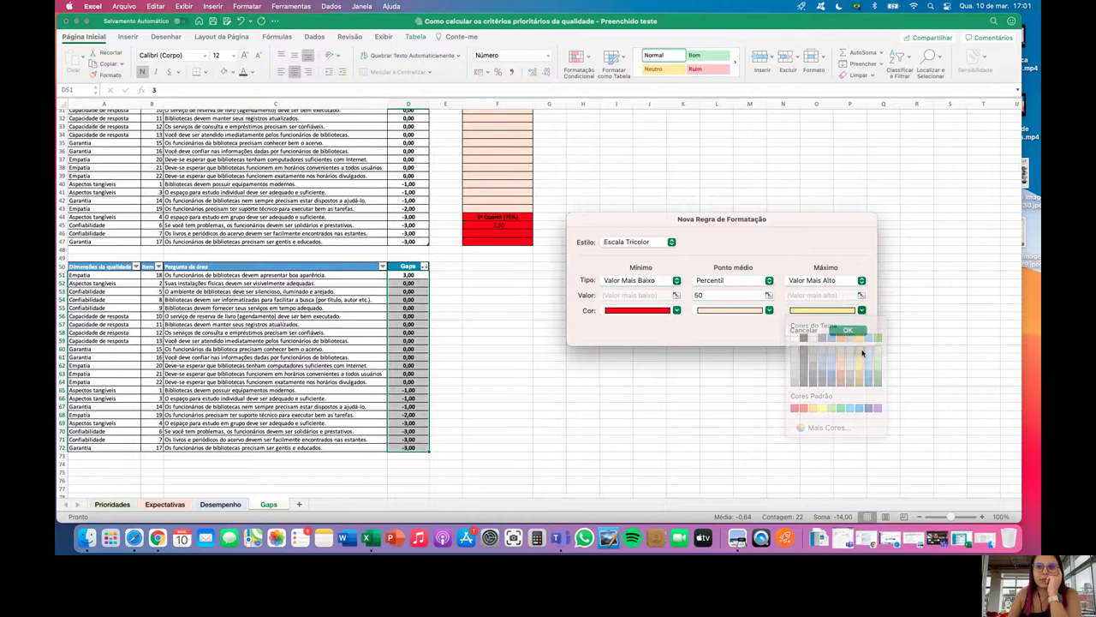
pyautogui.click(848, 331)
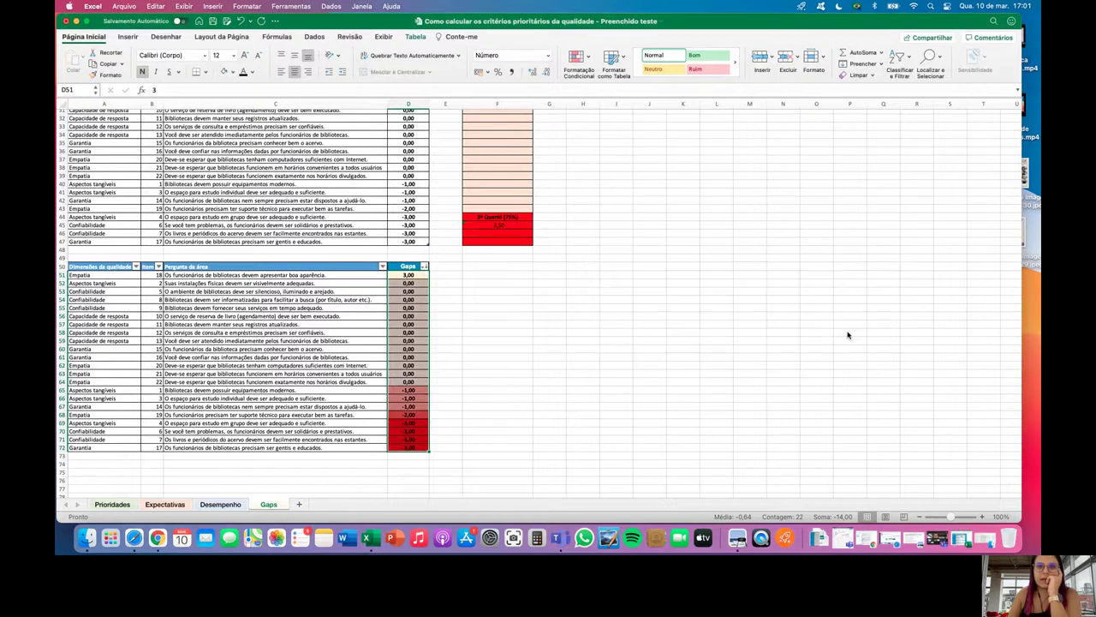
pyautogui.click(583, 365)
# Step: Compare the quartile blocks beside the upper table with the colour-scaled gap values in the lower table
pyautogui.scroll(1, 584, 360)
pyautogui.scroll(5, 584, 358)
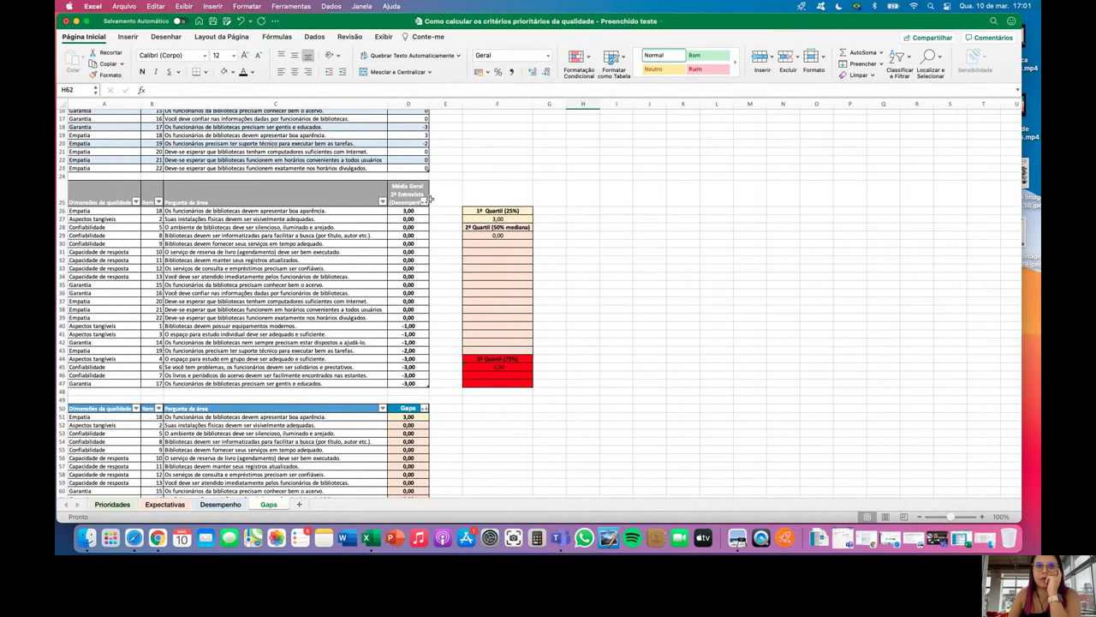
pyautogui.scroll(-8, 435, 359)
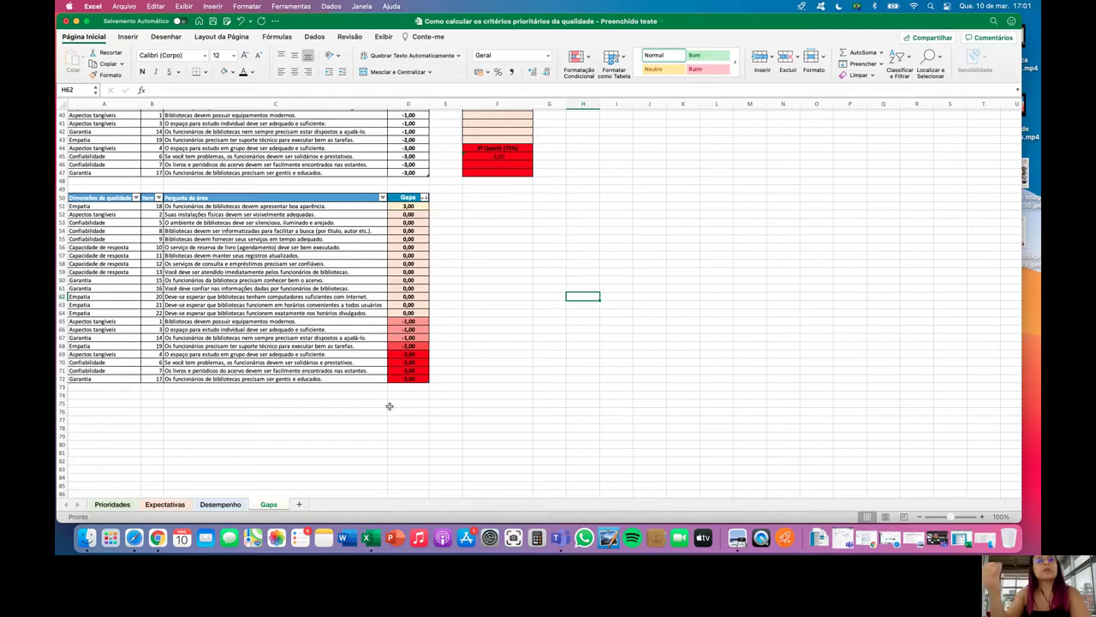
# Step: Make the criteria with negative gaps in A65:D72 bold
pyautogui.moveTo(416, 377); pyautogui.dragTo(107, 322)
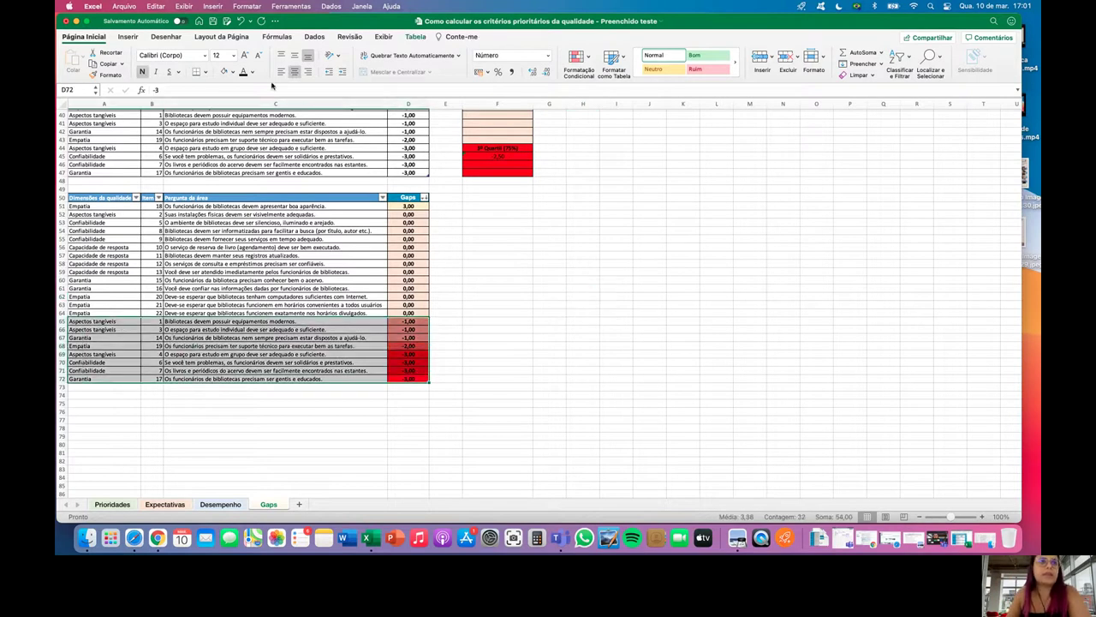
pyautogui.click(142, 73)
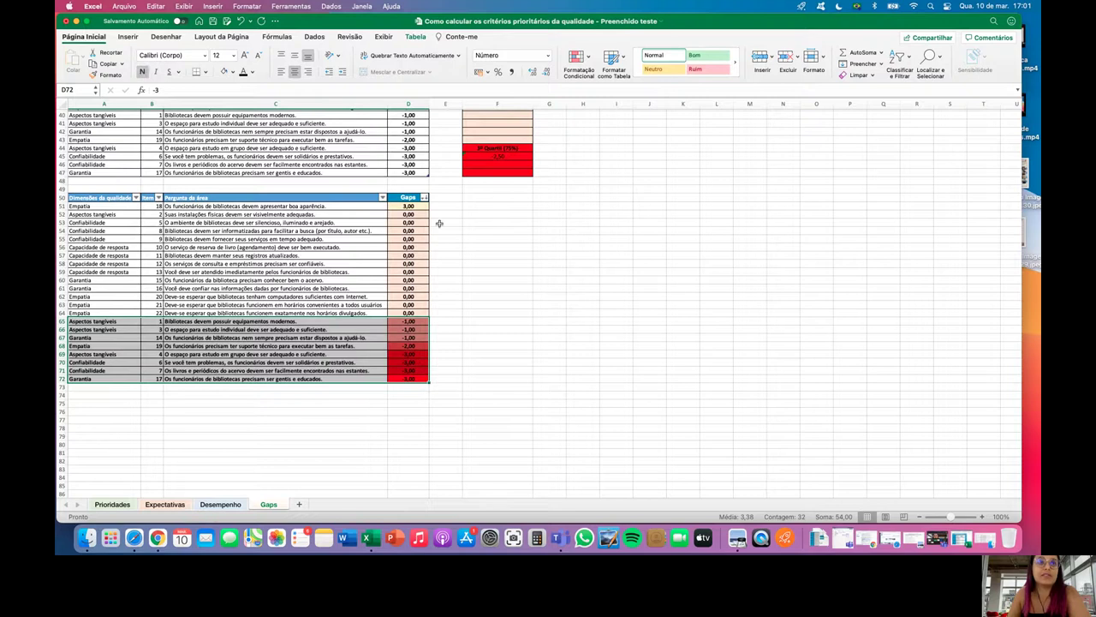
pyautogui.click(232, 71)
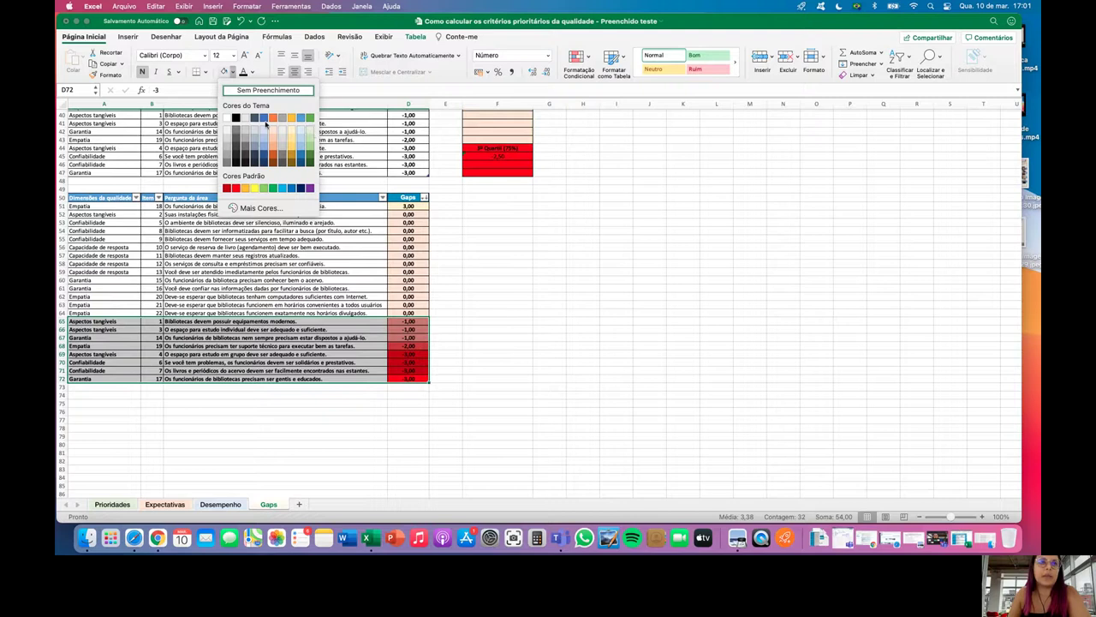
pyautogui.click(631, 311)
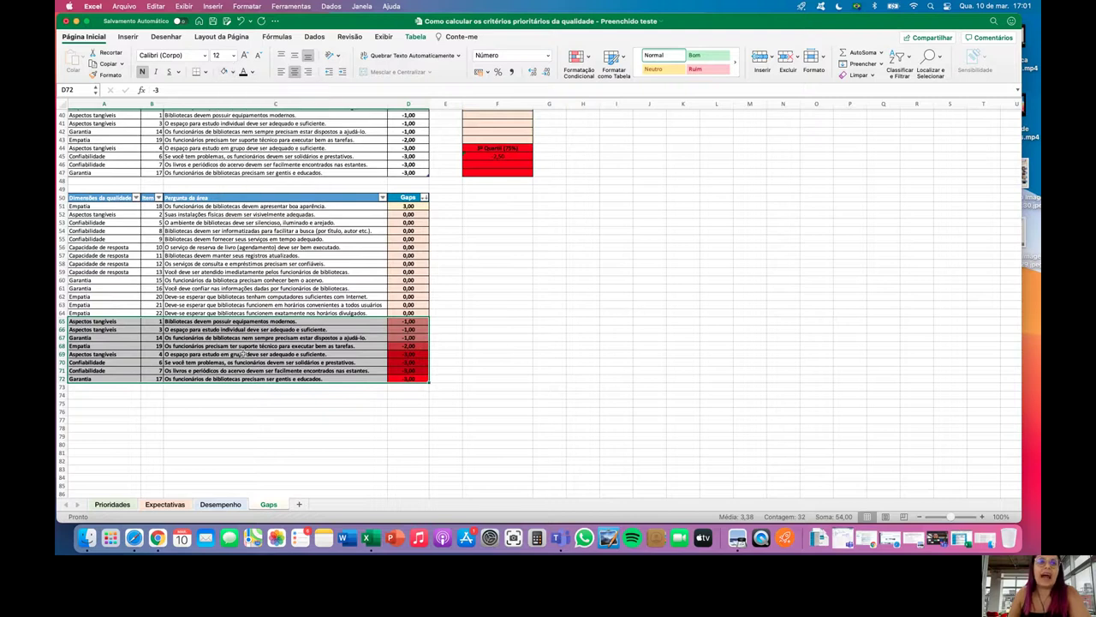
# Step: Enlarge the lower Gaps table and review the red criteria in rows 69 to 72 individually, plus rows 65 to 68 as a group
pyautogui.click(984, 517)
pyautogui.click(983, 518)
pyautogui.scroll(-5, 351, 341)
pyautogui.click(651, 338)
pyautogui.scroll(2, 651, 339)
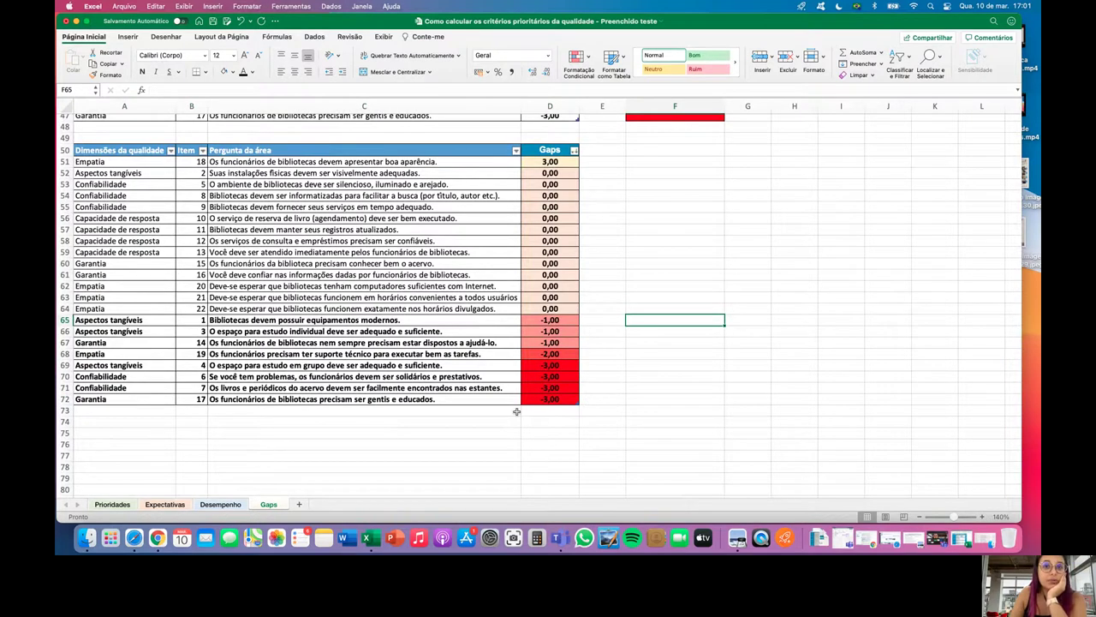
pyautogui.click(61, 399)
pyautogui.press('Up')
pyautogui.press('Up')
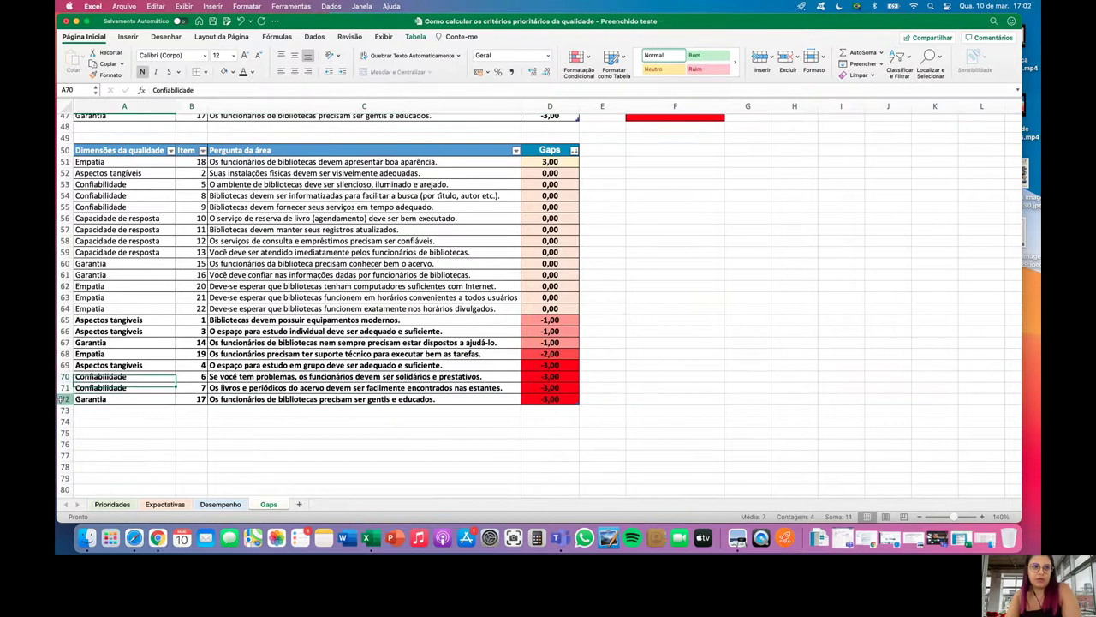
pyautogui.press('Up')
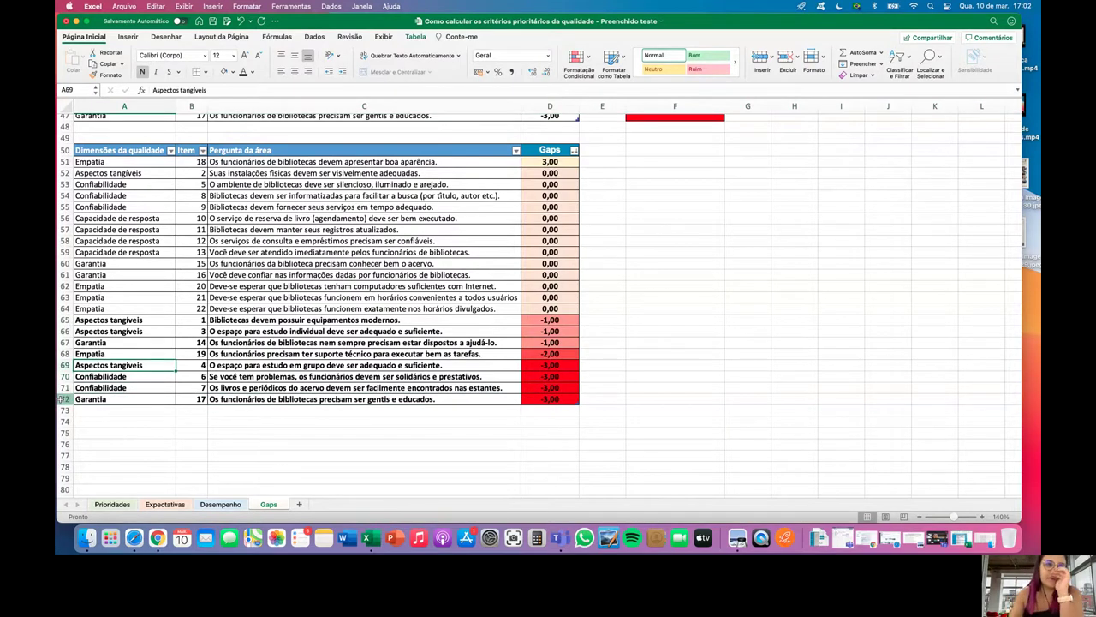
pyautogui.click(65, 365)
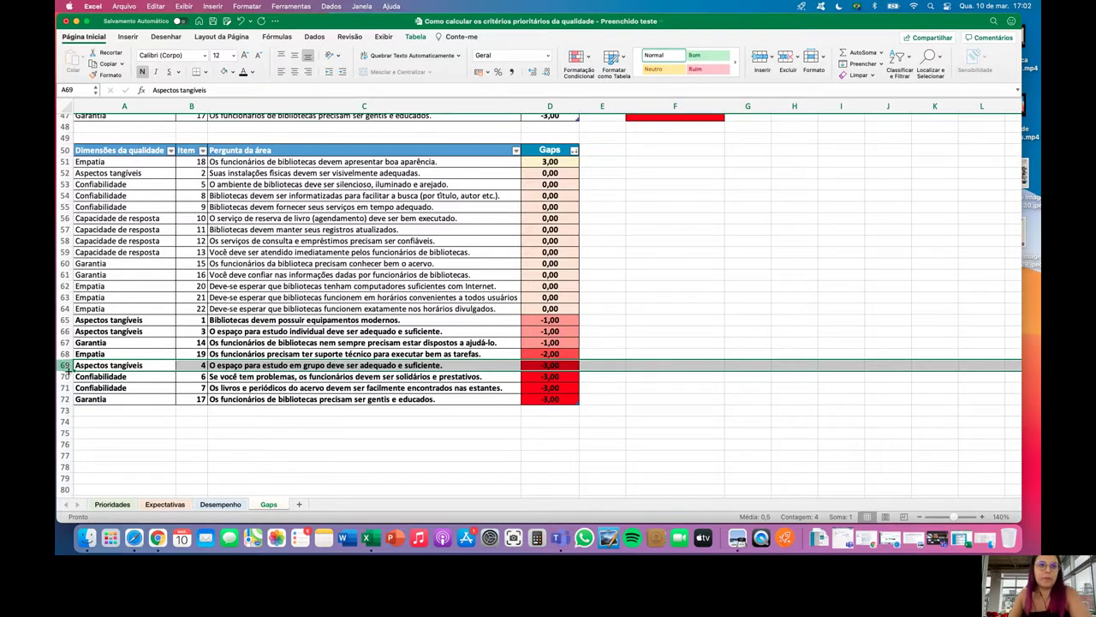
pyautogui.click(65, 377)
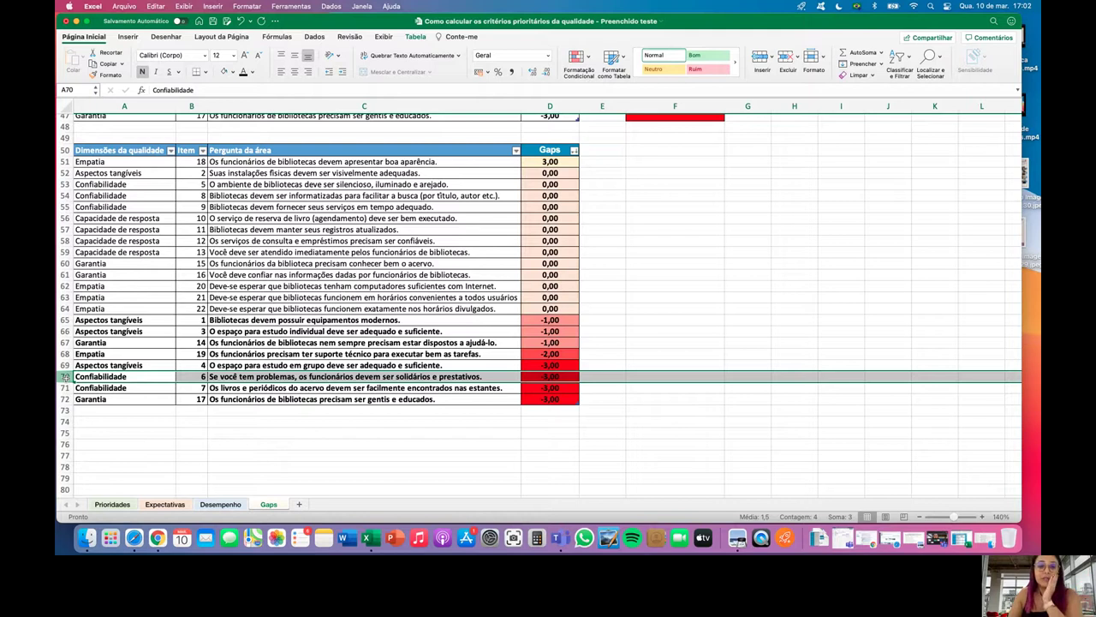
pyautogui.click(64, 388)
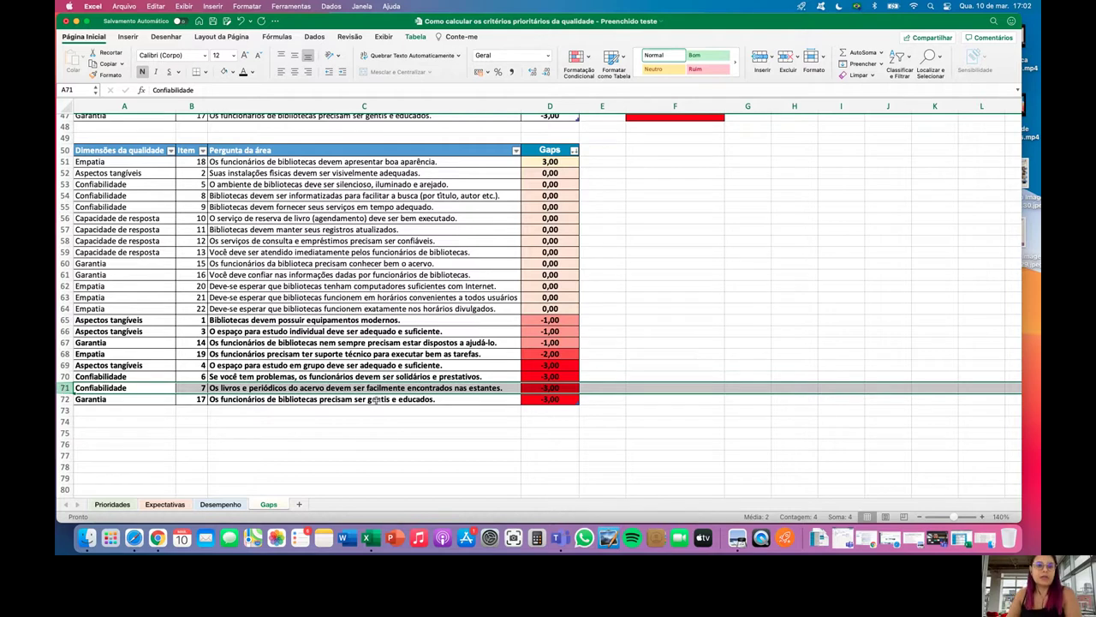
pyautogui.click(445, 399)
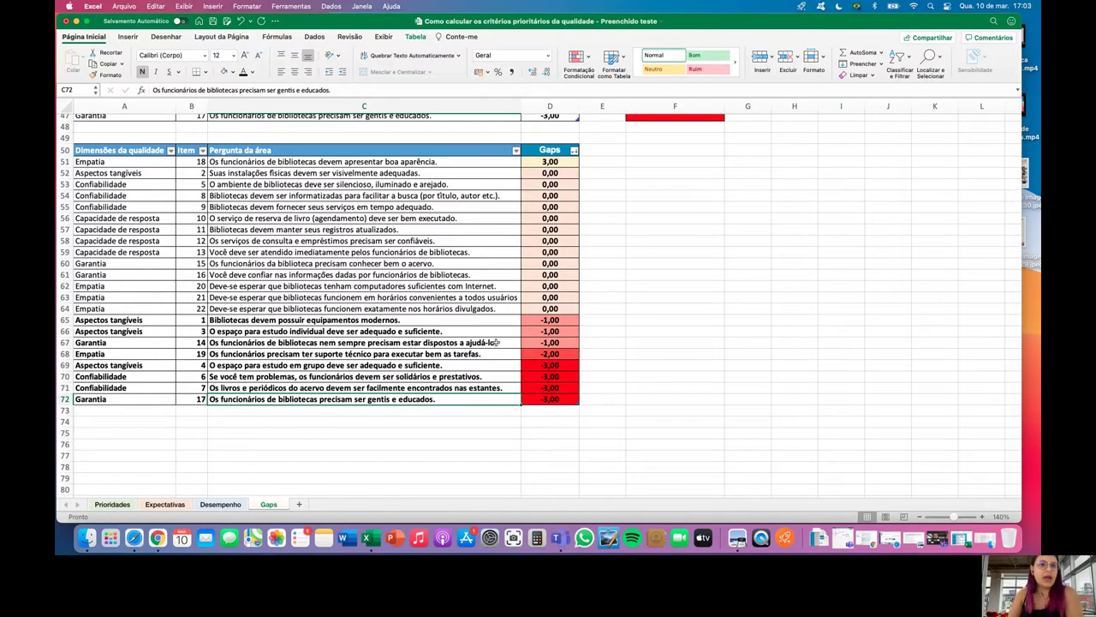
pyautogui.moveTo(548, 353); pyautogui.dragTo(396, 314)
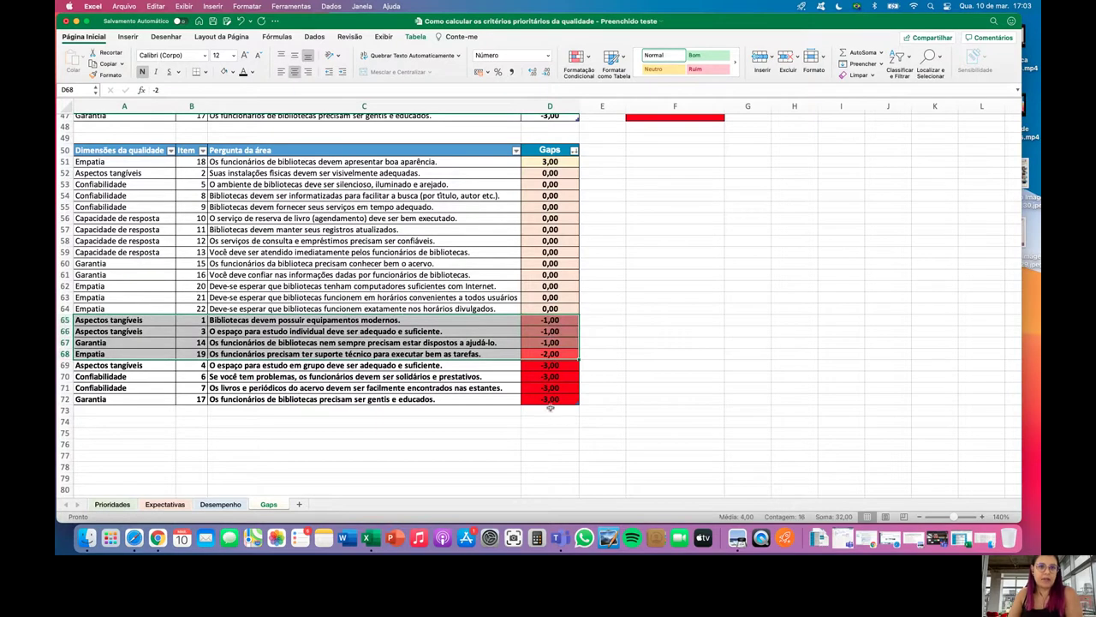
# Step: Review the zero-gap criteria in rows 62 to 64, and select the negative-gap criteria in A65:D72 as a group
pyautogui.click(115, 505)
pyautogui.scroll(-1, 162, 402)
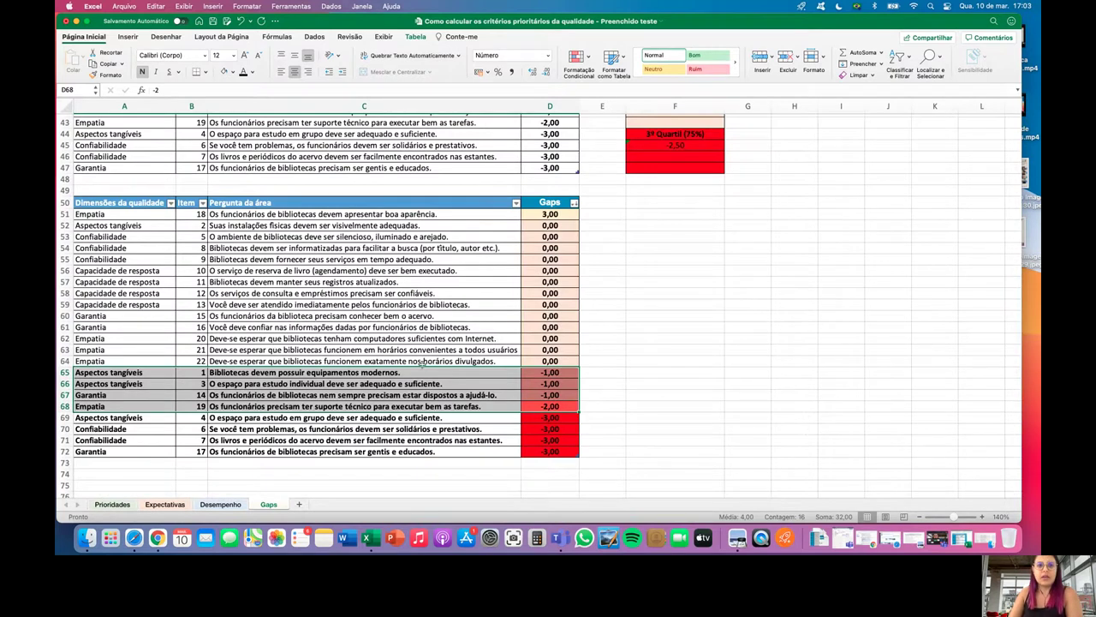
pyautogui.click(309, 364)
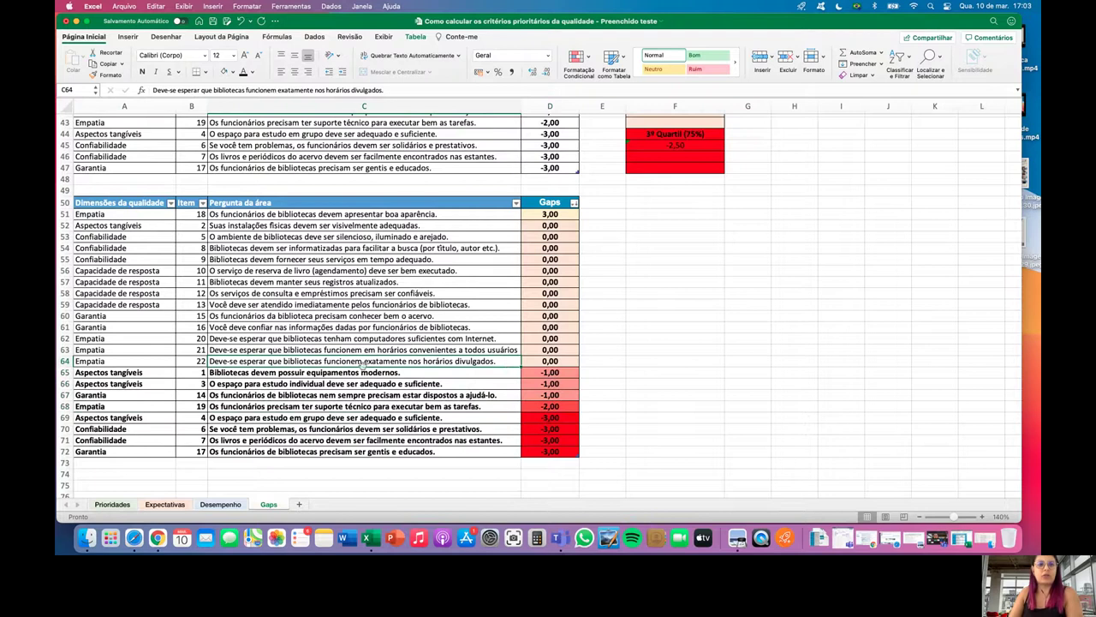
pyautogui.click(274, 352)
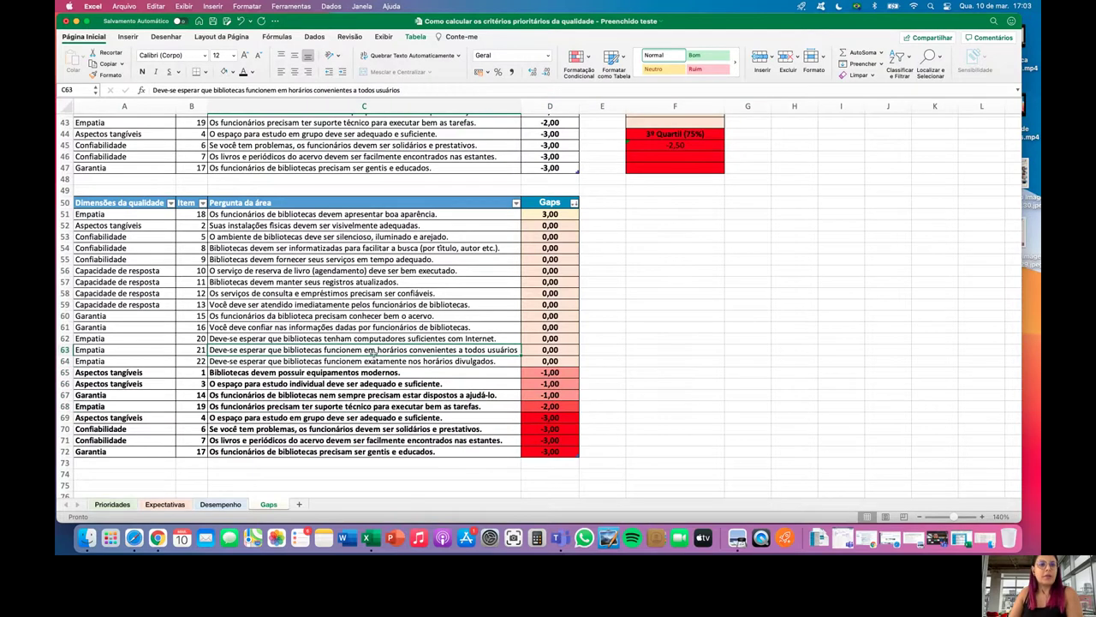
pyautogui.click(281, 343)
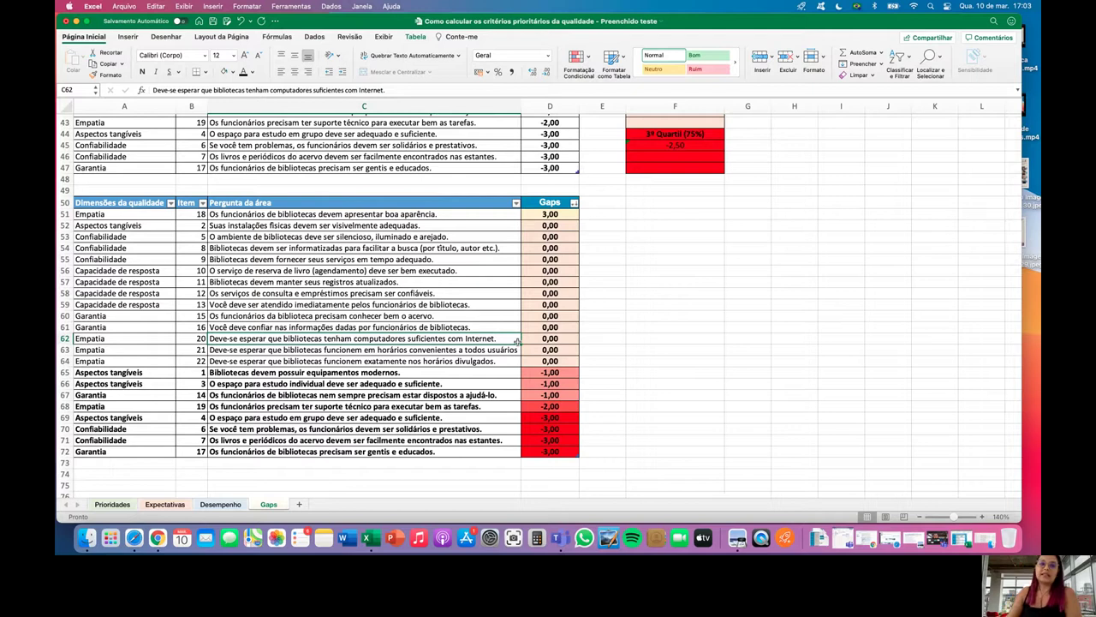
pyautogui.moveTo(118, 372); pyautogui.dragTo(549, 456)
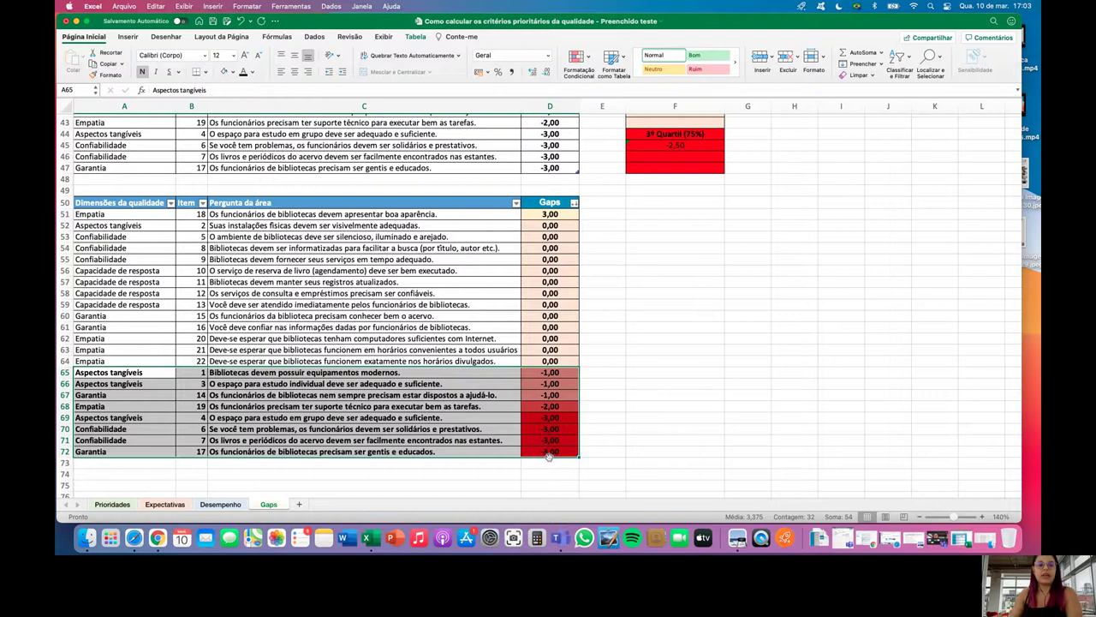
# Step: Switch to the Servqual library case-study PDF in Preview and mark its heading "Análise da prioridade dos itens e sugestões de melhorias"
pyautogui.click(89, 538)
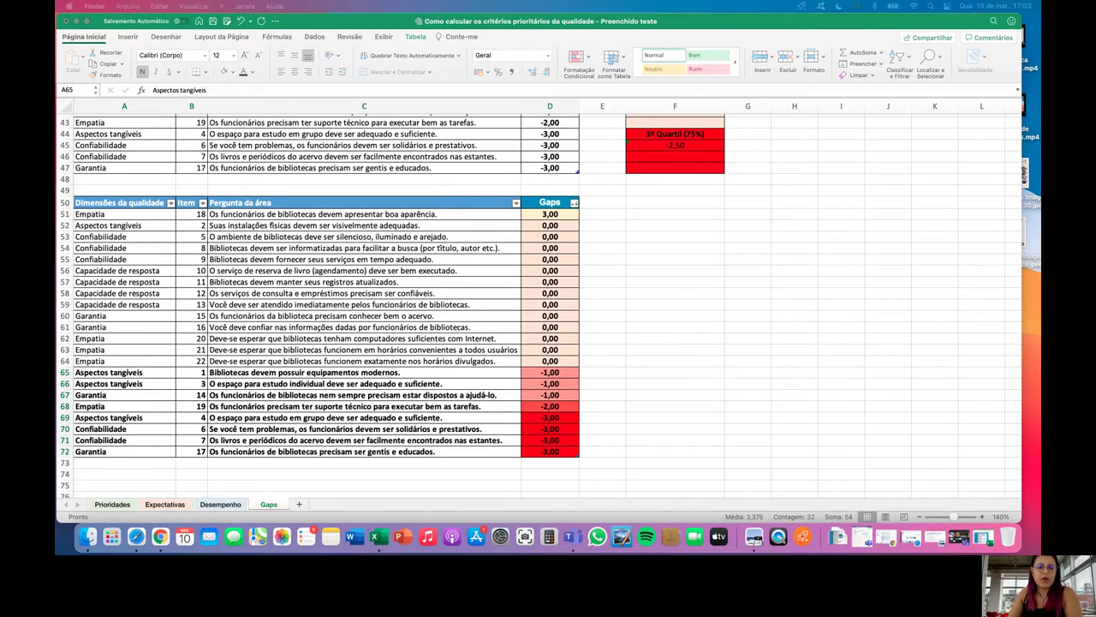
pyautogui.click(911, 538)
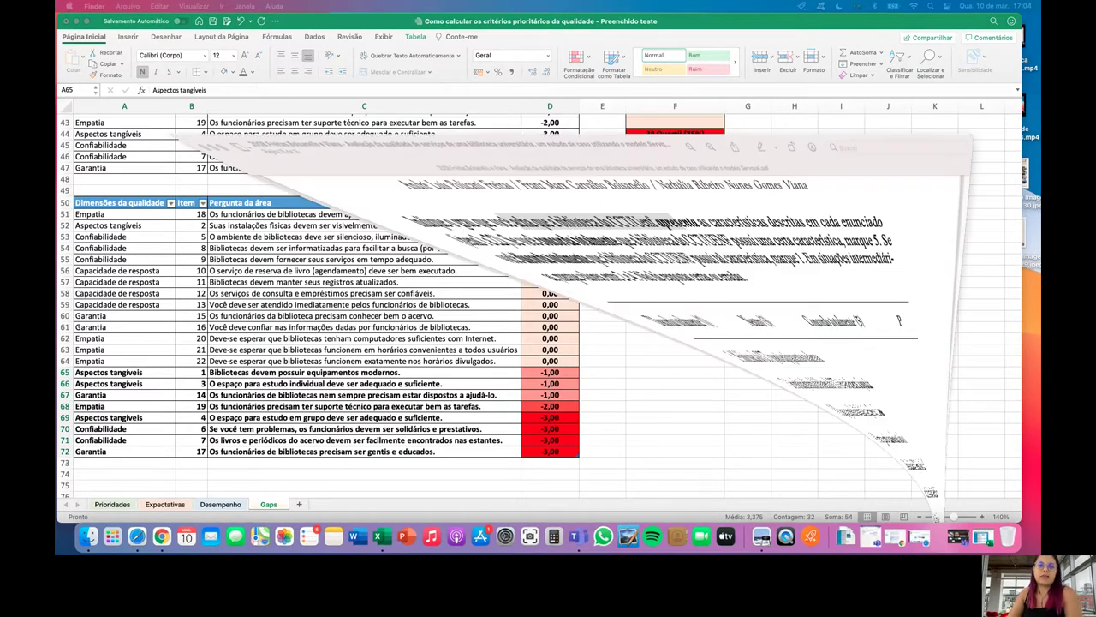
pyautogui.scroll(10, 499, 206)
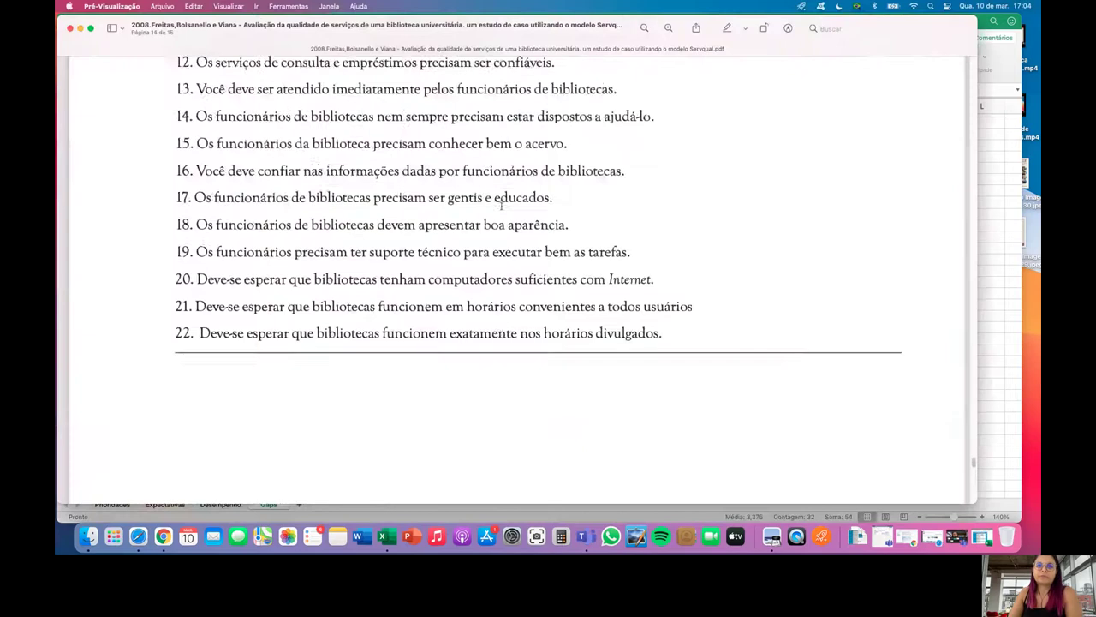
pyautogui.scroll(-15, 501, 205)
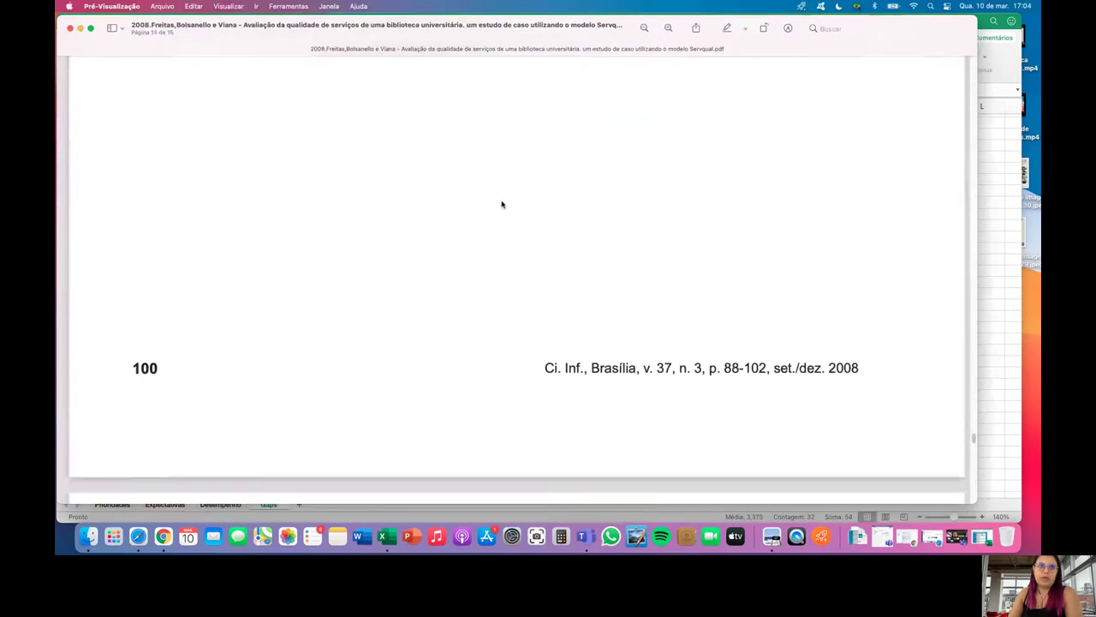
pyautogui.scroll(15, 503, 203)
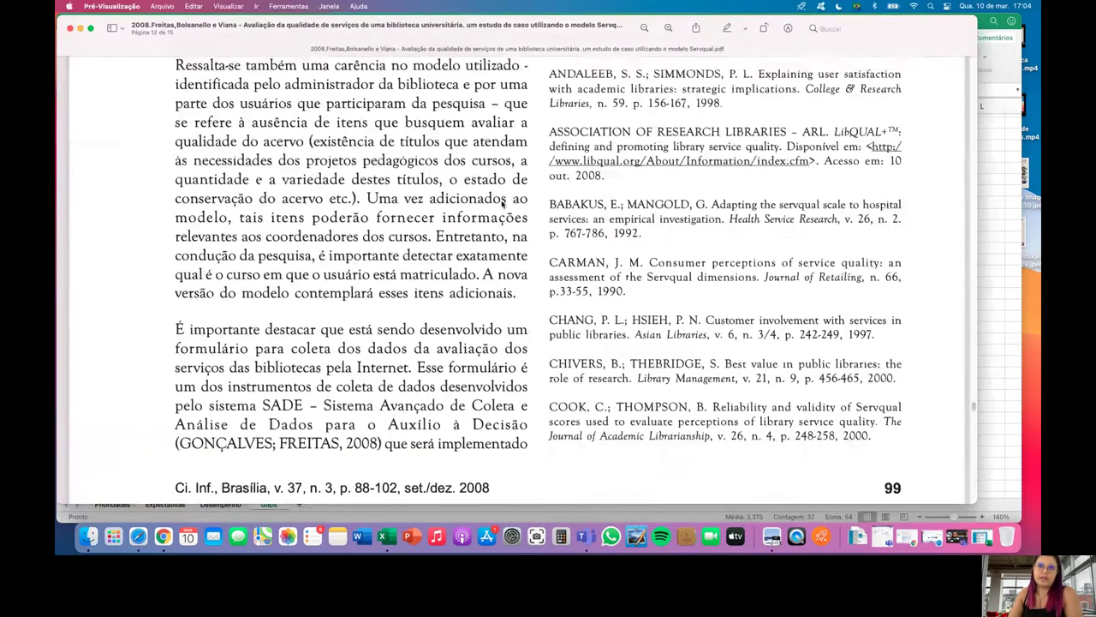
pyautogui.scroll(20, 503, 203)
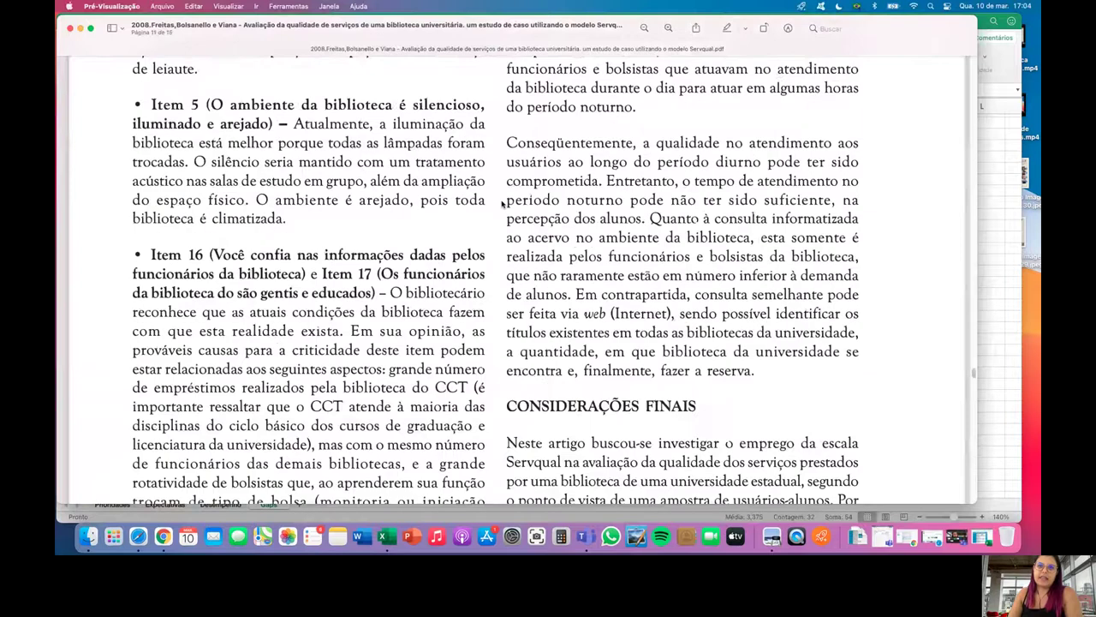
pyautogui.scroll(15, 503, 203)
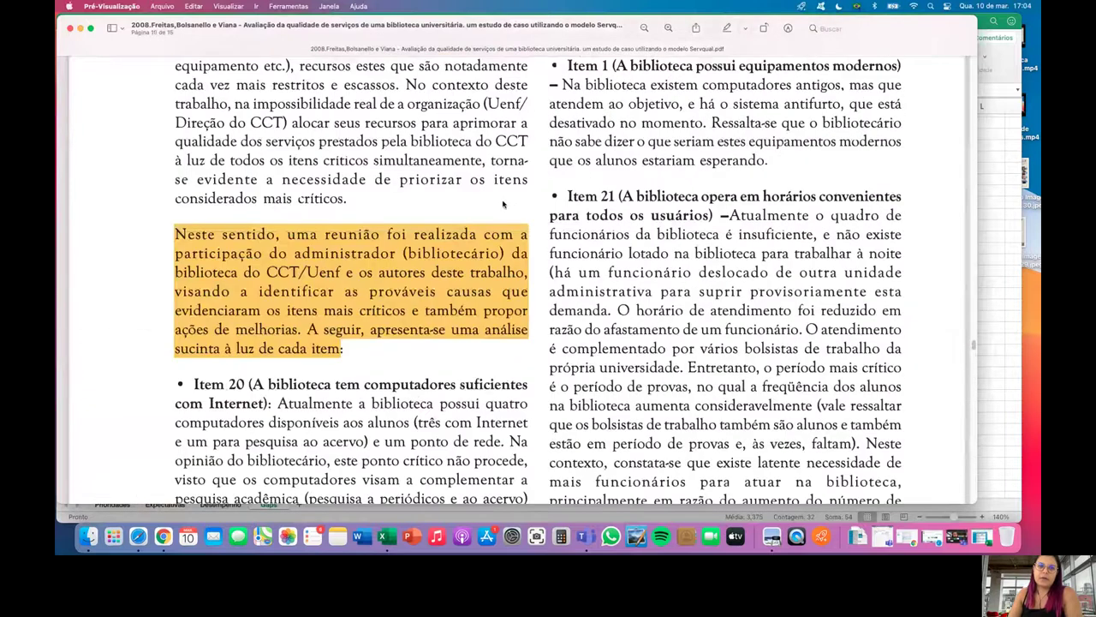
pyautogui.scroll(5, 502, 203)
pyautogui.scroll(-5, 503, 203)
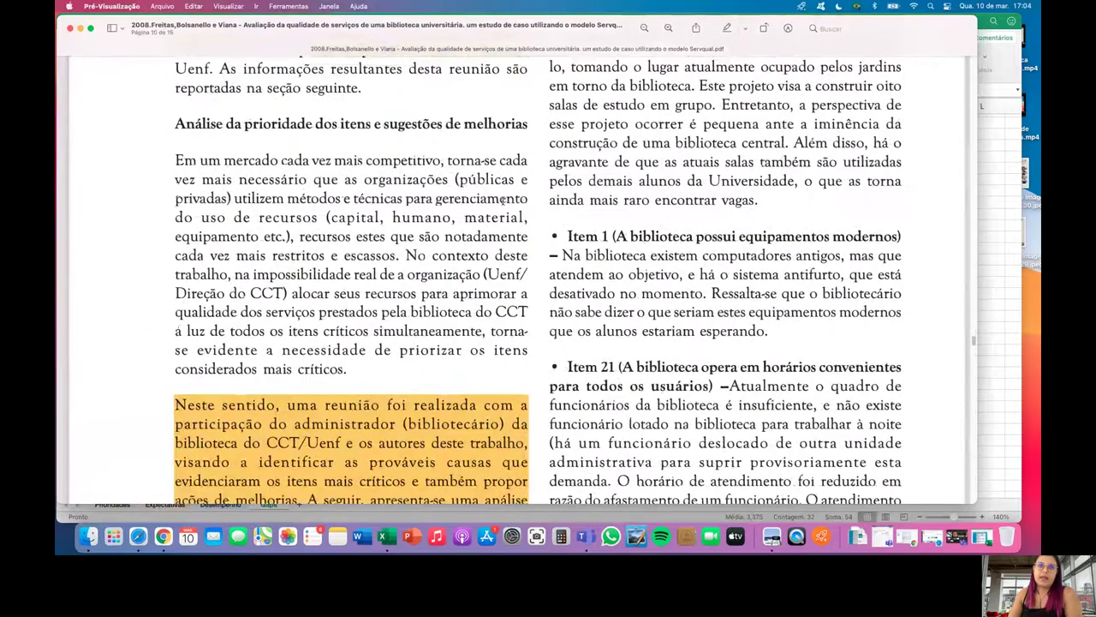
pyautogui.scroll(2, 502, 198)
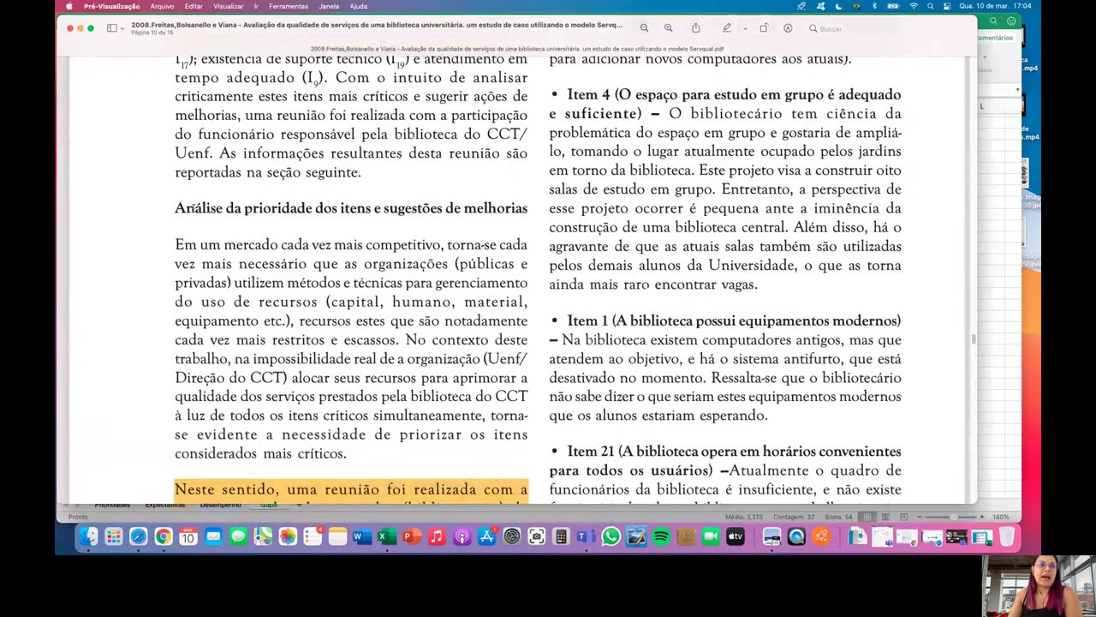
pyautogui.moveTo(193, 209); pyautogui.dragTo(512, 209)
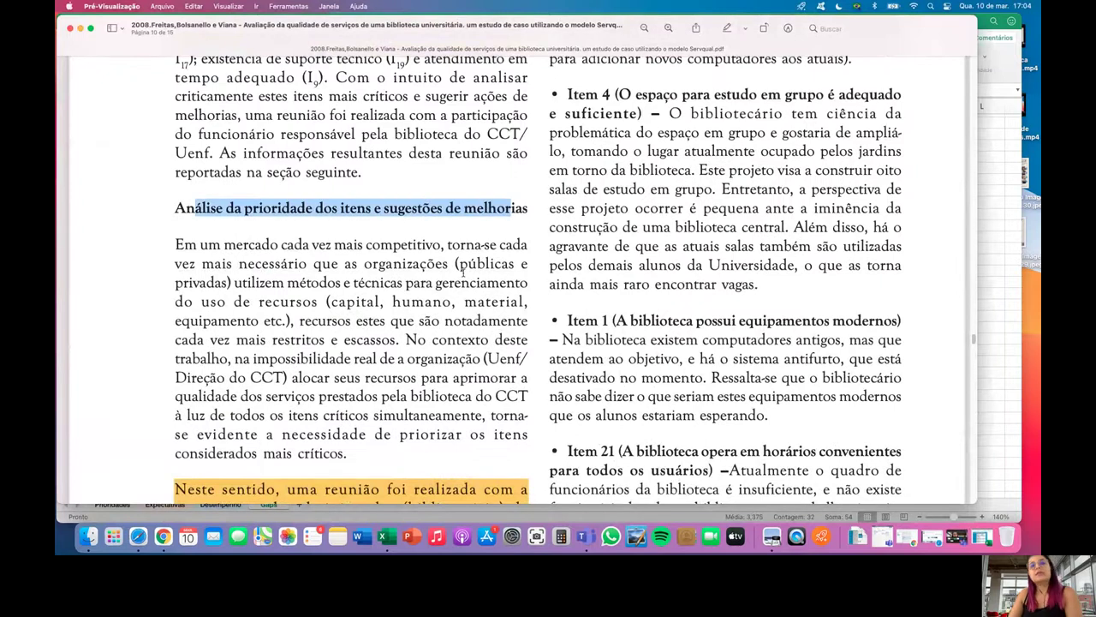
# Step: Select the Item 20 heading on sufficient computers with Internet in the article's item-by-item analysis
pyautogui.scroll(-8, 463, 272)
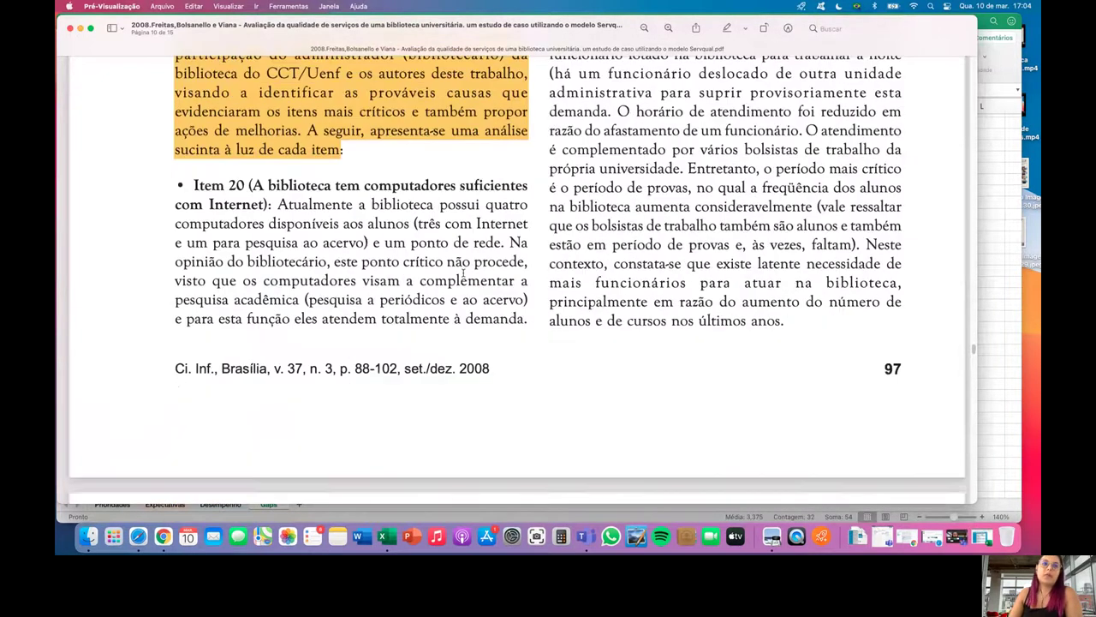
pyautogui.moveTo(196, 271); pyautogui.dragTo(275, 291)
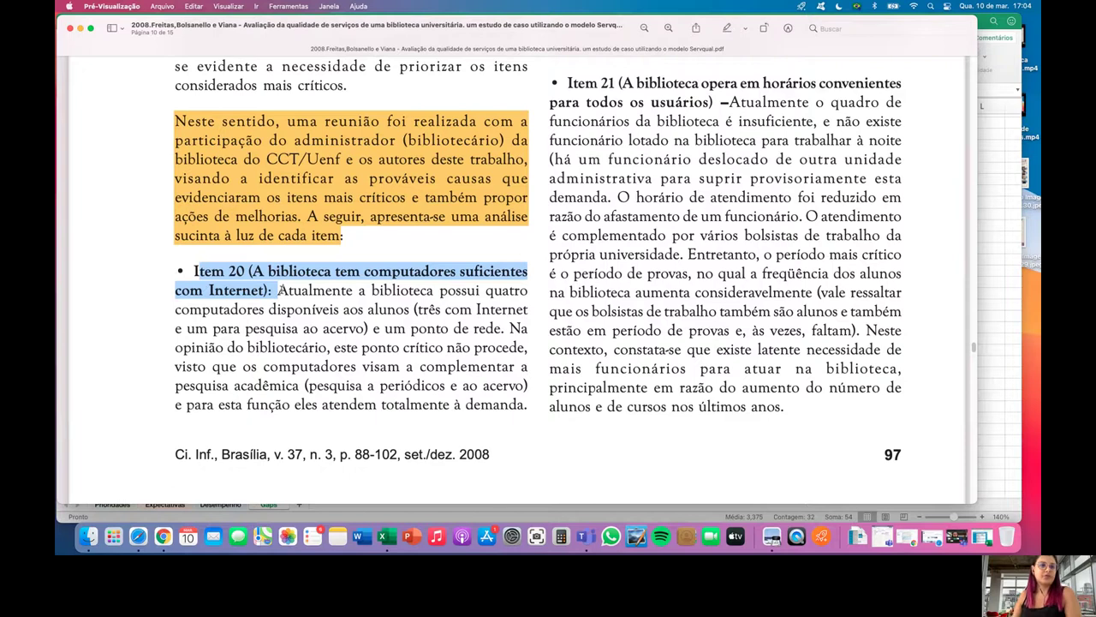
pyautogui.click(384, 4)
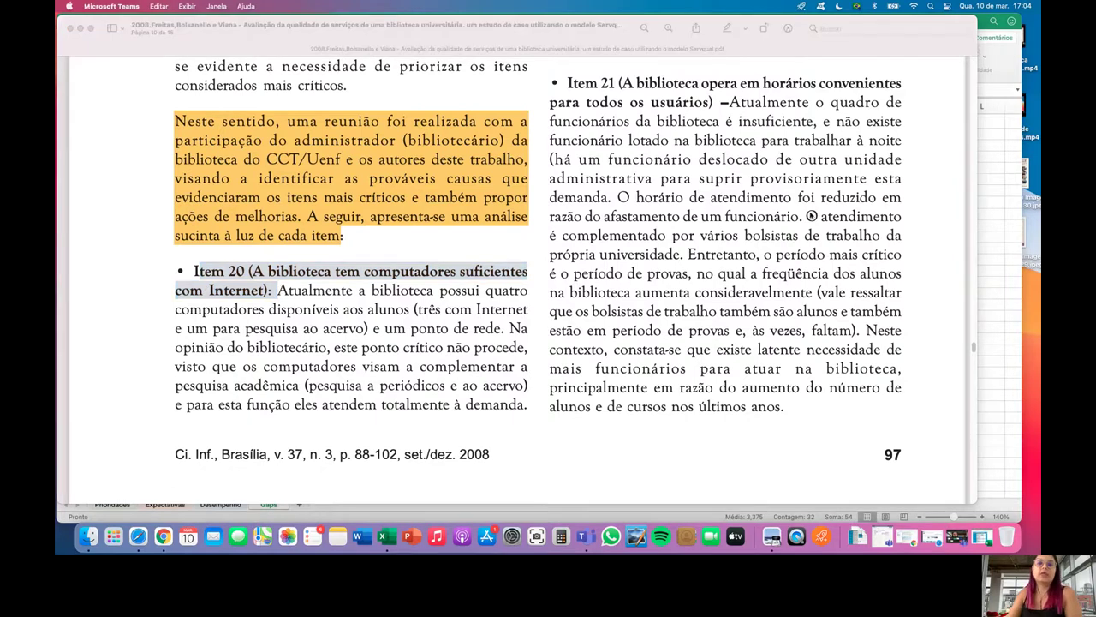
# Step: Examine the improvement actions for Item 20, selecting the passages on network points, a table, notebooks and replacing old computers
pyautogui.scroll(3, 828, 234)
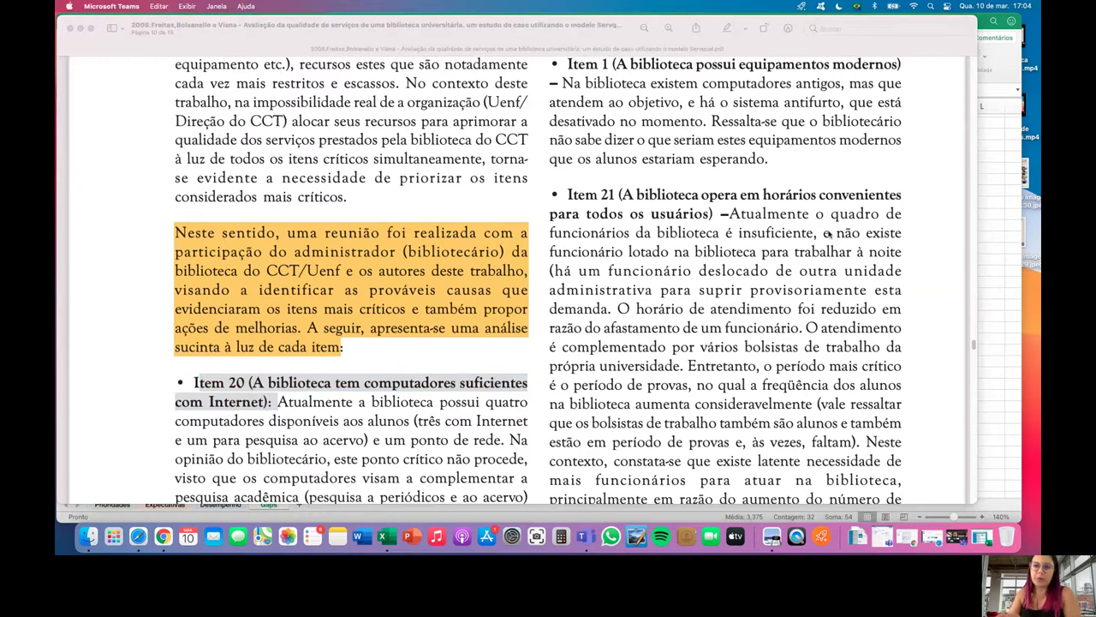
pyautogui.scroll(1, 844, 301)
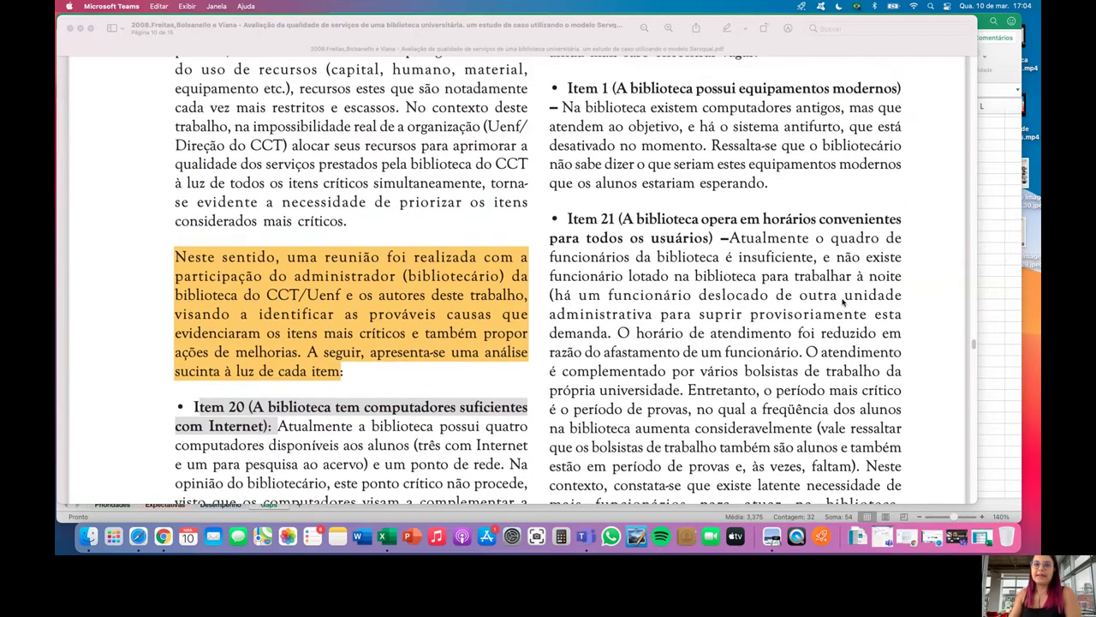
pyautogui.scroll(10, 843, 301)
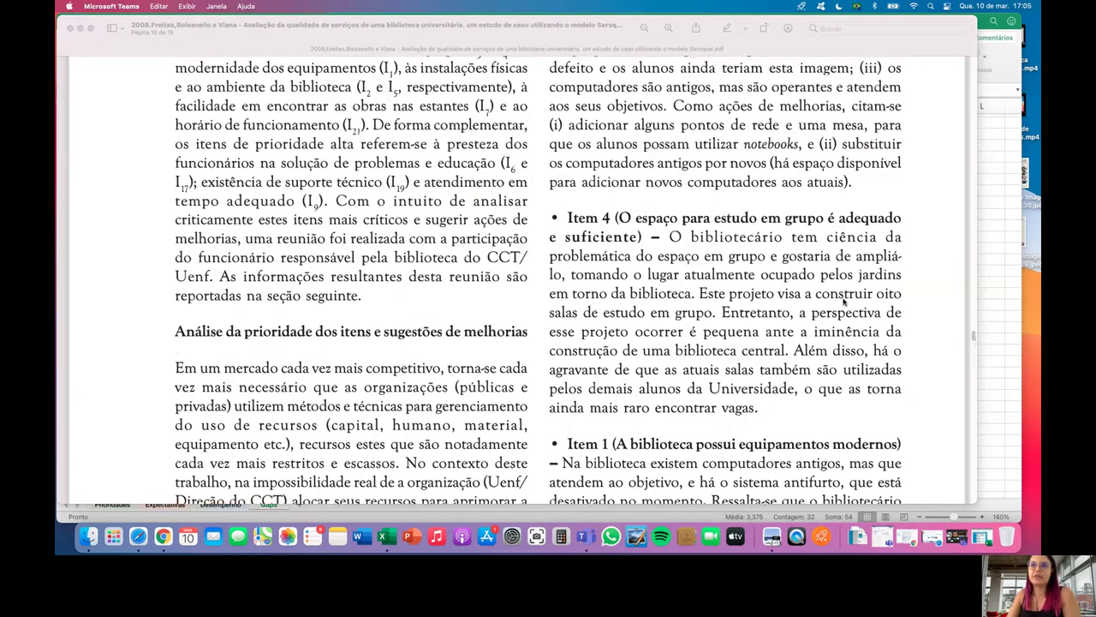
pyautogui.scroll(9, 844, 301)
pyautogui.scroll(-4, 843, 302)
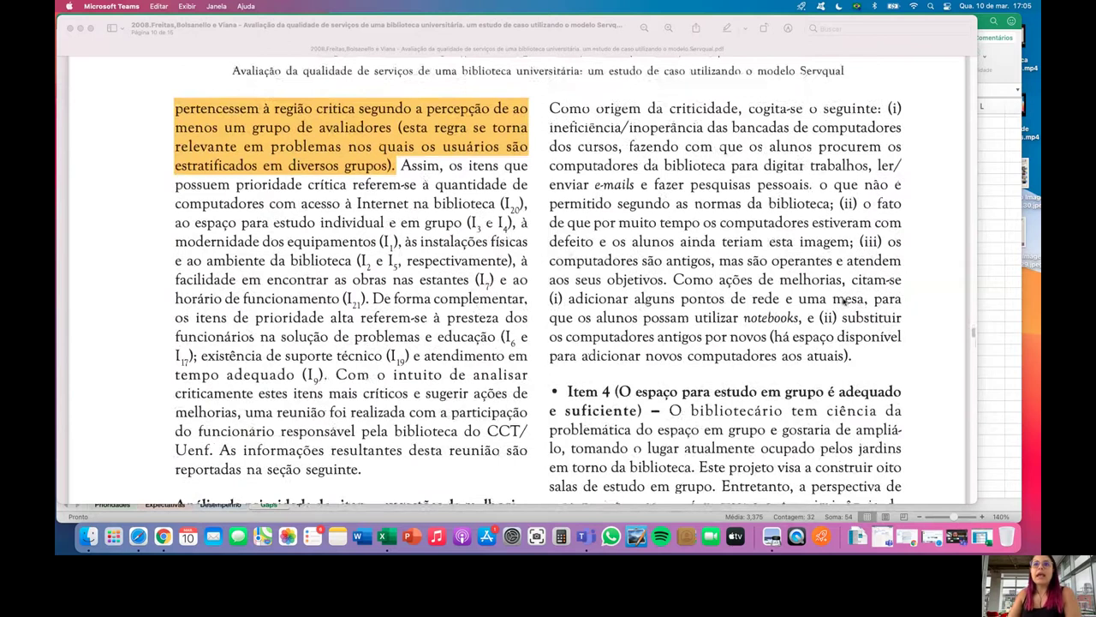
pyautogui.scroll(-1, 843, 301)
pyautogui.click(722, 272)
pyautogui.moveTo(673, 254); pyautogui.dragTo(845, 257)
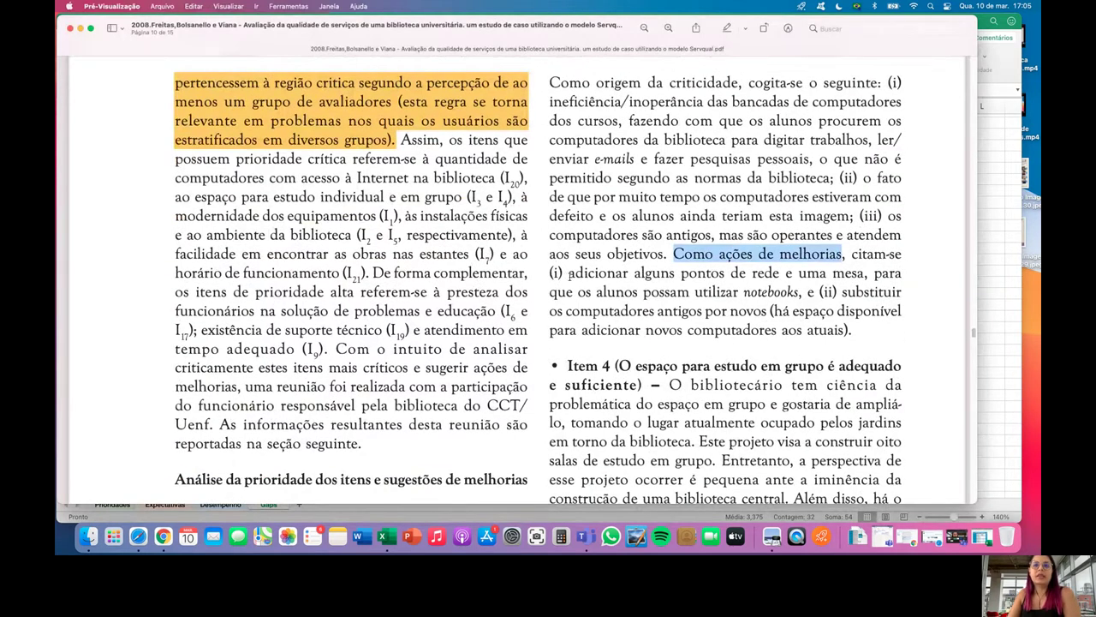
pyautogui.moveTo(568, 272); pyautogui.dragTo(874, 274)
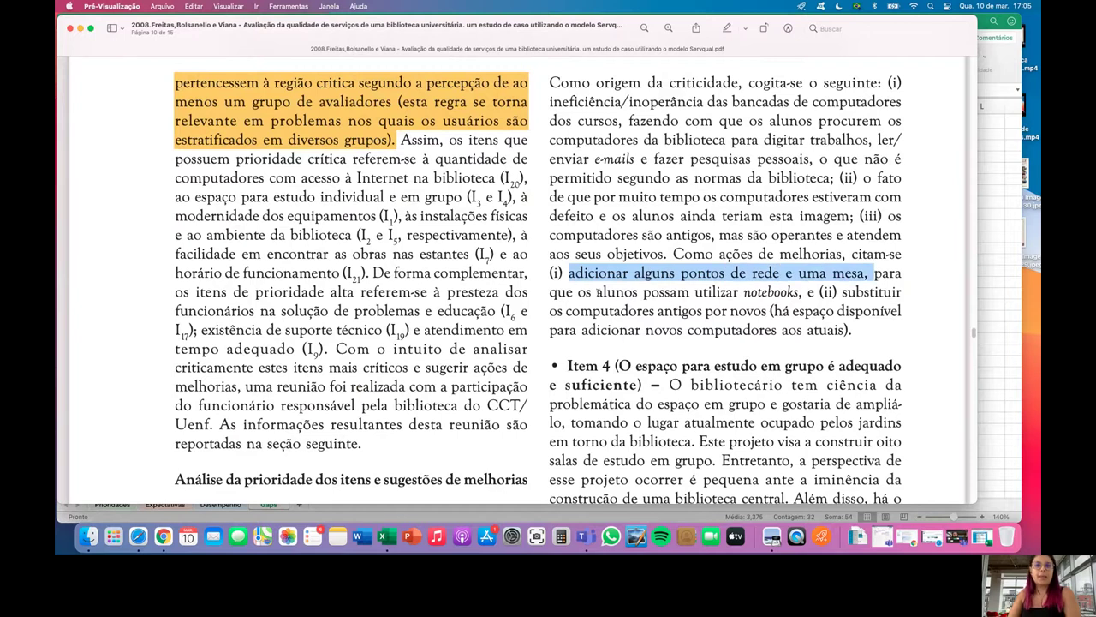
pyautogui.moveTo(597, 292); pyautogui.dragTo(813, 292)
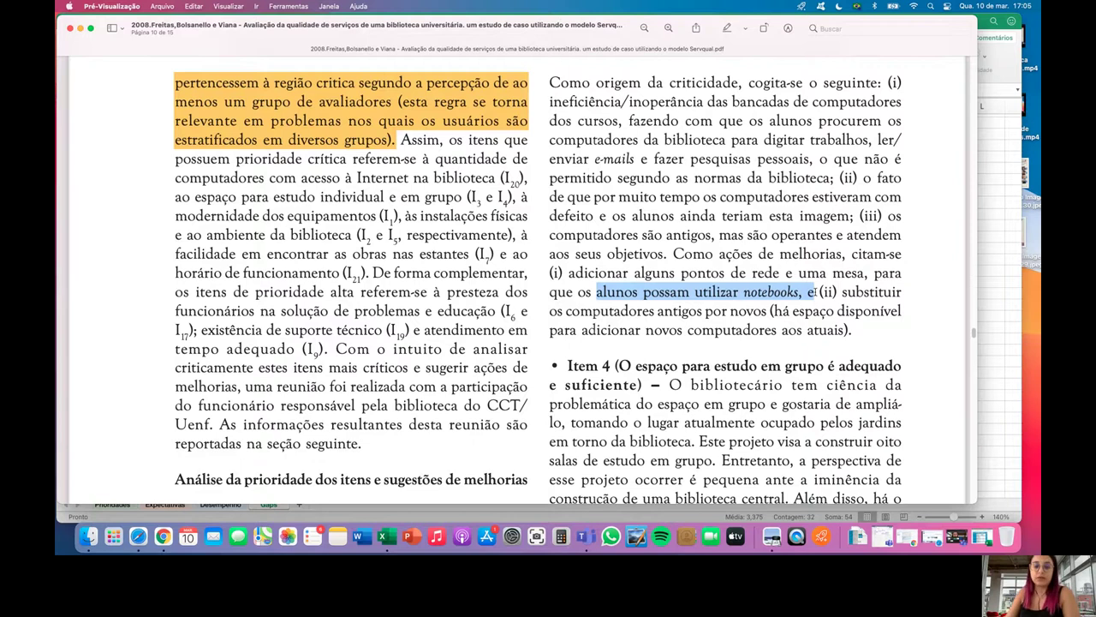
pyautogui.moveTo(821, 292); pyautogui.dragTo(884, 292)
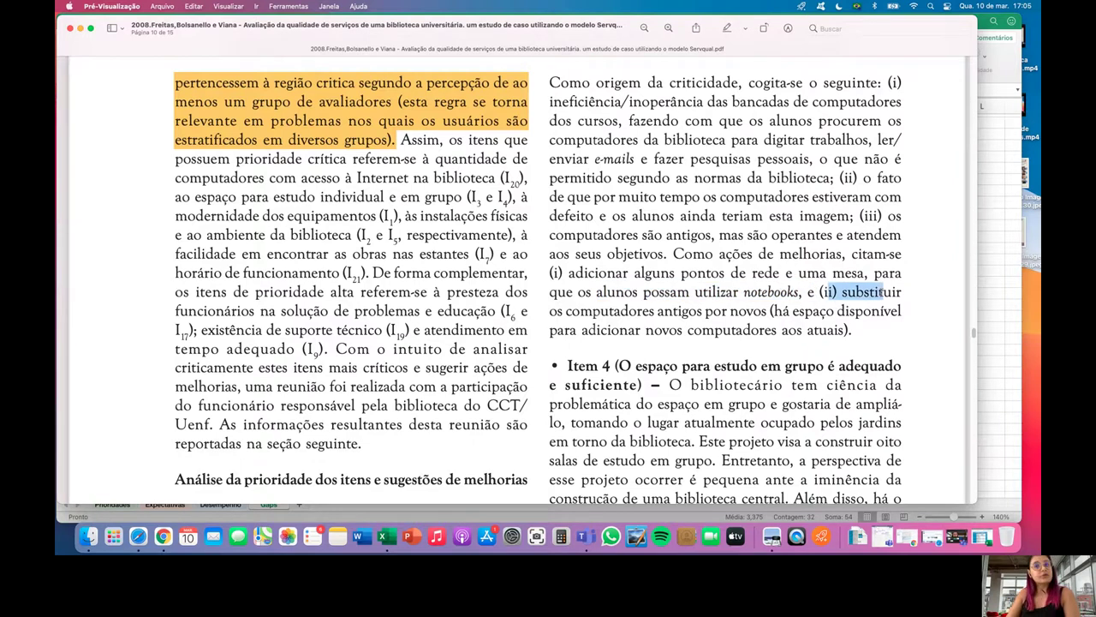
pyautogui.moveTo(567, 310); pyautogui.dragTo(782, 311)
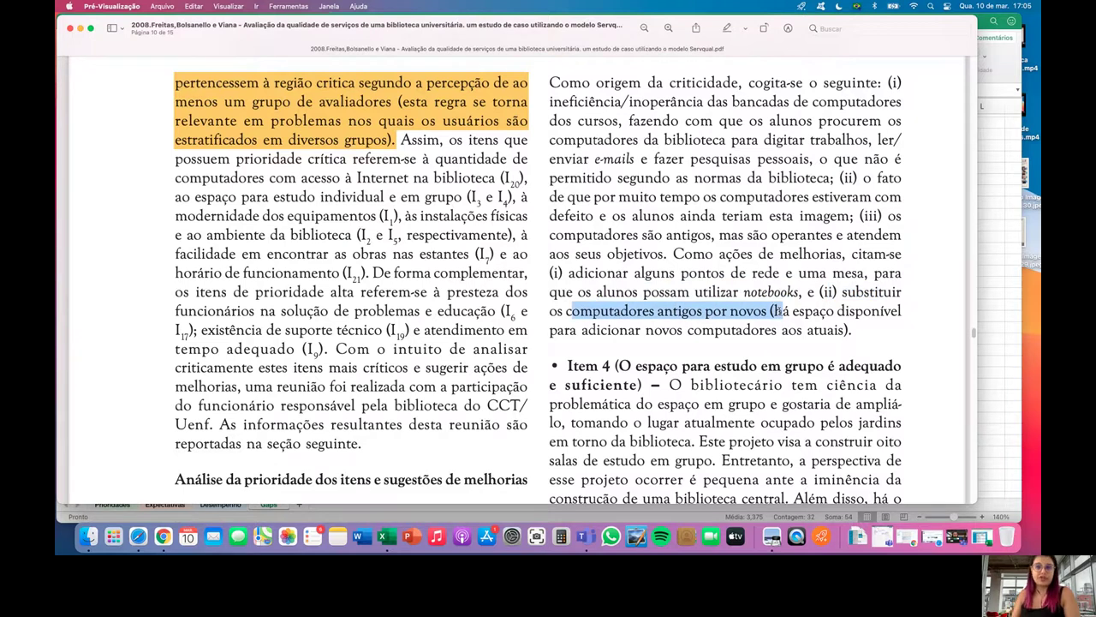
pyautogui.moveTo(688, 330); pyautogui.dragTo(782, 332)
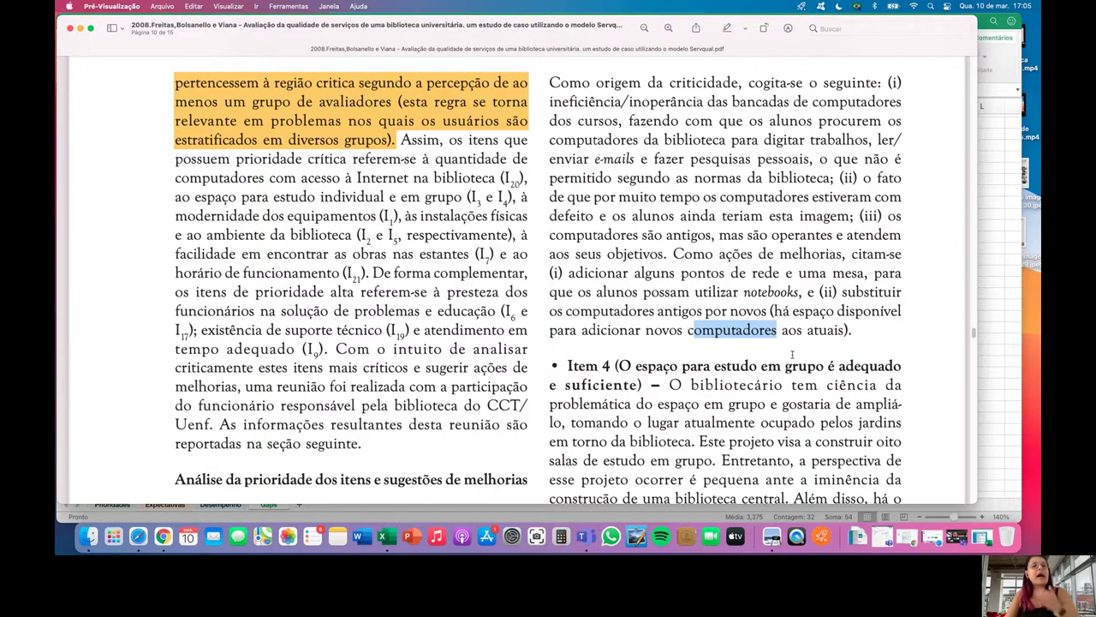
# Step: Minimise the article, switch to the Modelo_de_Questionario_SERVQUAL workbook in Excel and look through its Resultado Geral da Qualidade table
pyautogui.click(80, 31)
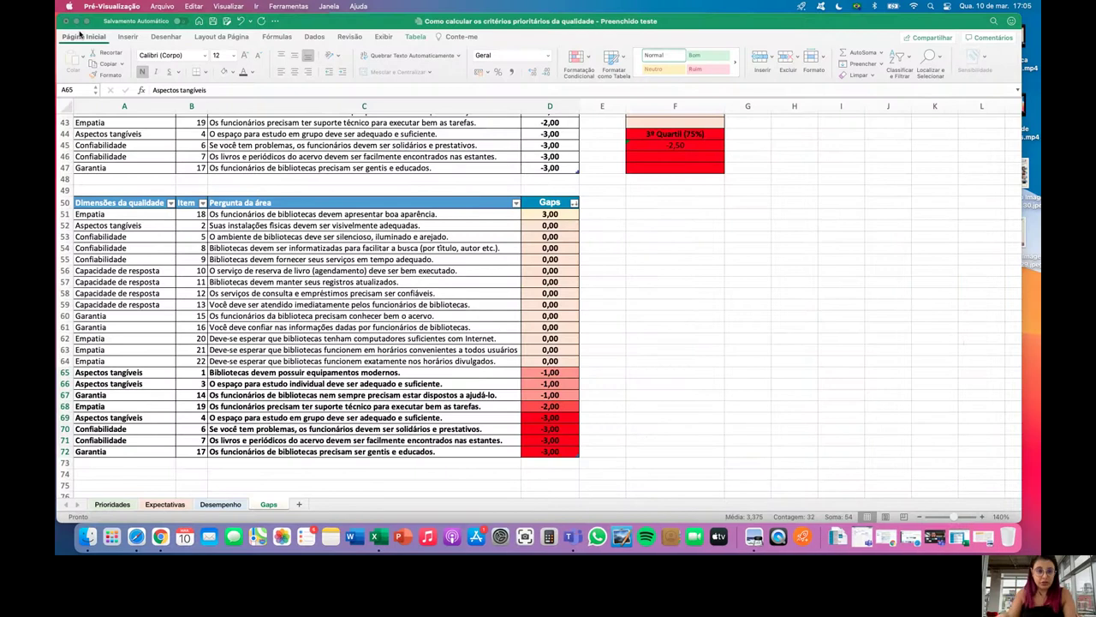
pyautogui.click(958, 540)
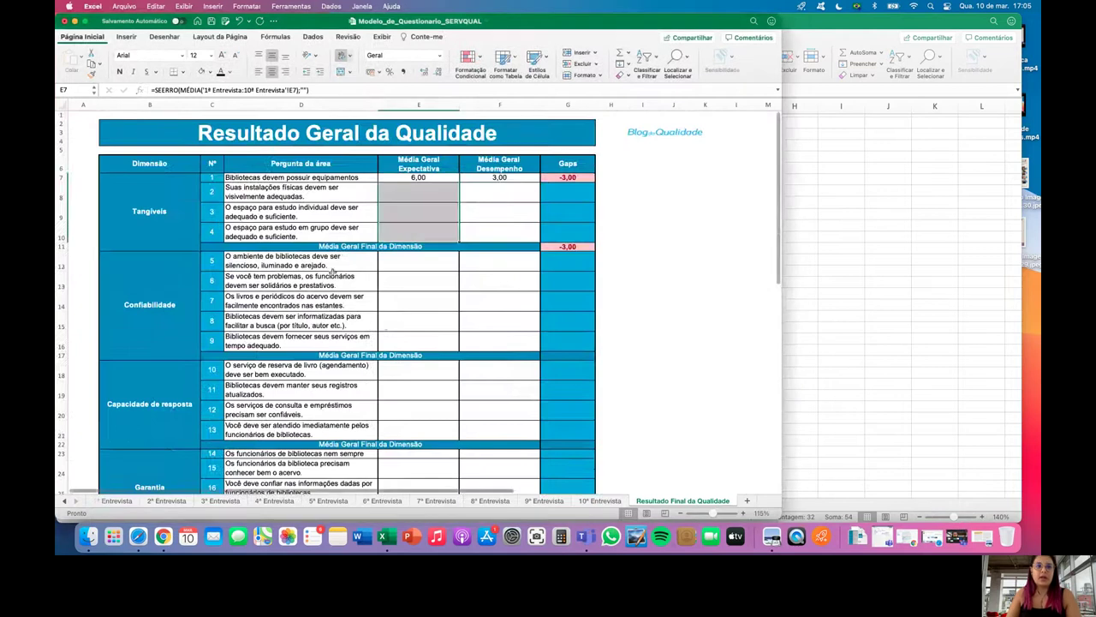
pyautogui.scroll(-10, 333, 271)
pyautogui.scroll(10, 333, 315)
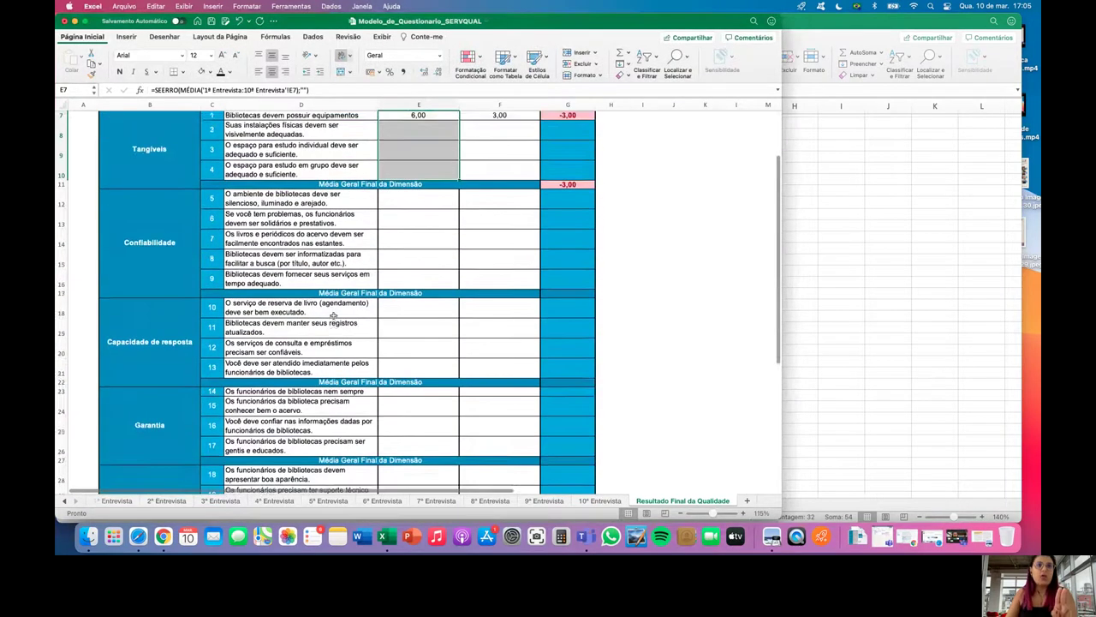
pyautogui.scroll(3, 333, 315)
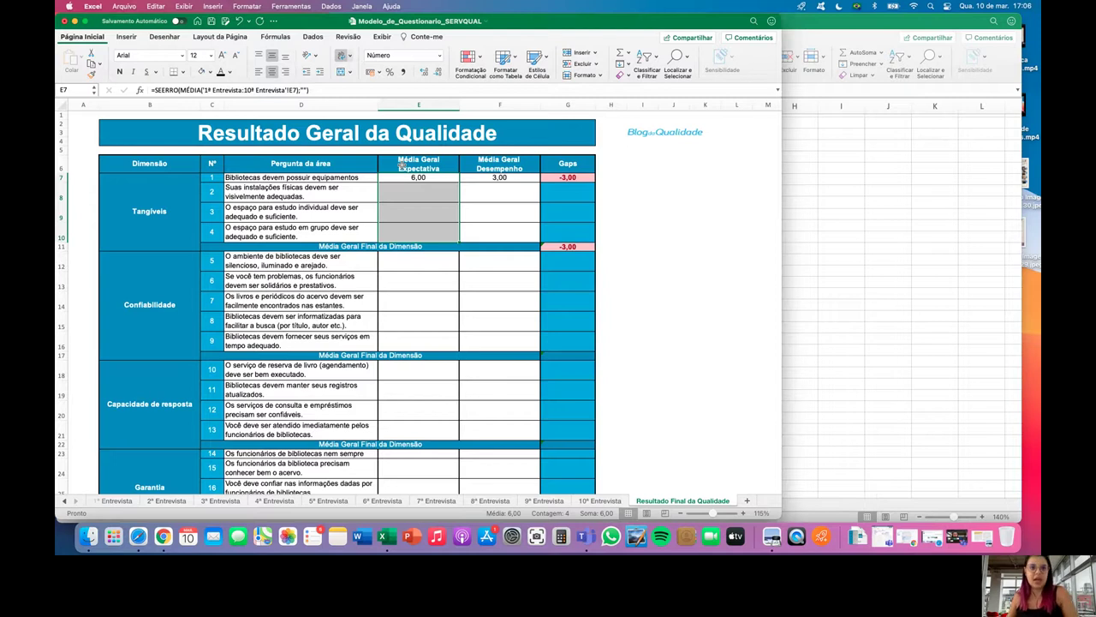
# Step: Look through the 1ª to 6ª Entrevista sheets and return to the Resultado Final da Qualidade sheet
pyautogui.click(116, 501)
pyautogui.click(167, 501)
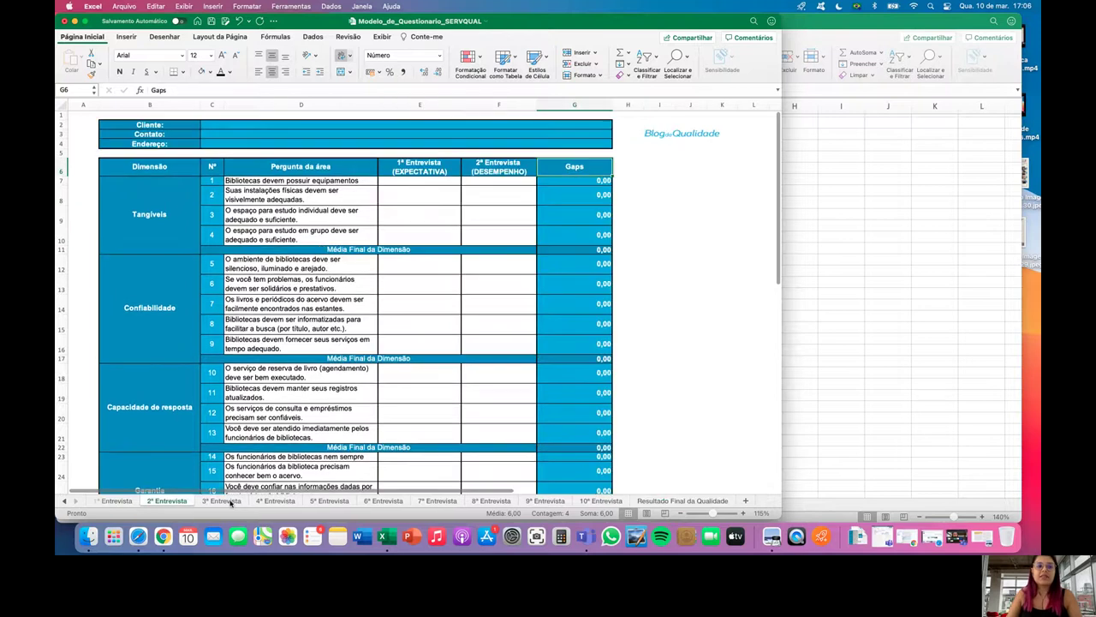
pyautogui.click(224, 502)
pyautogui.click(274, 502)
pyautogui.click(329, 501)
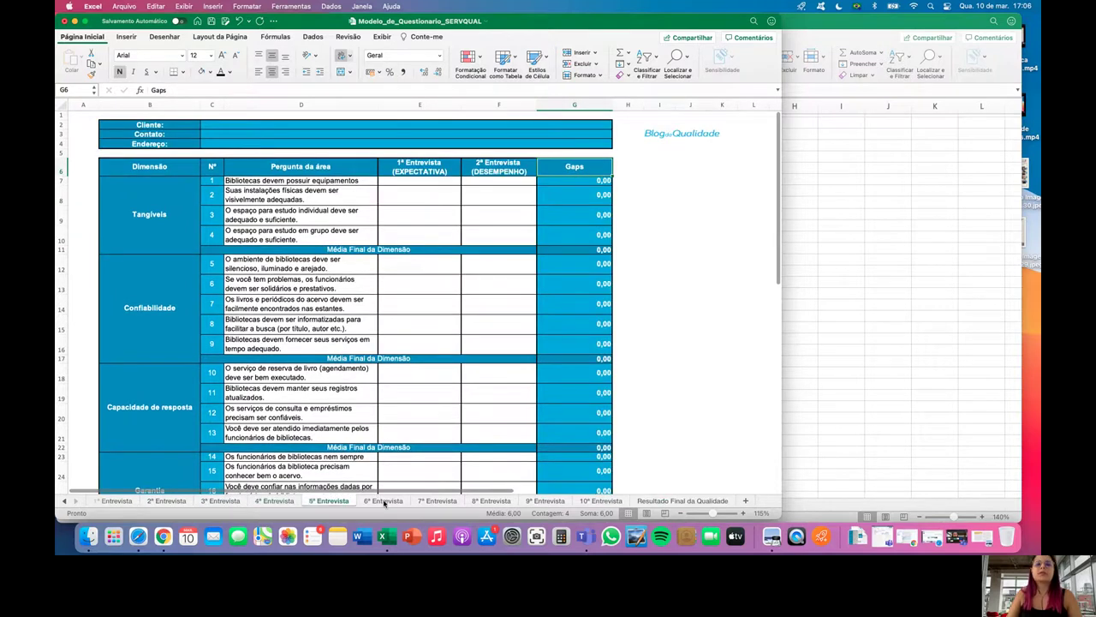
pyautogui.click(382, 501)
pyautogui.click(653, 503)
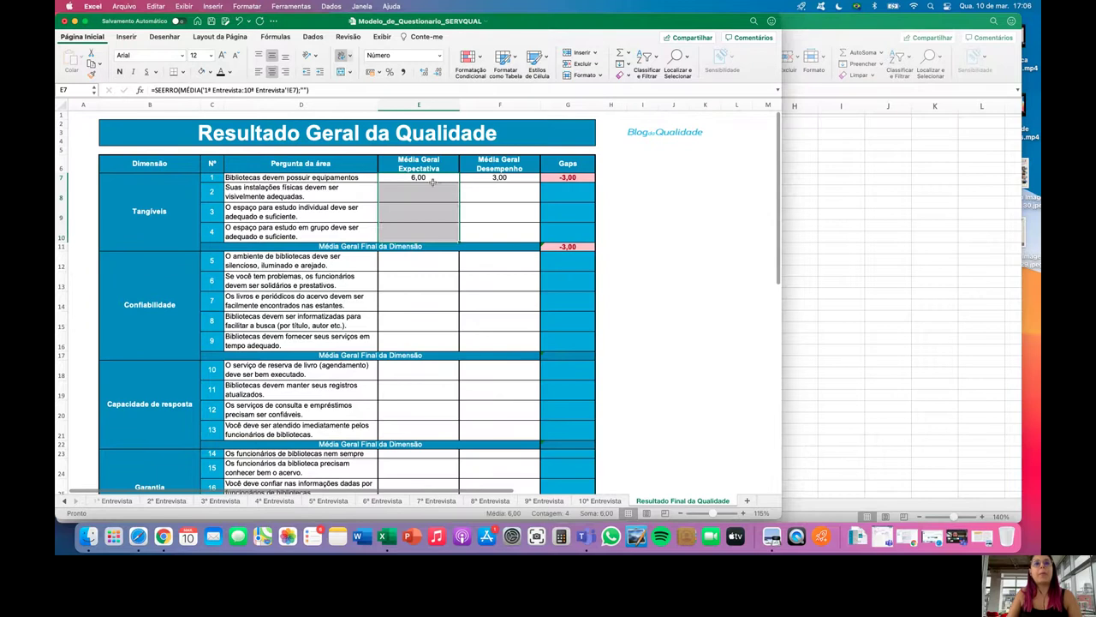
# Step: Inspect the average formula behind the expectation score of question 1 in the Resultado Geral da Qualidade table
pyautogui.click(432, 181)
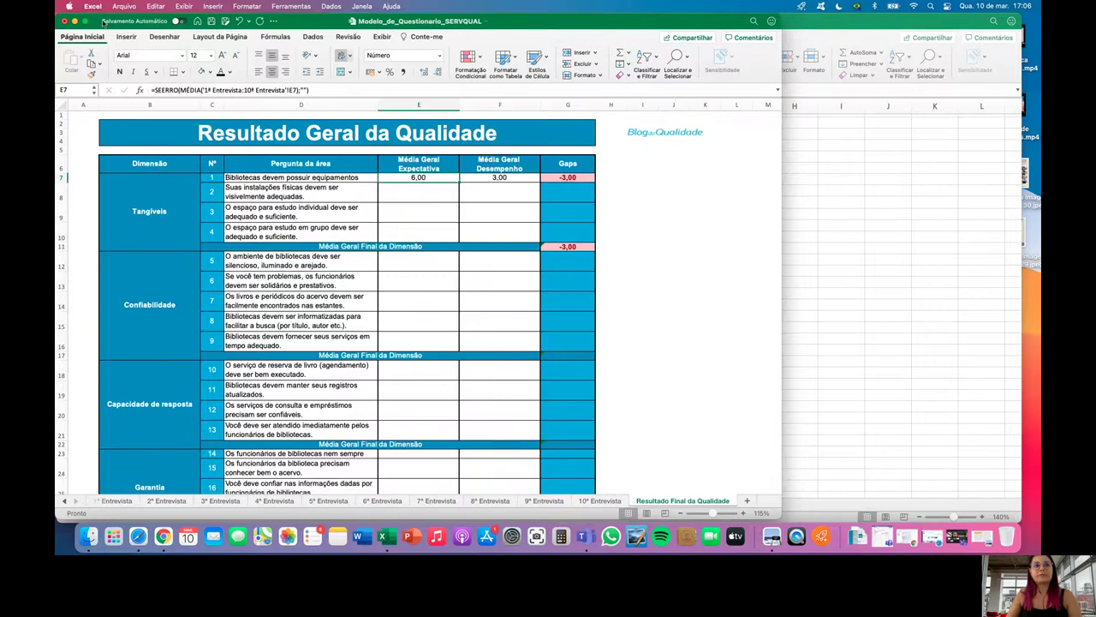
pyautogui.doubleClick(433, 180)
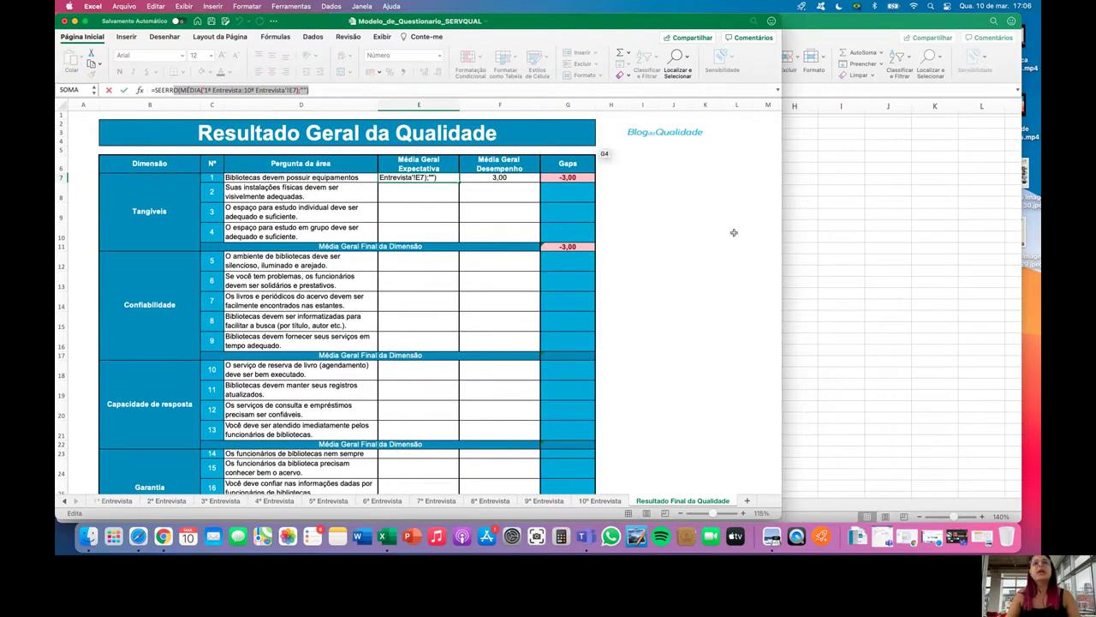
pyautogui.press('Return')
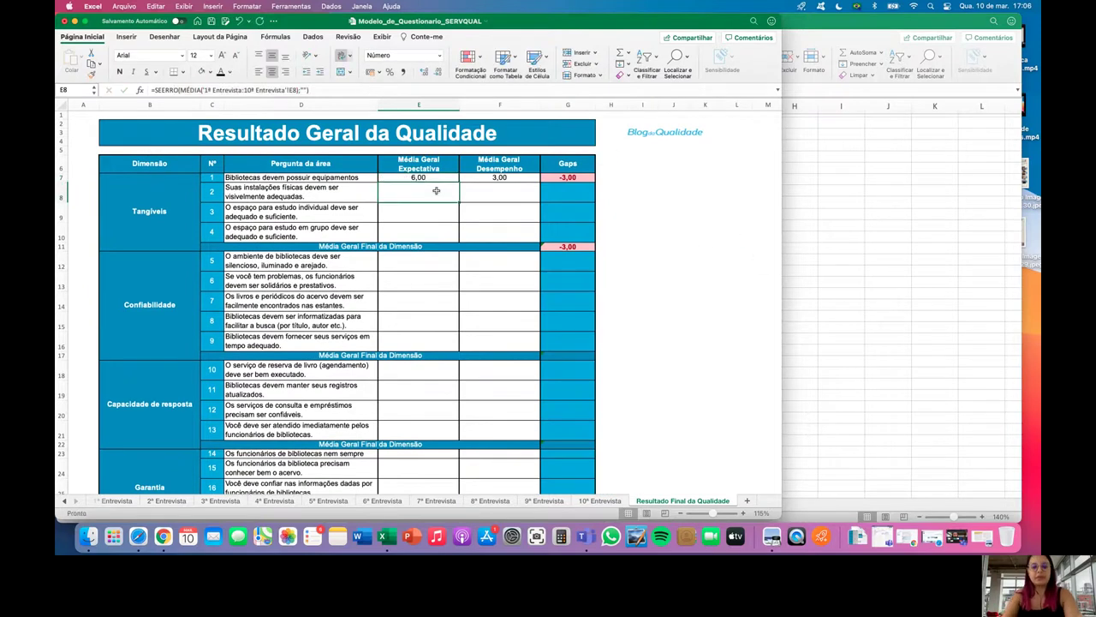
# Step: Enter an expectation of 4 and a performance of 3 for question 2, and minimise the SERVQUAL workbook
pyautogui.doubleClick(436, 191)
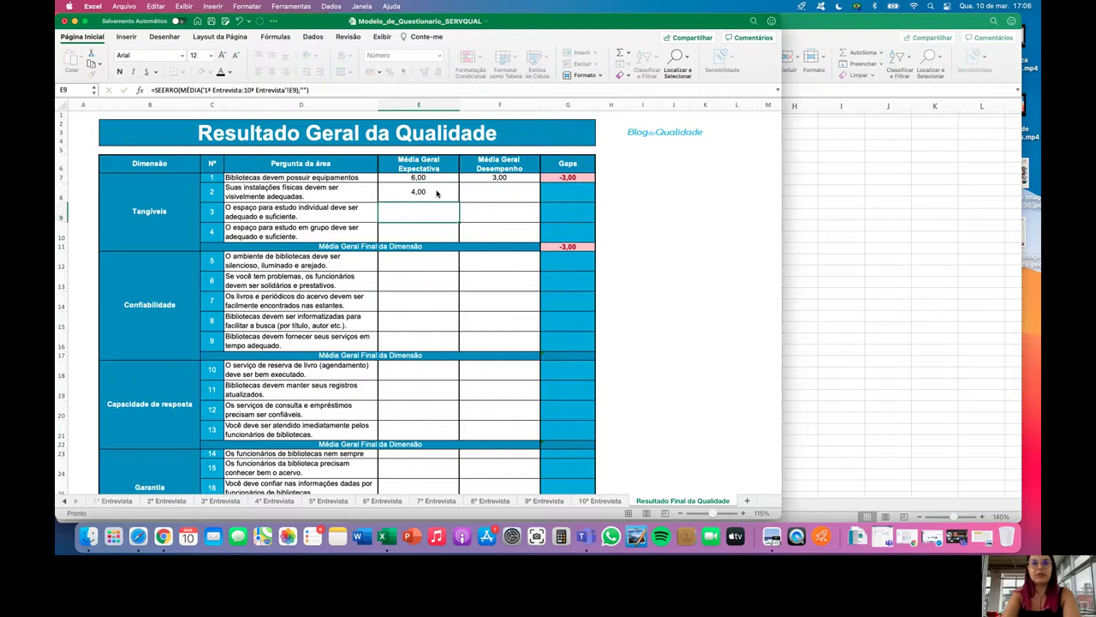
pyautogui.press('Tab')
pyautogui.press('F2')
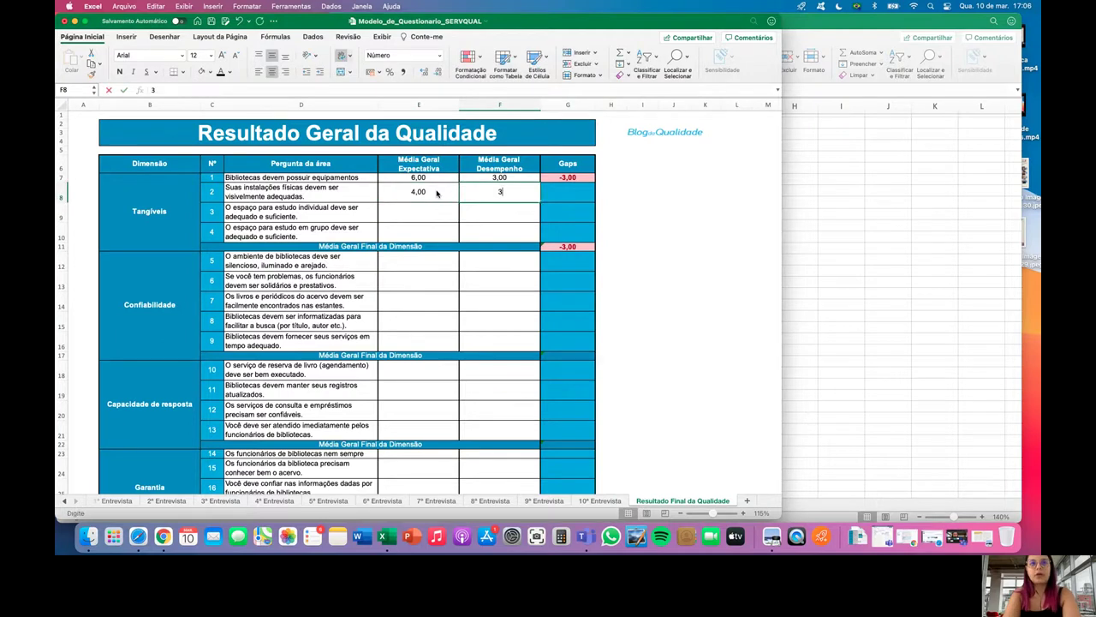
pyautogui.press('Return')
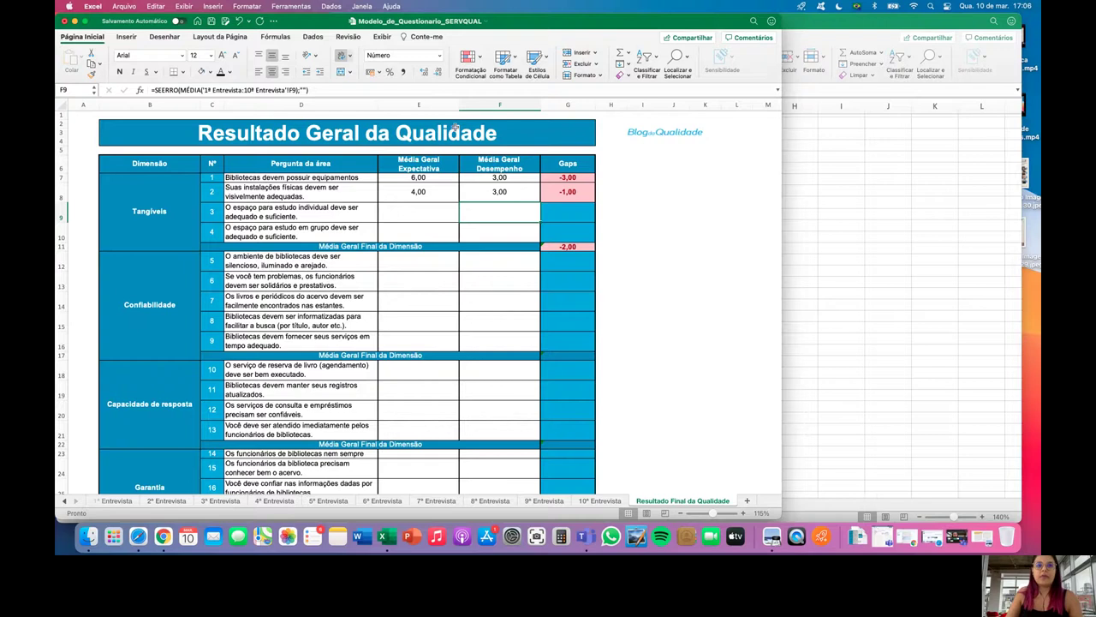
pyautogui.click(75, 21)
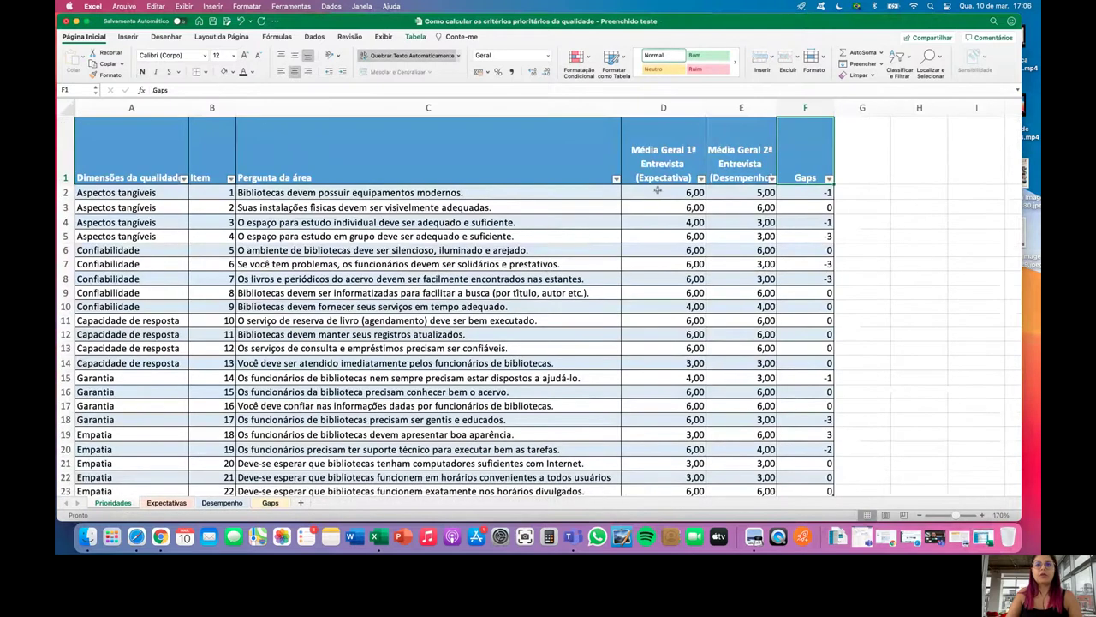
# Step: Examine the expectation, performance and gap cells of item 1 on the Prioridades sheet, checking what the Gaps cell contains
pyautogui.click(661, 193)
pyautogui.scroll(-2, 663, 368)
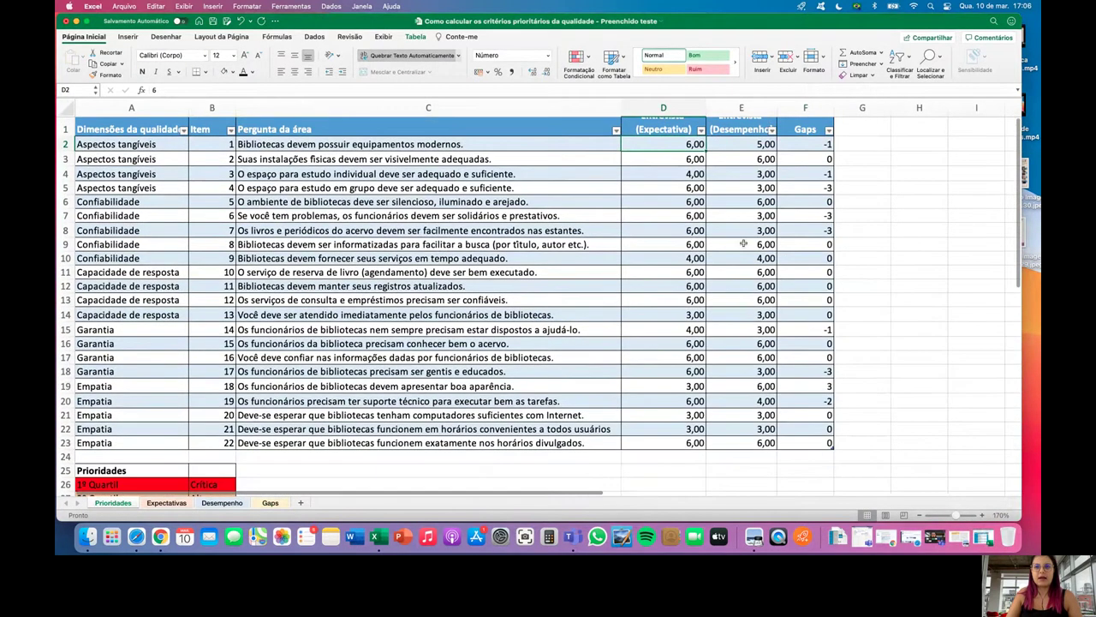
pyautogui.scroll(2, 786, 255)
pyautogui.click(820, 192)
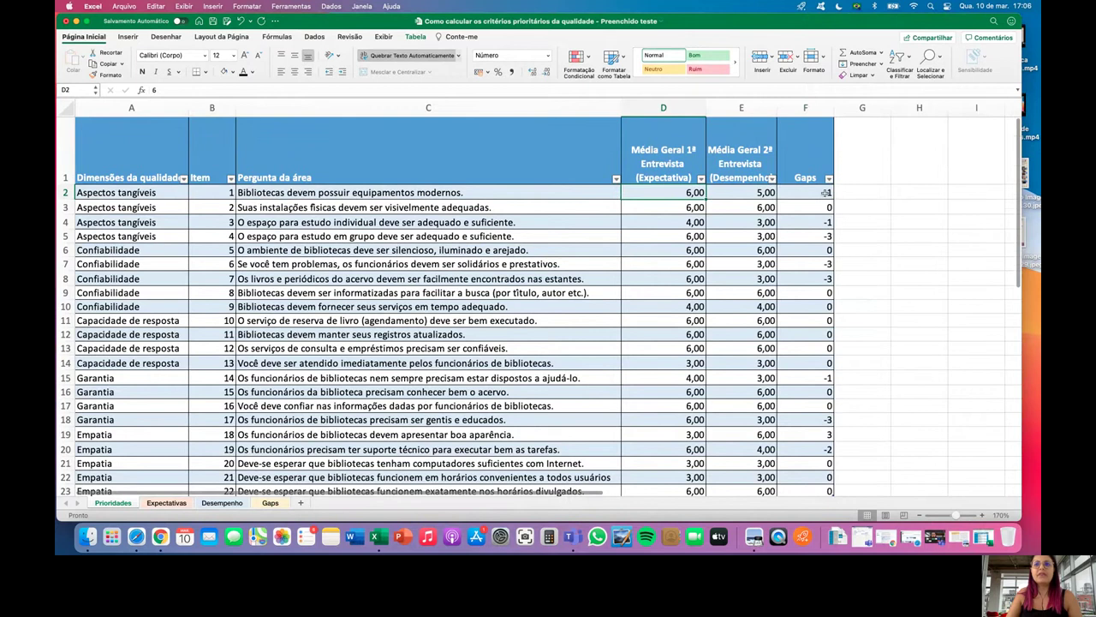
pyautogui.click(250, 89)
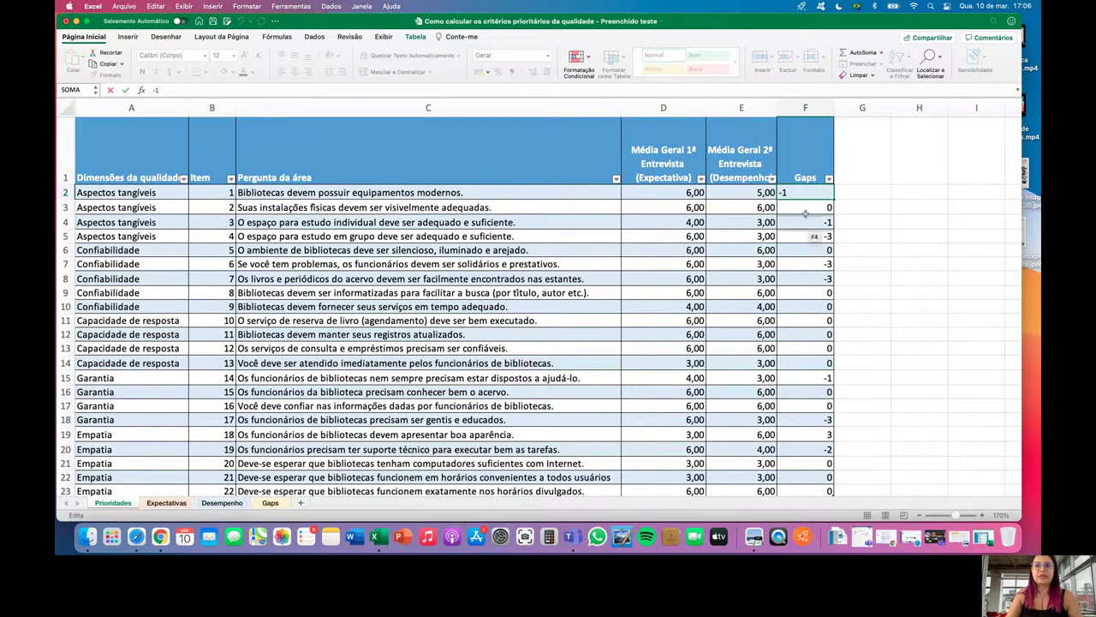
pyautogui.press('Return')
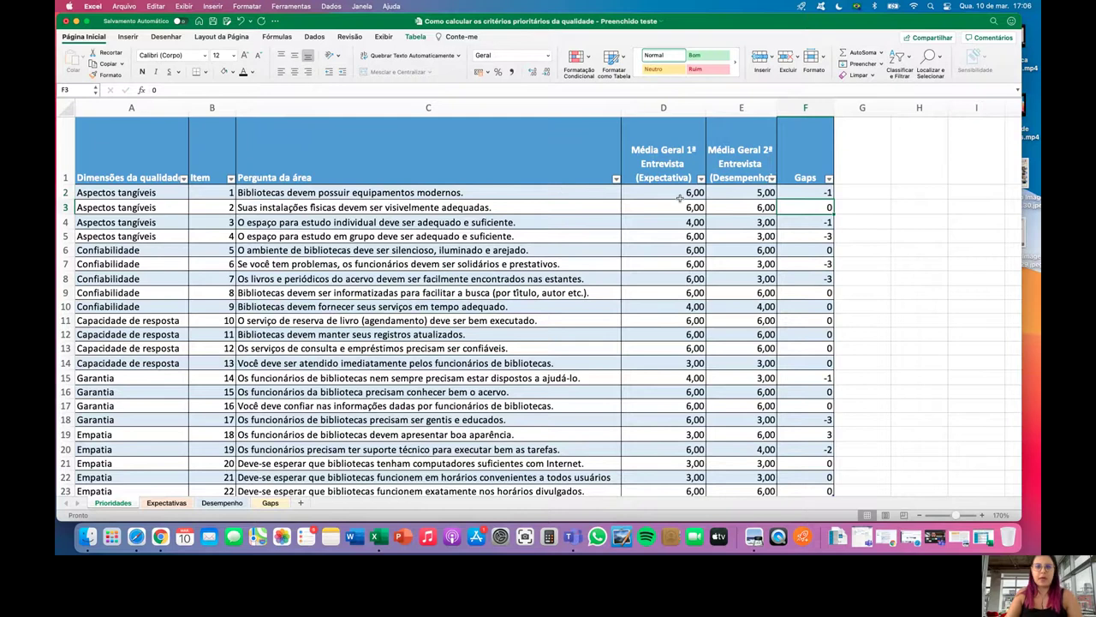
pyautogui.click(758, 193)
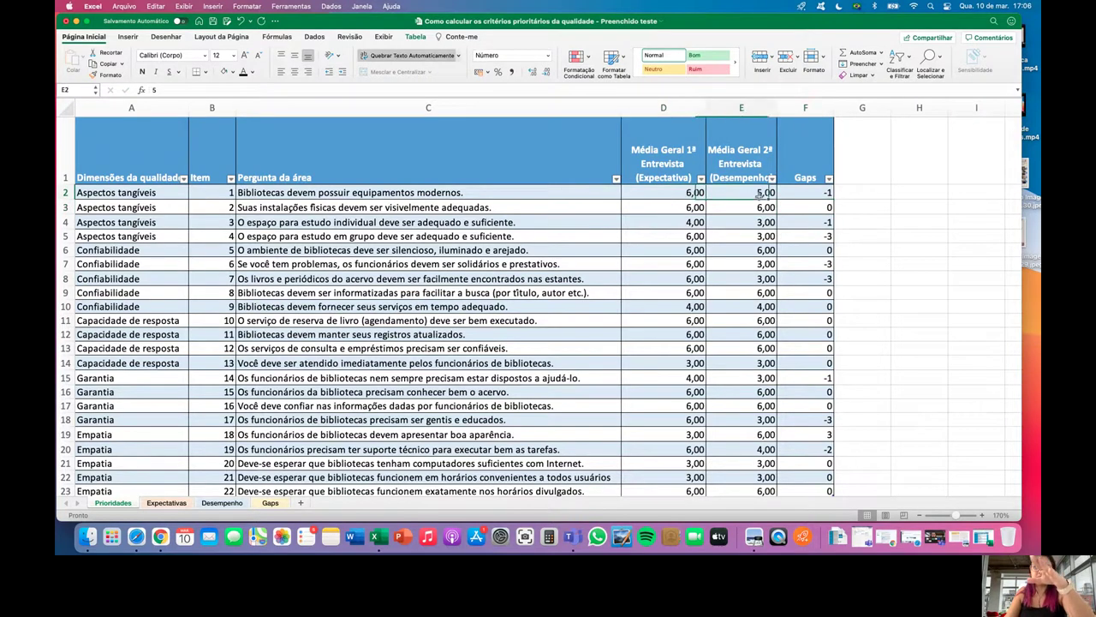
pyautogui.press('Right')
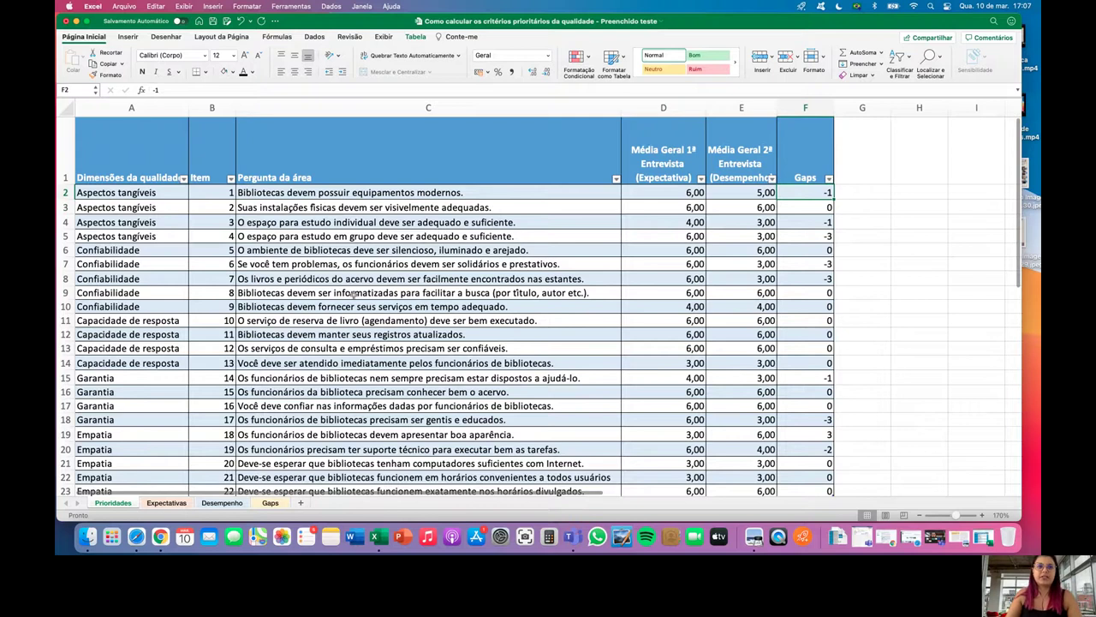
# Step: Switch to the Expectativas sheet and inspect the formula behind item 1's expectation average
pyautogui.click(166, 503)
pyautogui.click(269, 90)
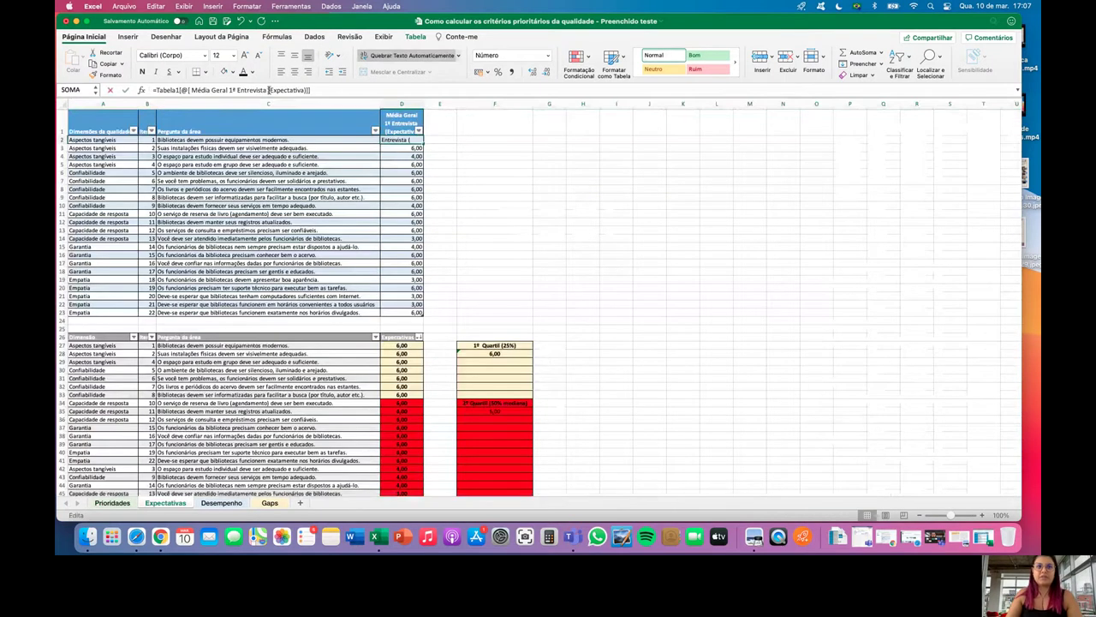
pyautogui.press('Return')
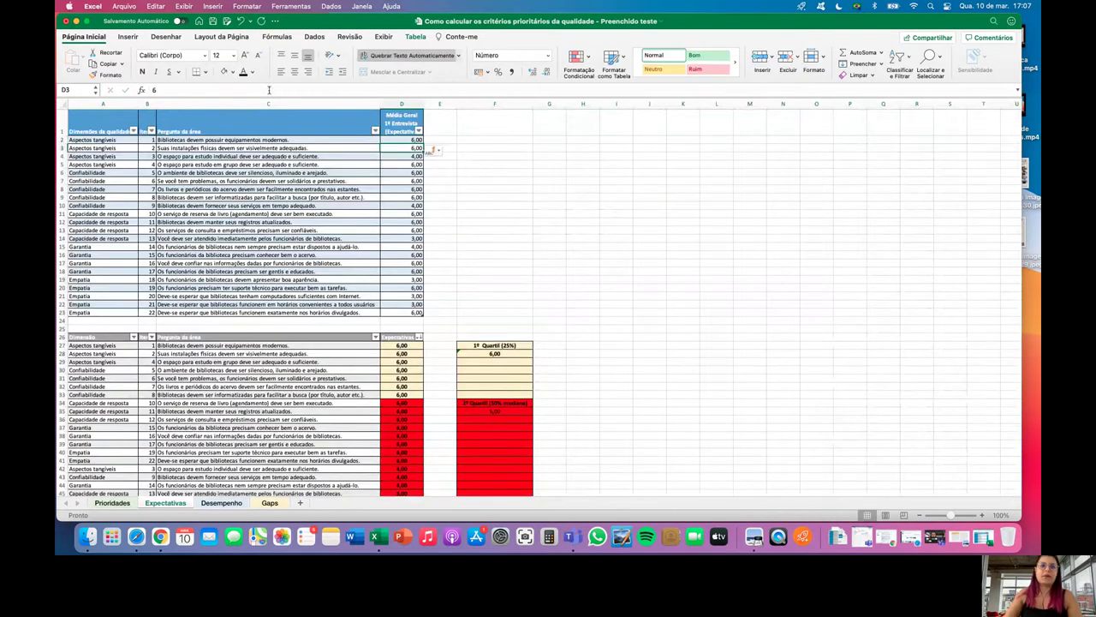
# Step: Examine the sorted expectation tables and quartile blocks on the Expectativas sheet, including the median formula of the 1º Quartil
pyautogui.scroll(-5, 516, 329)
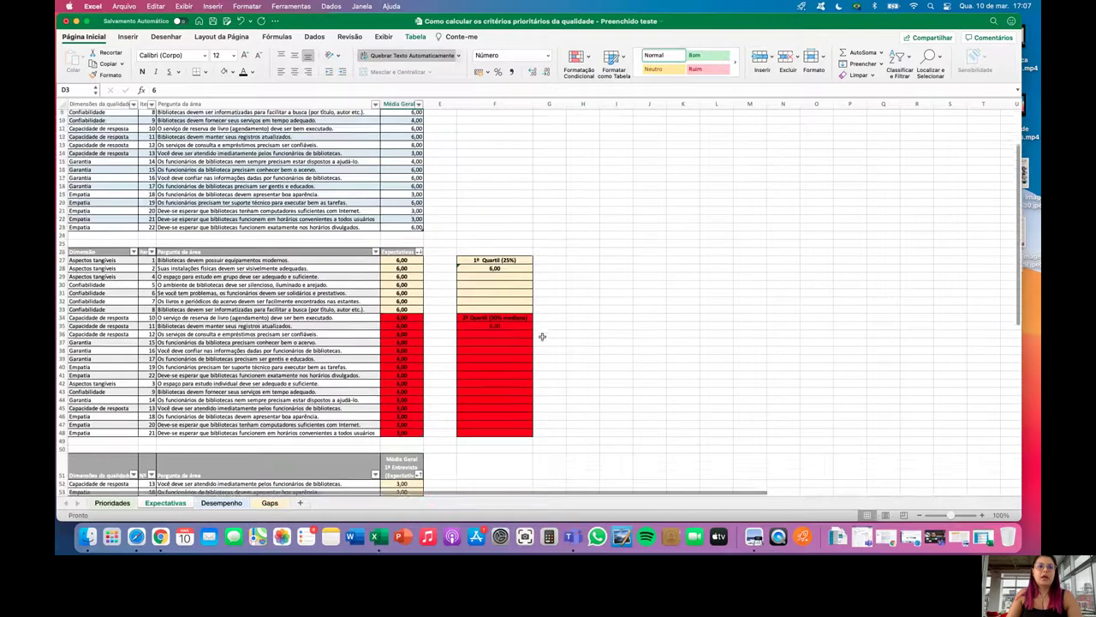
pyautogui.scroll(3, 542, 337)
pyautogui.scroll(-8, 540, 335)
pyautogui.scroll(5, 440, 333)
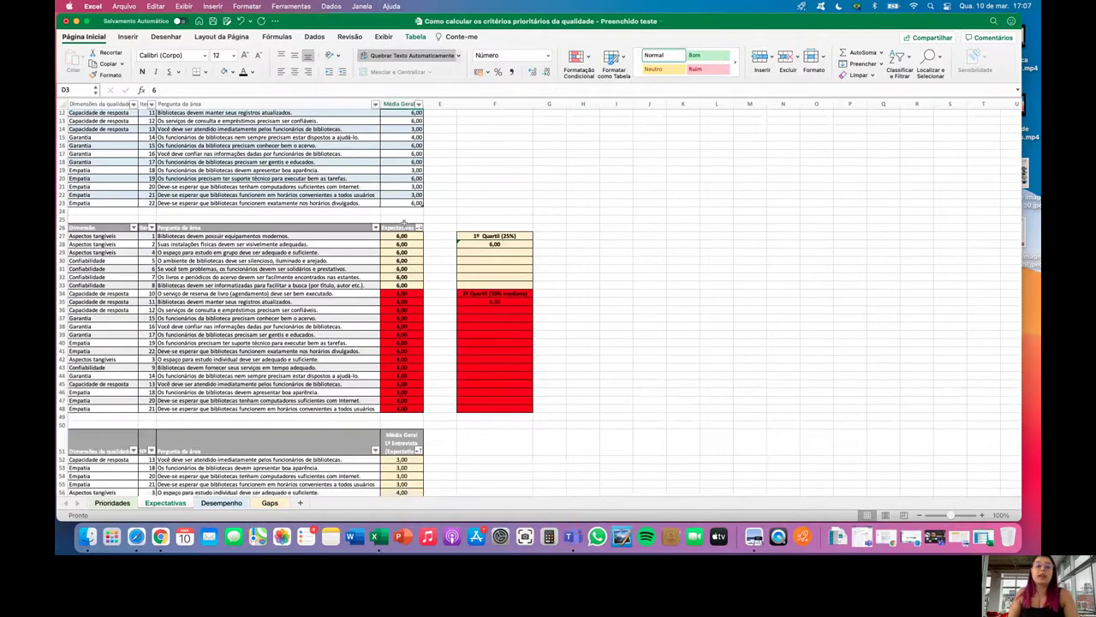
pyautogui.click(516, 253)
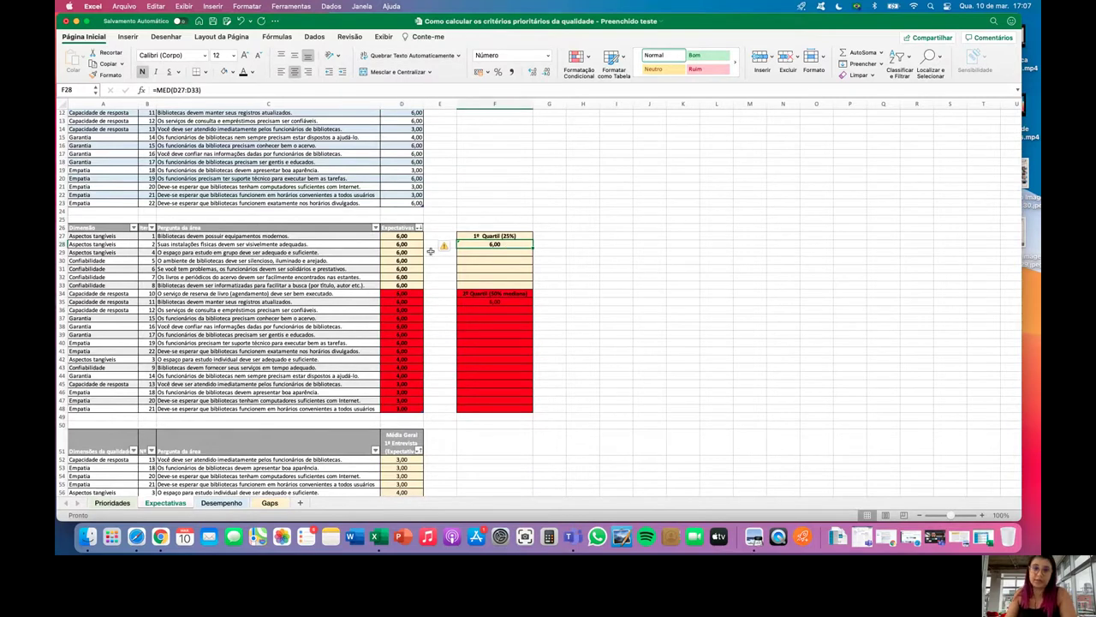
pyautogui.scroll(-10, 430, 271)
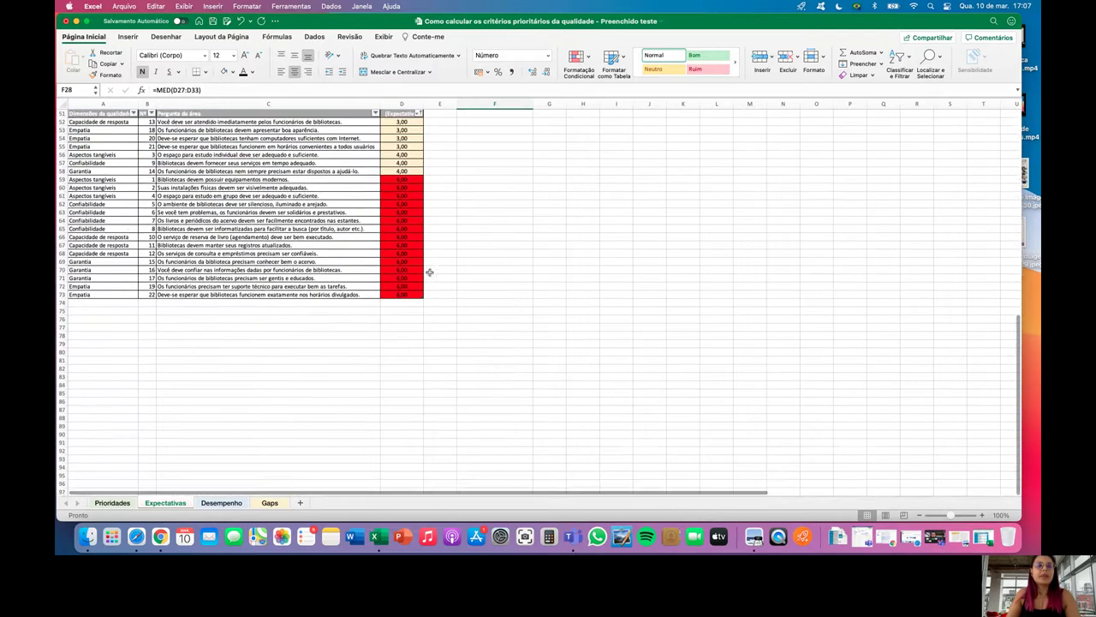
pyautogui.scroll(5, 430, 272)
pyautogui.scroll(2, 454, 349)
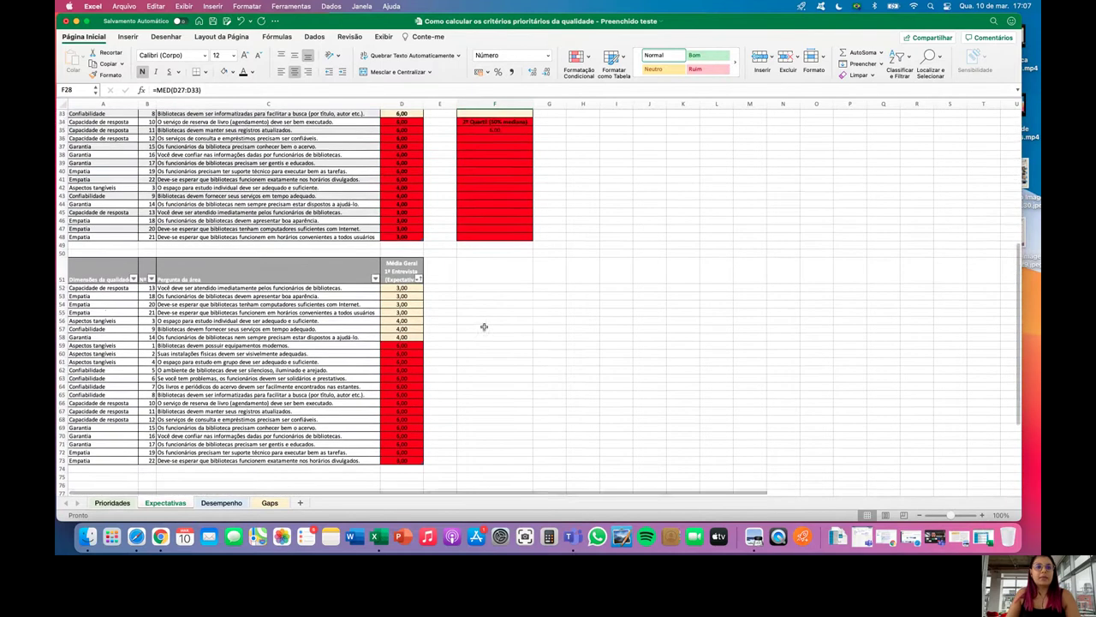
pyautogui.scroll(3, 484, 326)
pyautogui.scroll(-4, 483, 326)
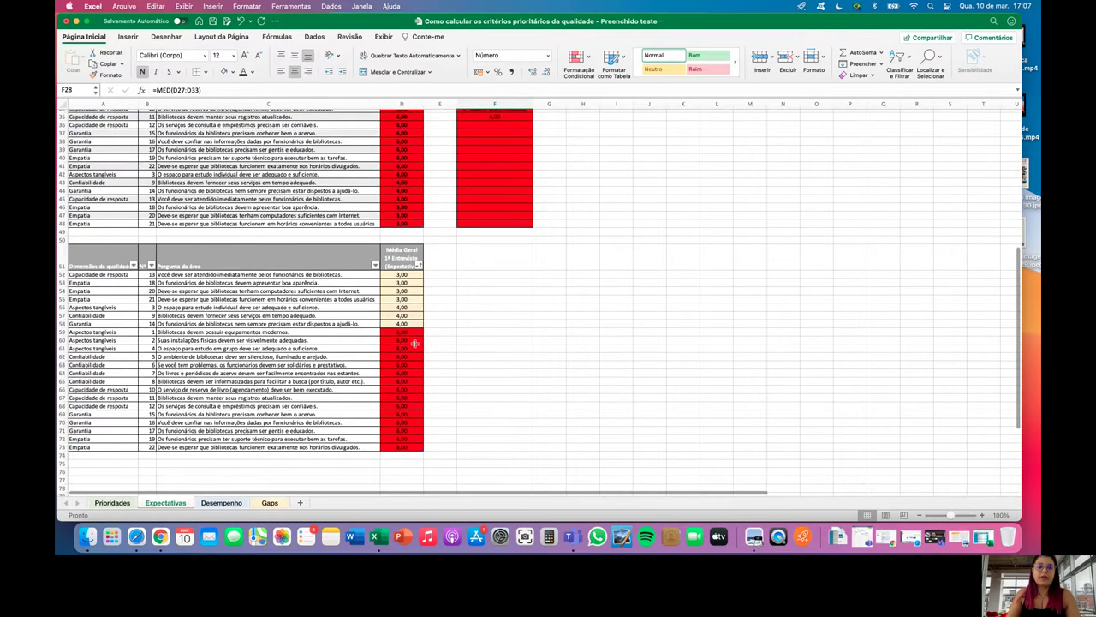
# Step: Revisit the Prioridades sheet, return to Expectativas and view the sort and filter options of its Expectativas column
pyautogui.click(112, 503)
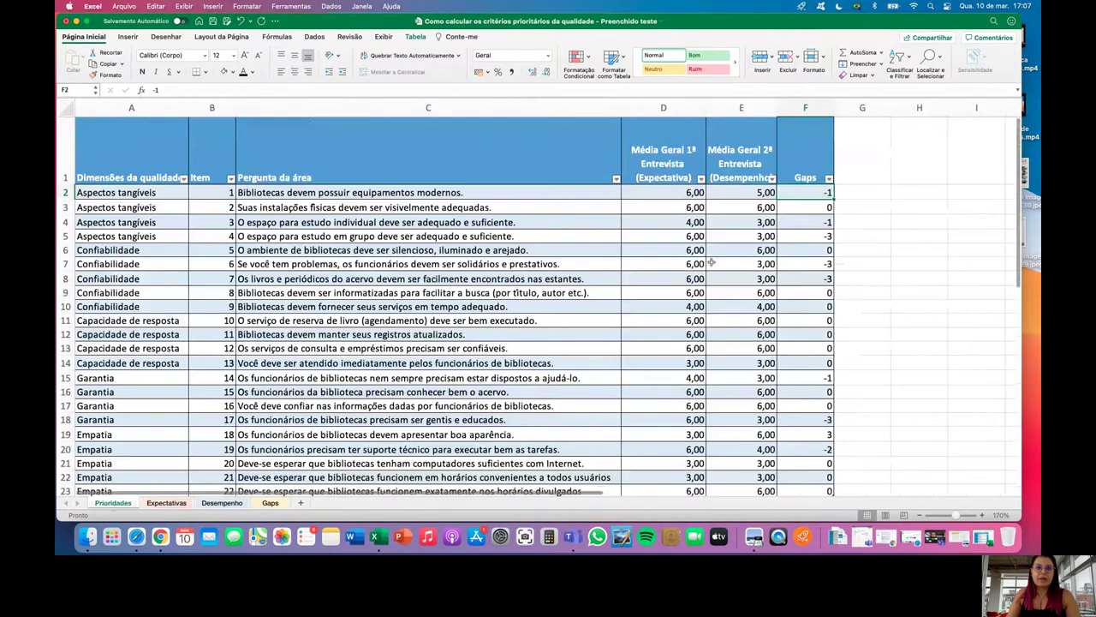
pyautogui.hotkey('ctrl', 'pagedown')
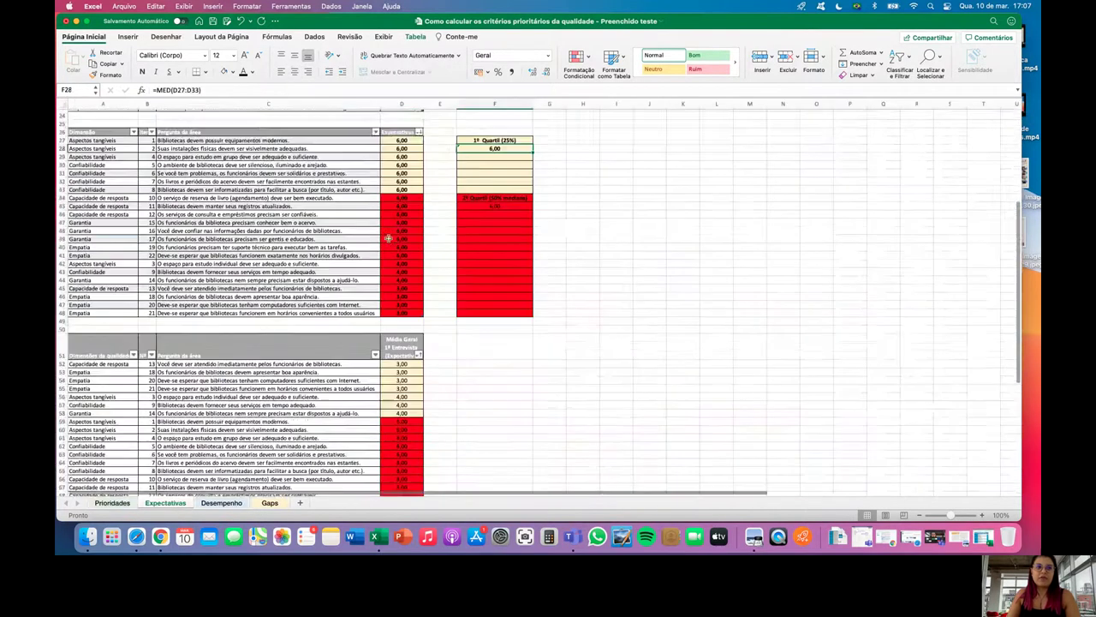
pyautogui.click(420, 209)
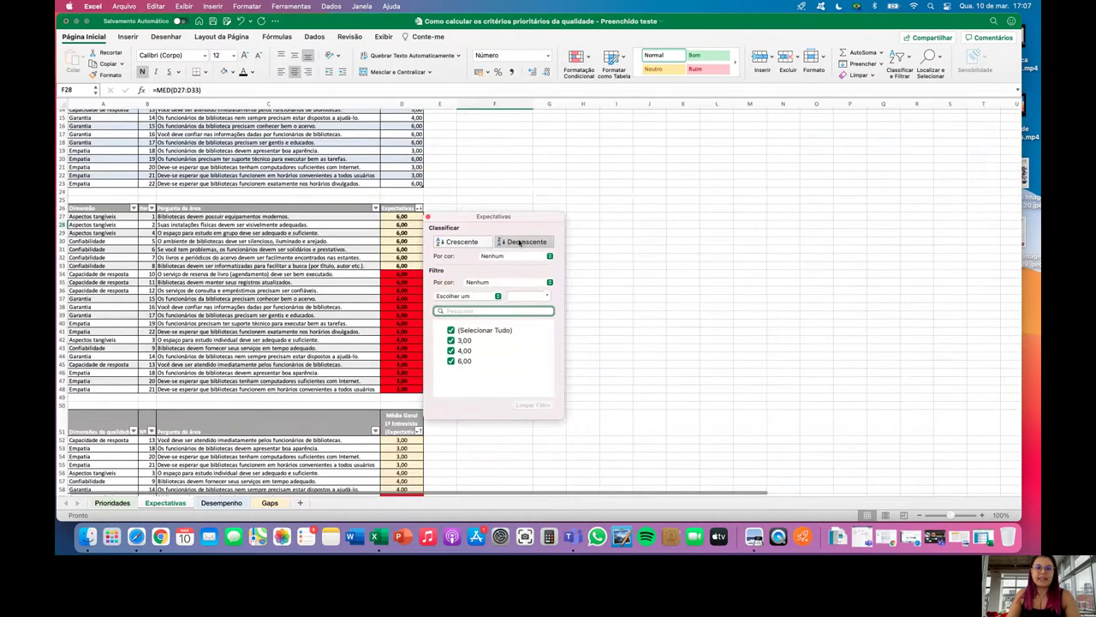
pyautogui.click(428, 216)
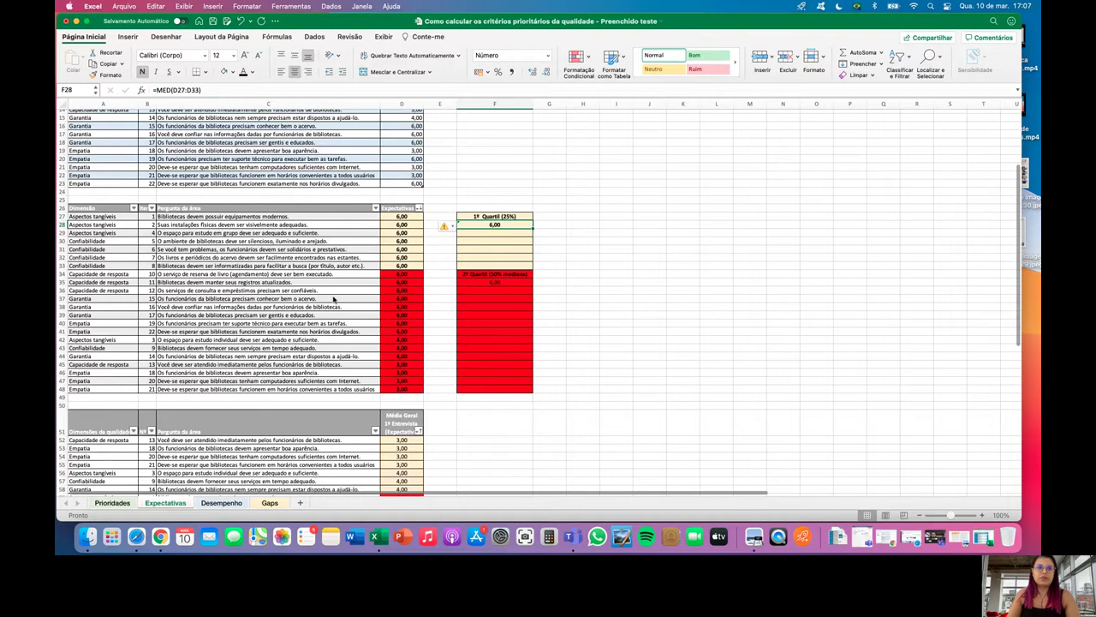
# Step: On the Desempenho sheet, select the red critical items with their header row and look over the tables below
pyautogui.click(221, 503)
pyautogui.scroll(5, 376, 247)
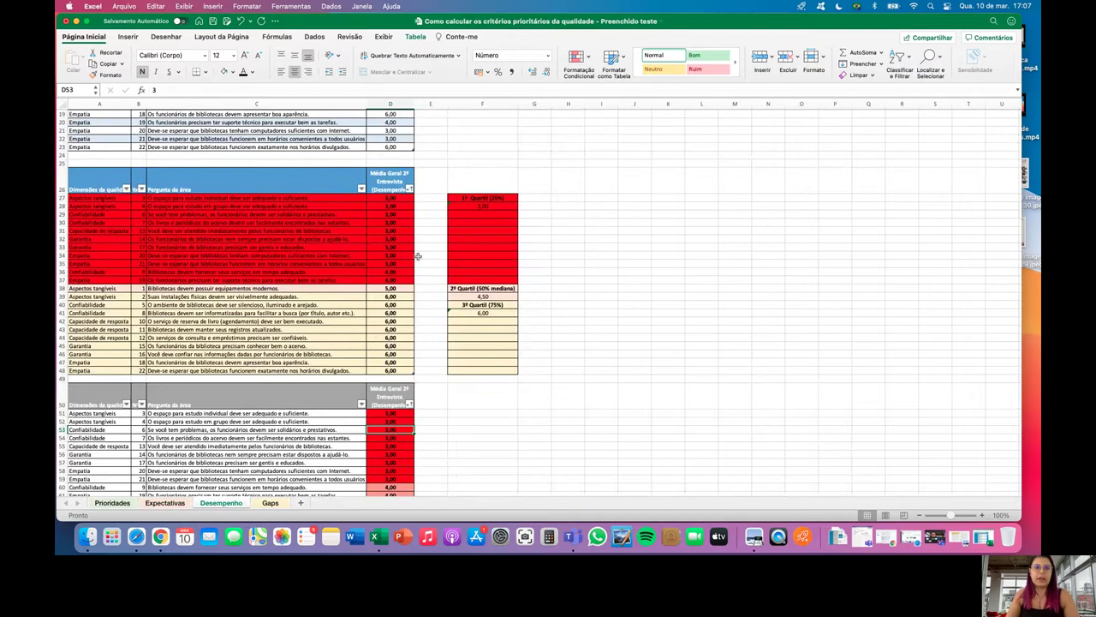
pyautogui.moveTo(403, 280); pyautogui.dragTo(197, 230)
pyautogui.moveTo(107, 196); pyautogui.dragTo(103, 191)
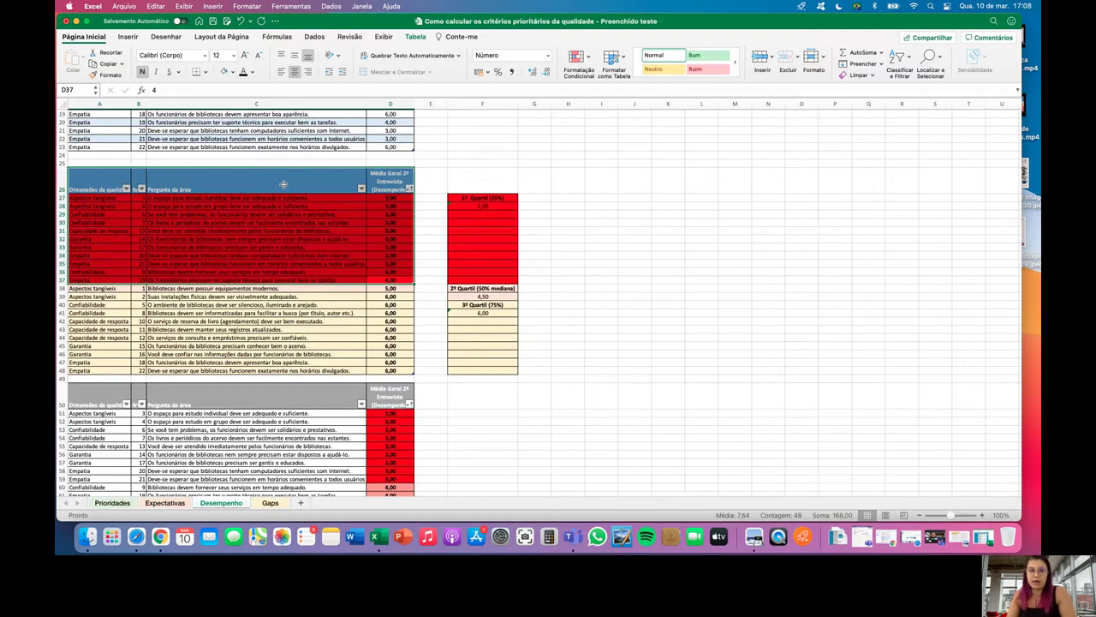
pyautogui.scroll(-3, 284, 185)
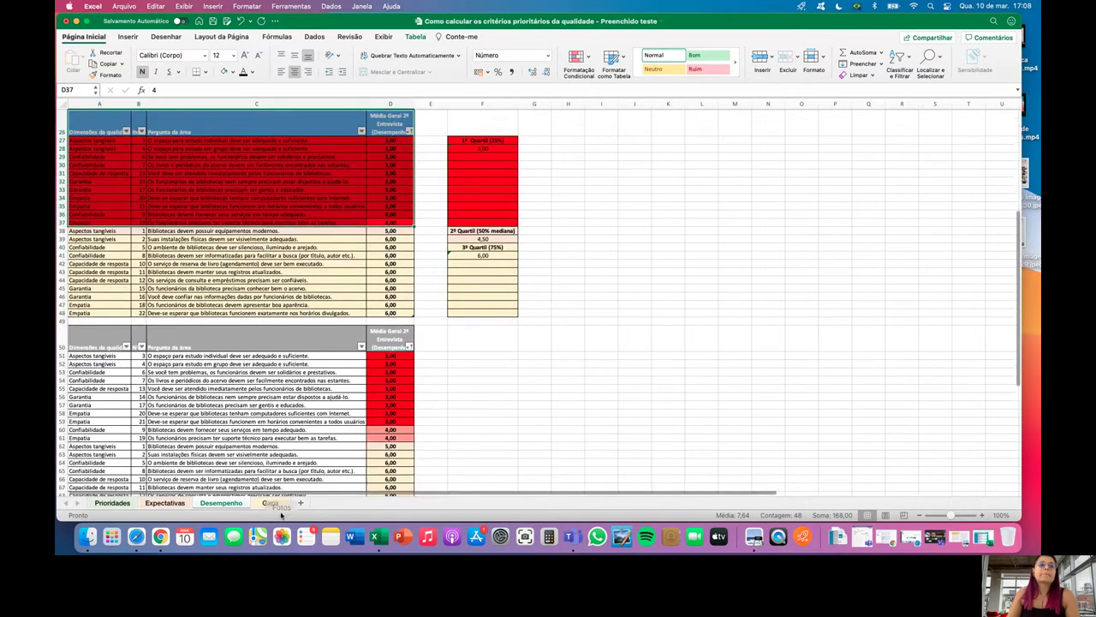
# Step: On the Gaps sheet, look through the gap tables and select the items with negative gaps in rows 65 to 72
pyautogui.click(271, 503)
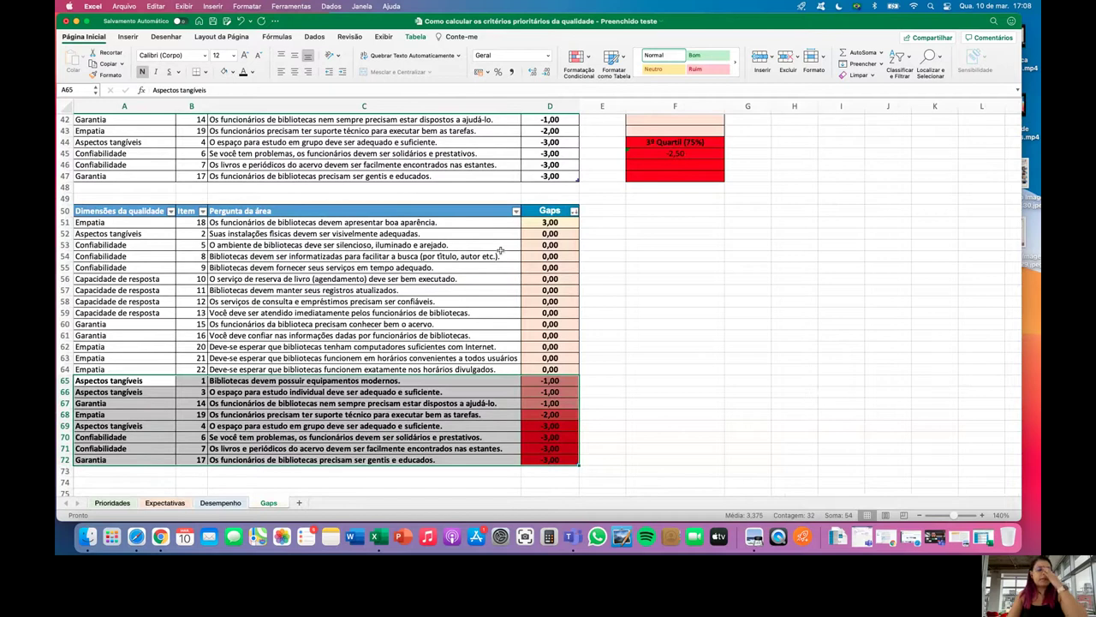
pyautogui.scroll(3, 500, 250)
pyautogui.scroll(-6, 501, 250)
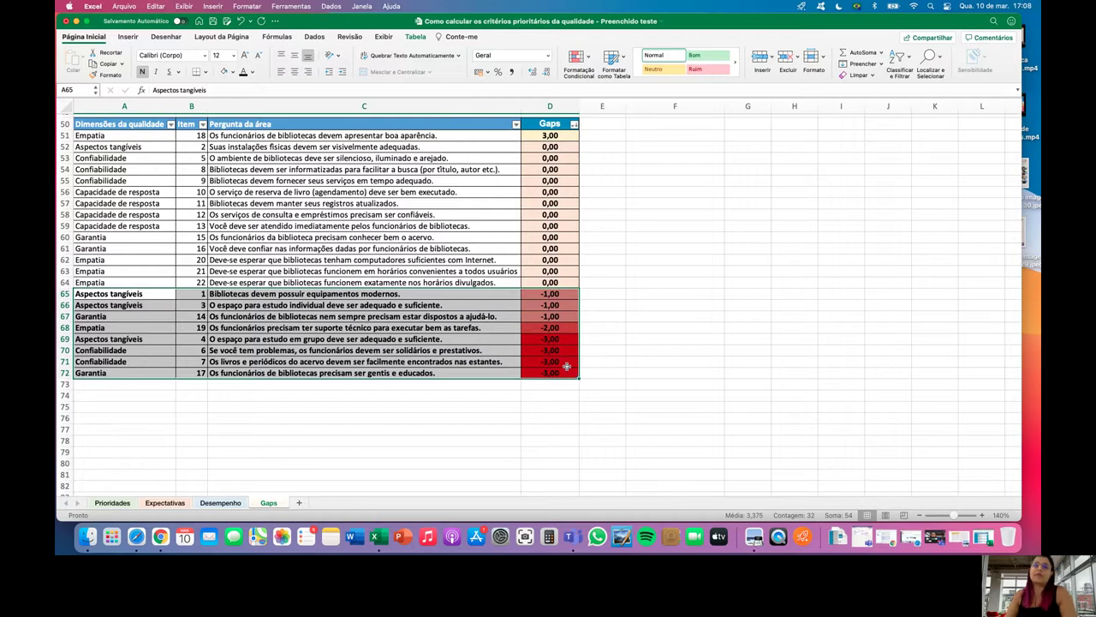
pyautogui.click(617, 300)
pyautogui.moveTo(547, 374); pyautogui.dragTo(129, 293)
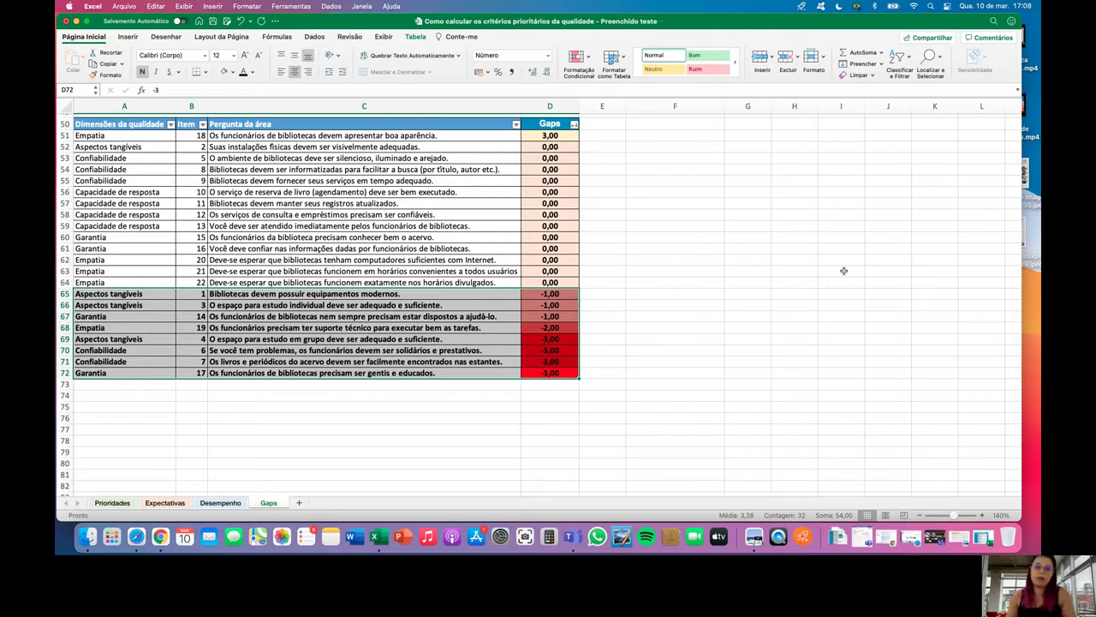
pyautogui.scroll(1, 647, 306)
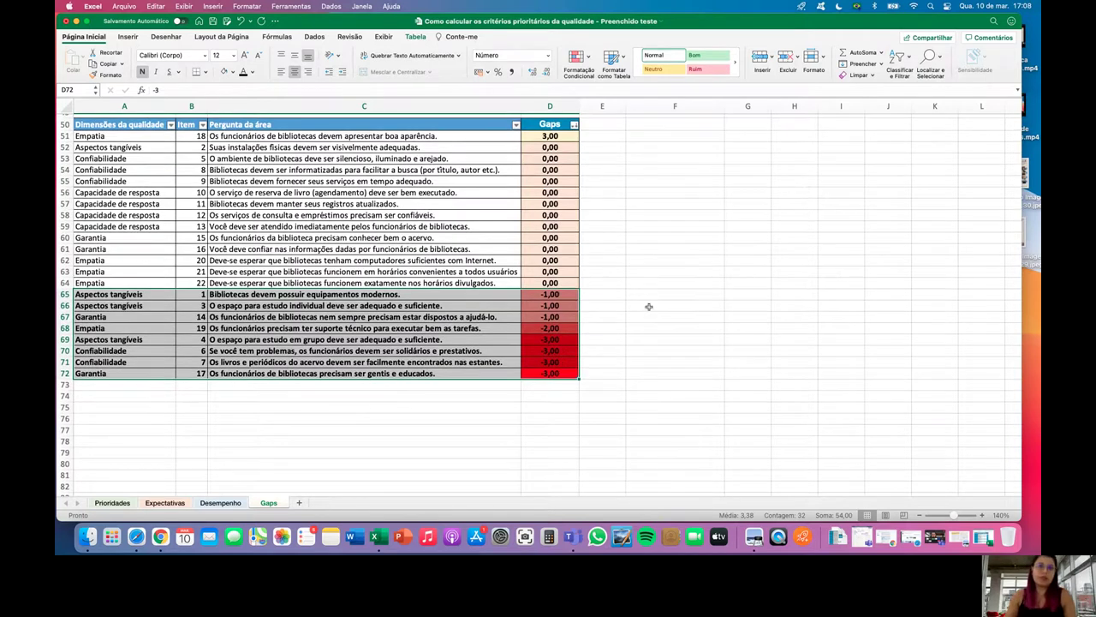
# Step: Minimise the workbook, bring up the Cronograma ASI document in Preview, and reposition and enlarge its window
pyautogui.click(76, 21)
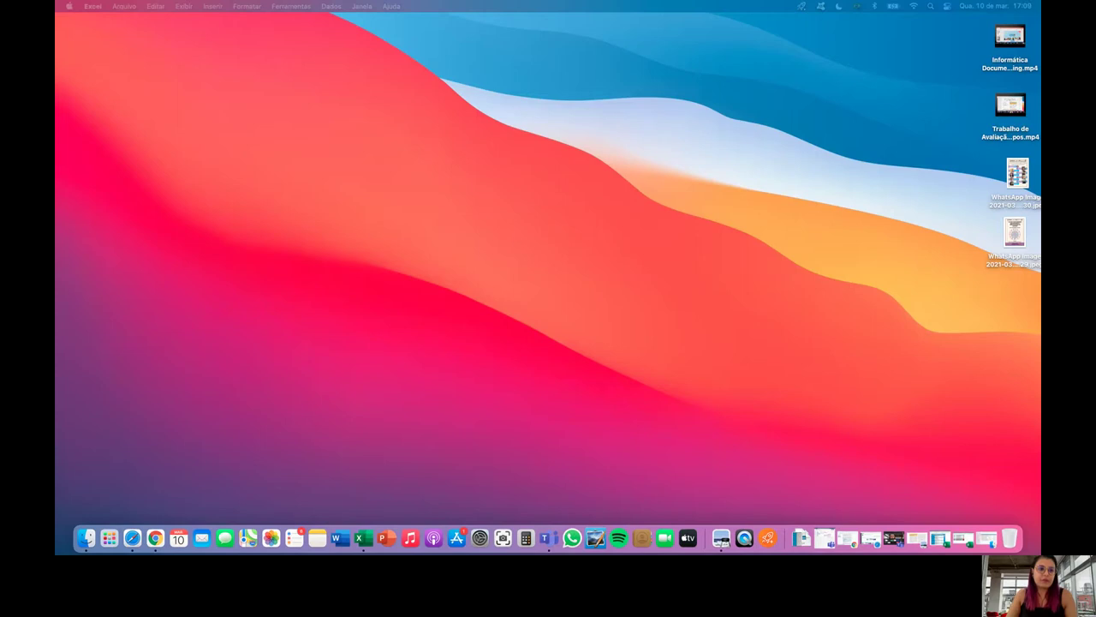
pyautogui.click(87, 538)
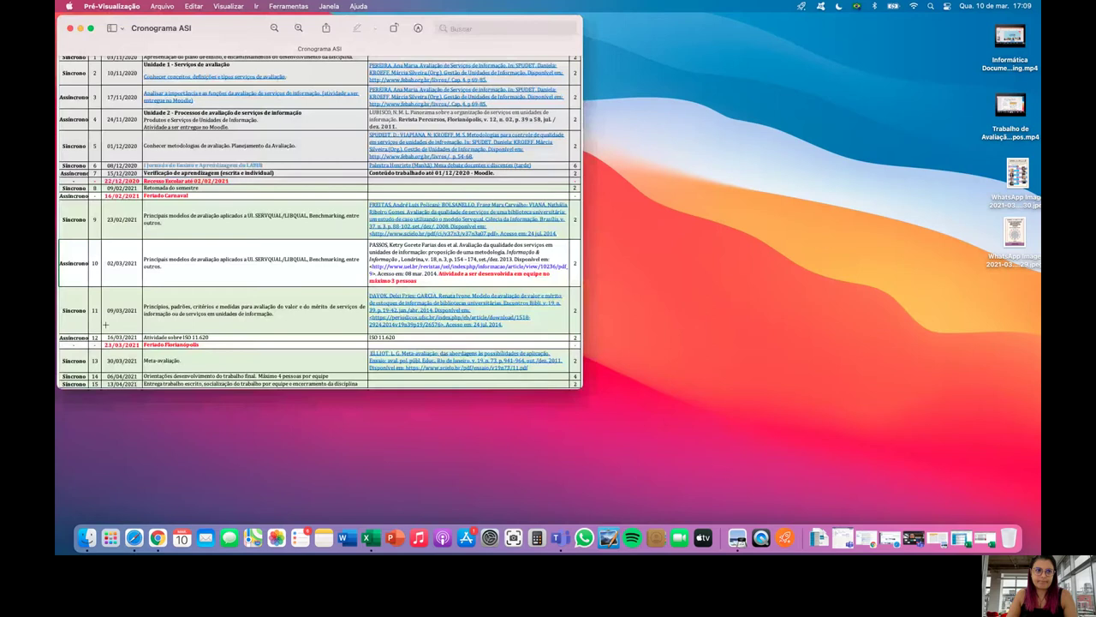
pyautogui.moveTo(236, 28); pyautogui.dragTo(445, 76)
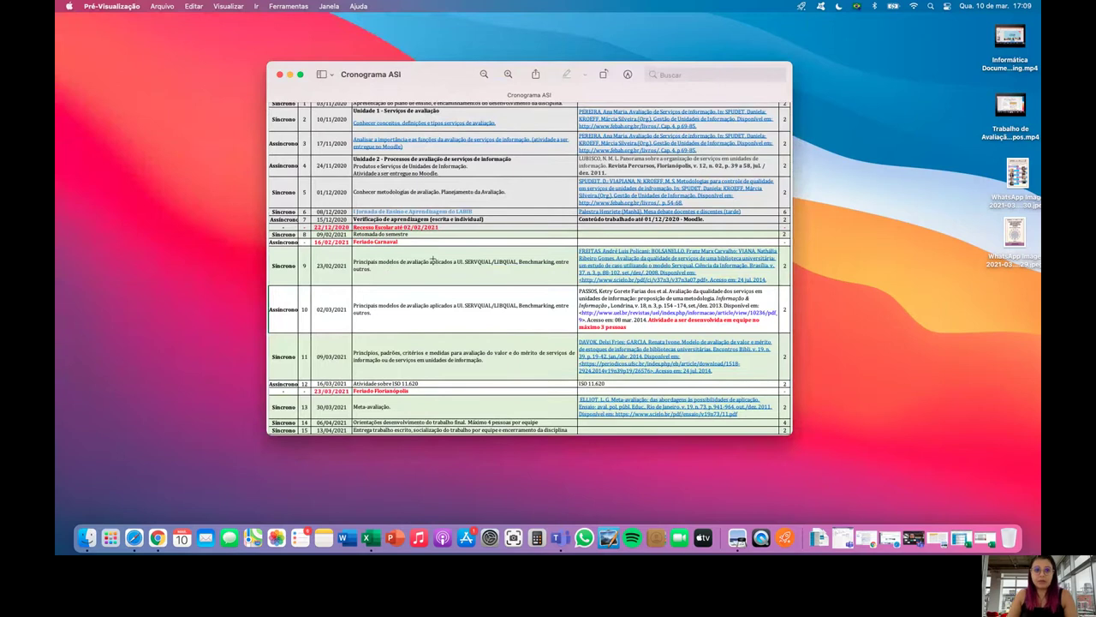
pyautogui.moveTo(446, 88); pyautogui.dragTo(390, 70)
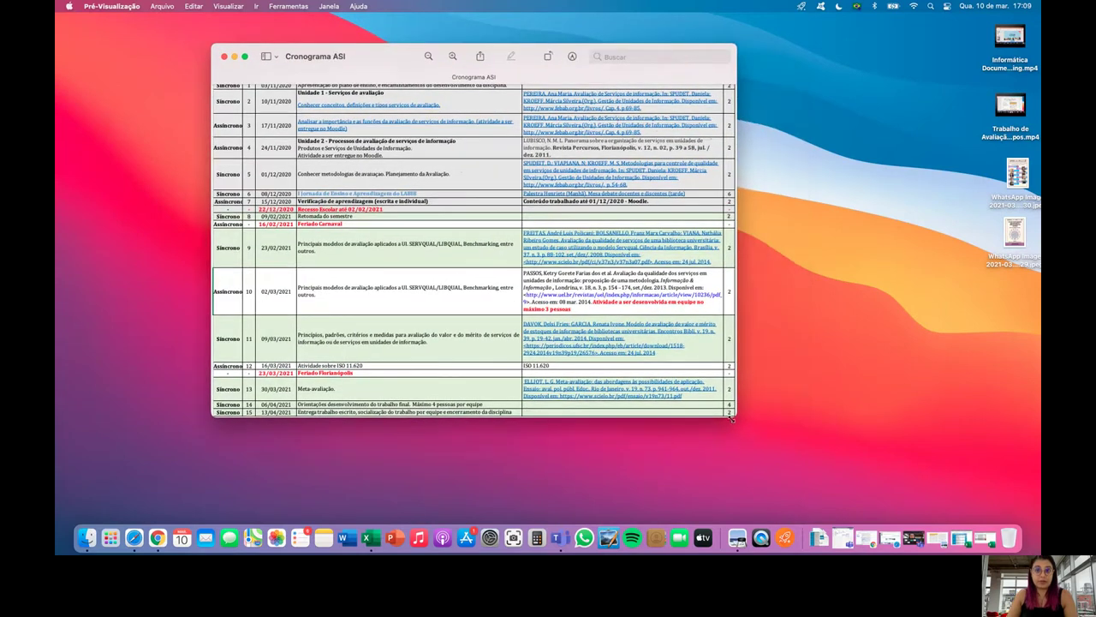
pyautogui.moveTo(732, 418); pyautogui.dragTo(815, 485)
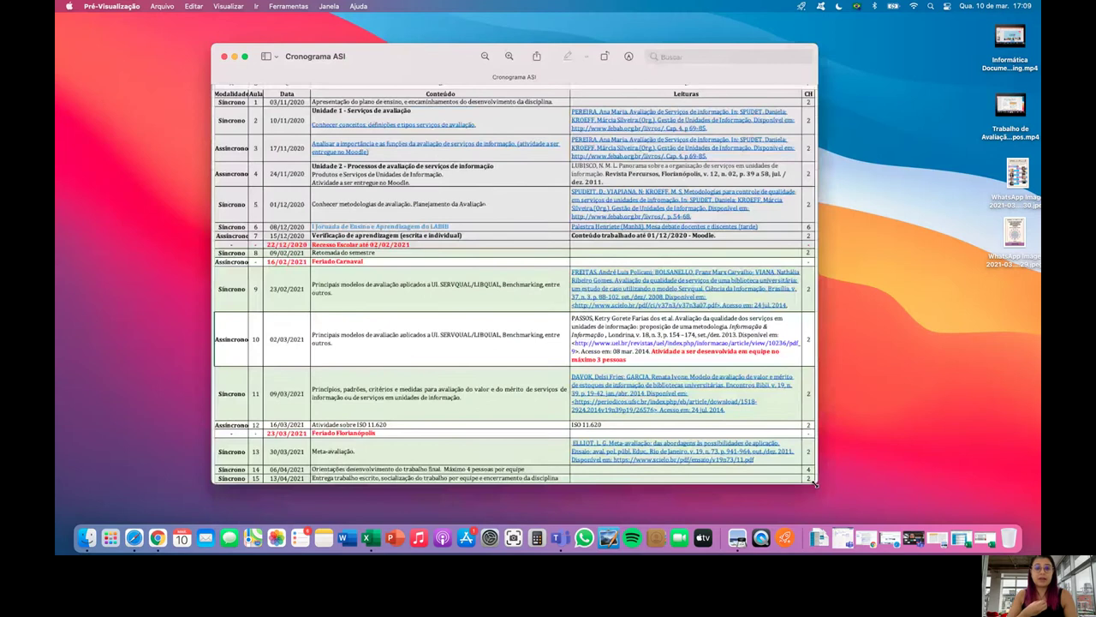